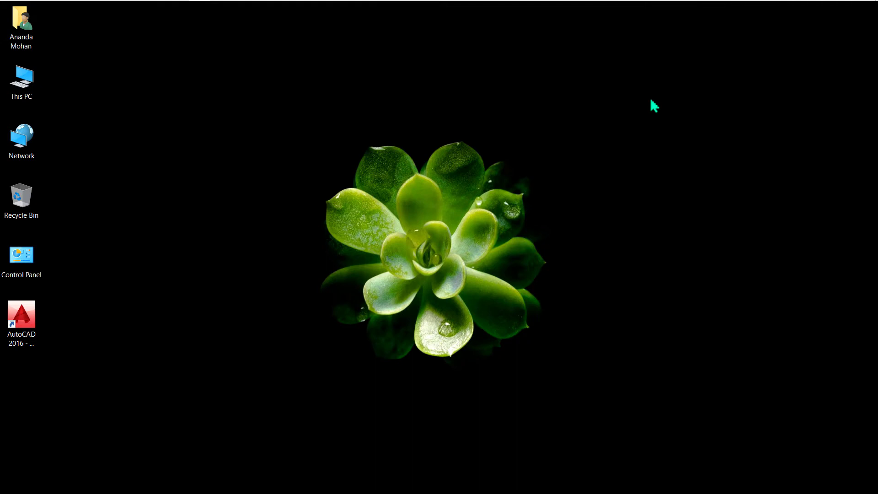
Step: Refresh the desktop several times from its right-click menu
right_click(642, 89)
click(655, 123)
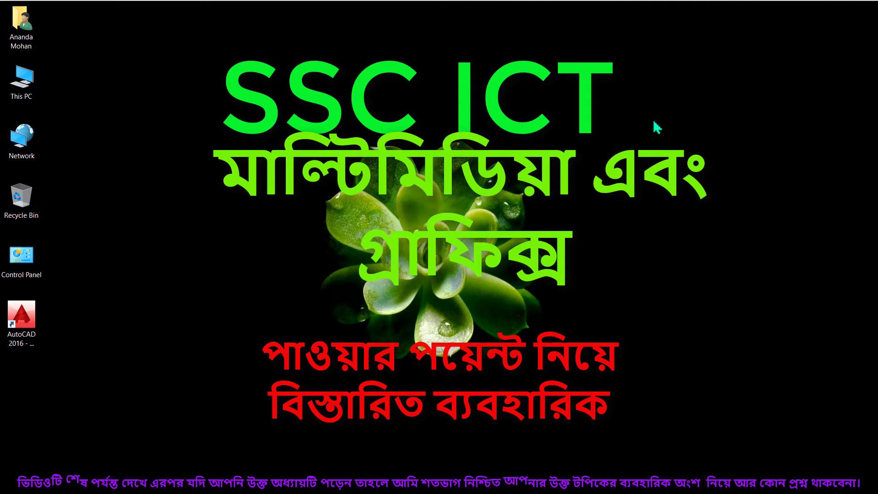
right_click(498, 66)
click(513, 101)
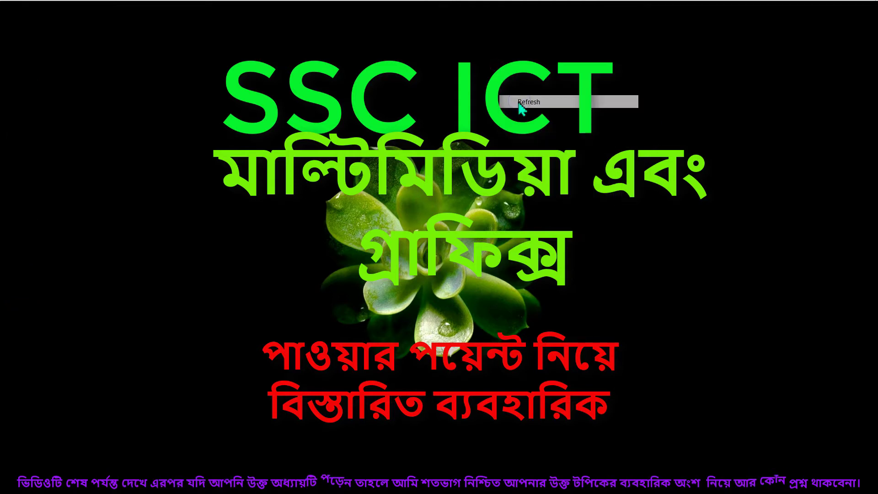
right_click(376, 31)
click(397, 69)
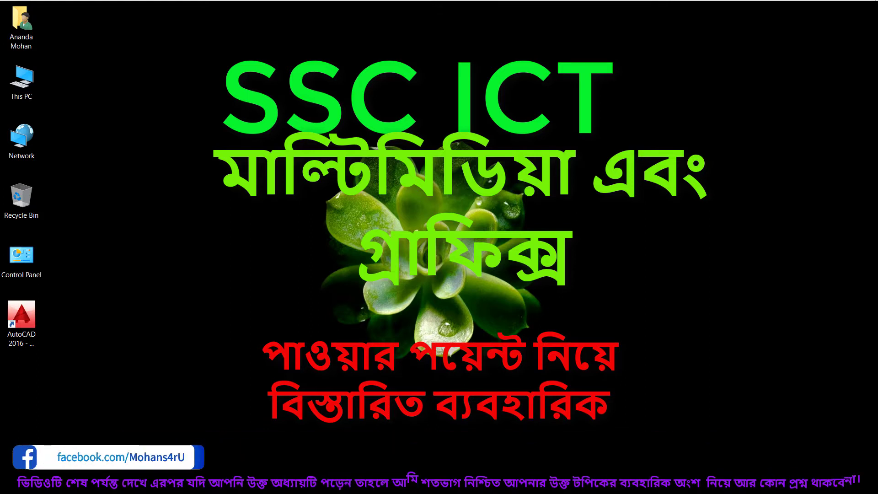
right_click(242, 45)
click(210, 54)
right_click(210, 43)
click(204, 60)
right_click(183, 32)
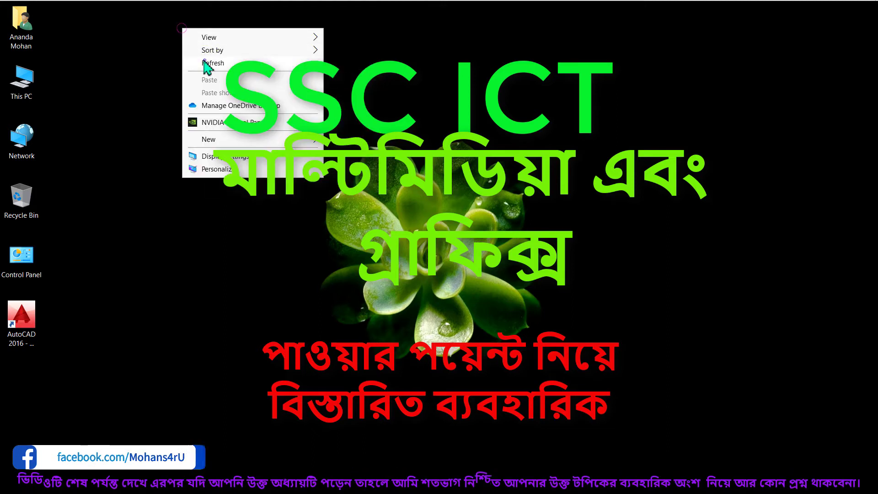
click(204, 59)
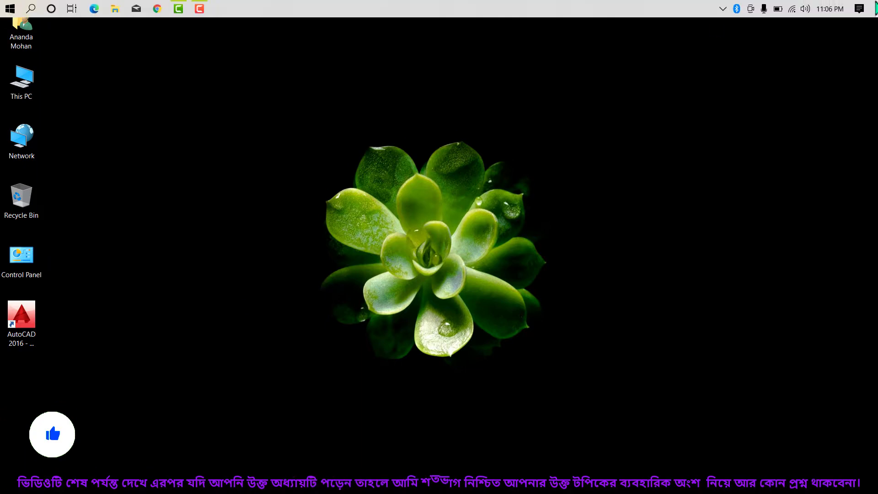
Step: Open the Start menu and scroll through the installed apps list
click(11, 9)
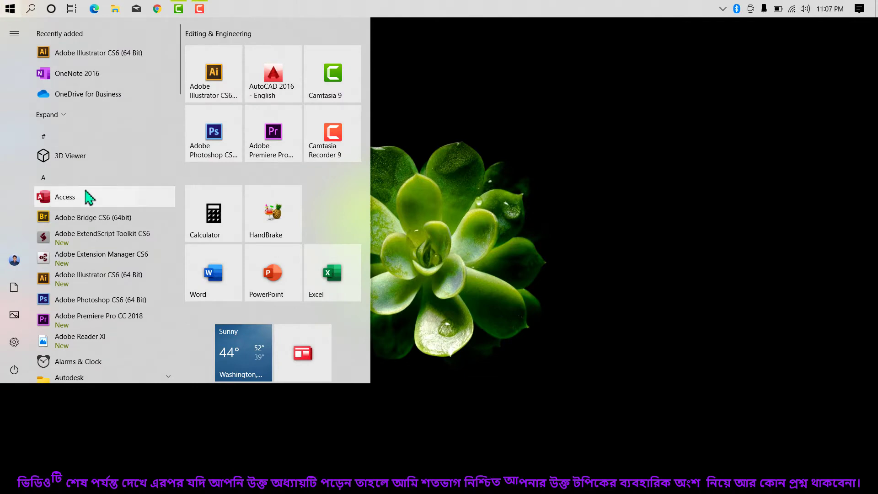
scroll(96, 174, down, 1)
scroll(94, 174, down, 2)
scroll(69, 229, down, 2)
scroll(82, 256, down, 3)
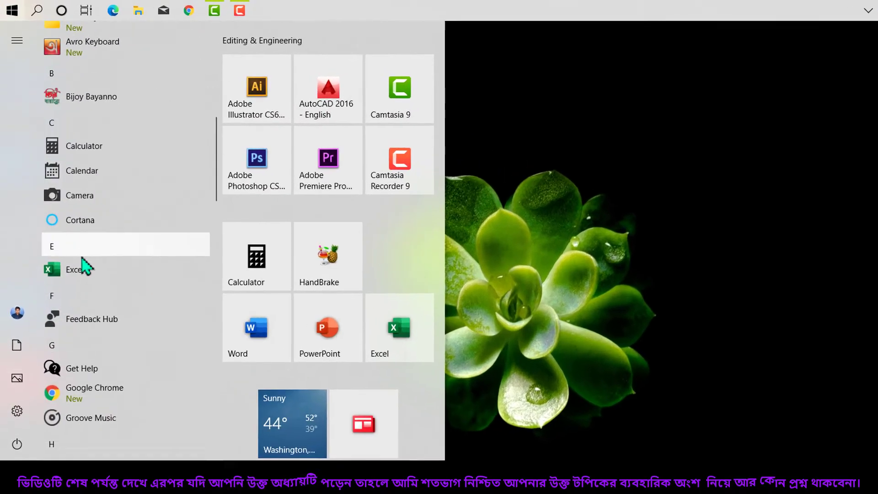
scroll(82, 224, down, 3)
scroll(97, 272, down, 3)
scroll(89, 284, down, 3)
scroll(94, 249, down, 2)
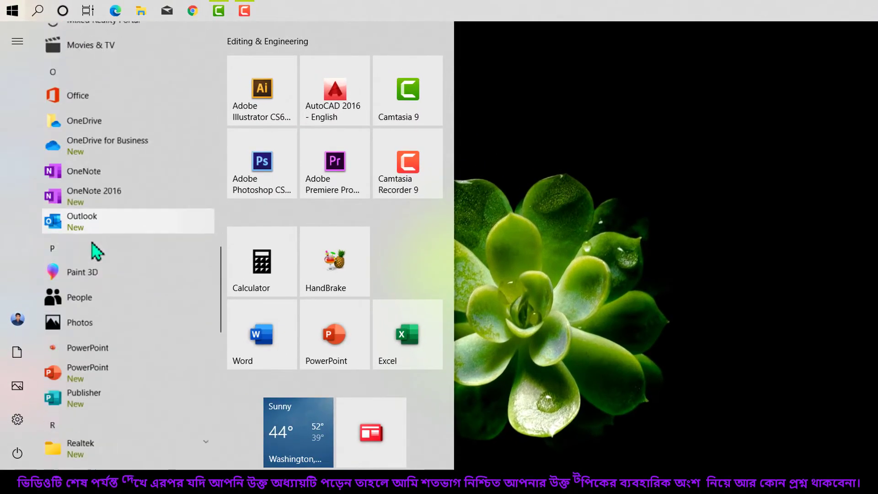
scroll(101, 254, down, 3)
scroll(103, 265, down, 3)
scroll(102, 261, down, 3)
scroll(102, 259, down, 1)
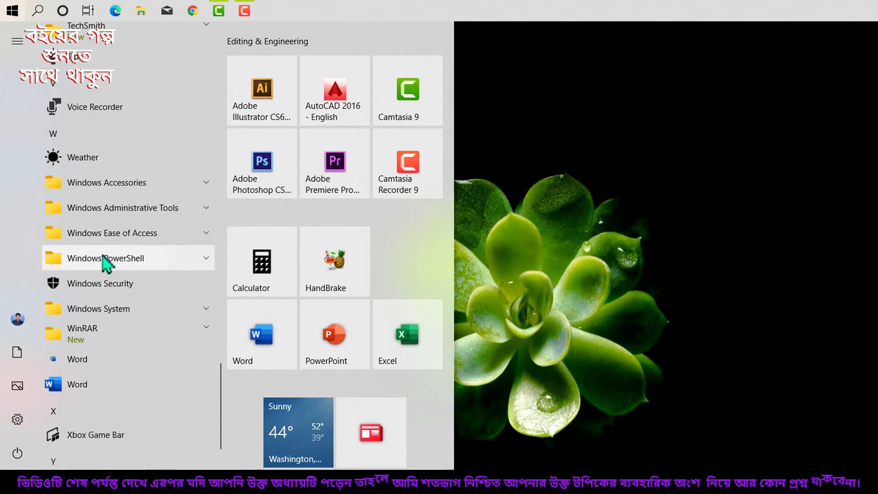
scroll(108, 274, up, 1)
scroll(97, 243, up, 3)
scroll(91, 190, up, 2)
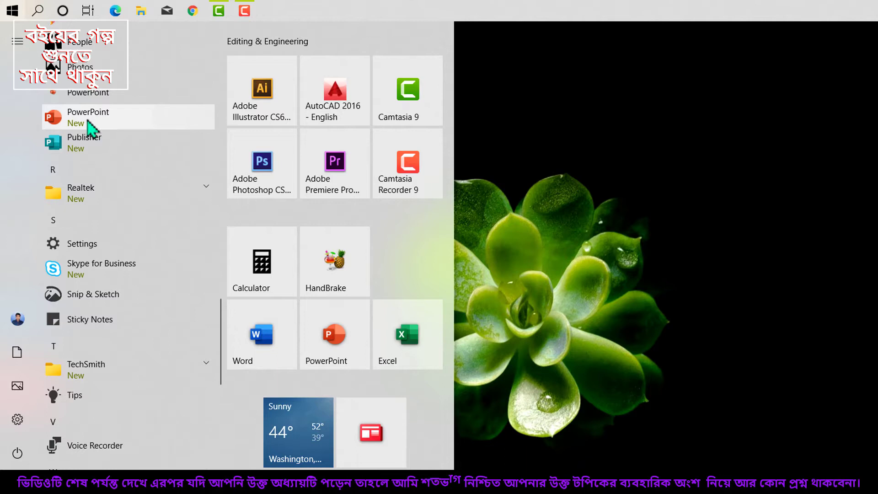
Step: Search for 'power' in Windows Search and launch PowerPoint
click(38, 10)
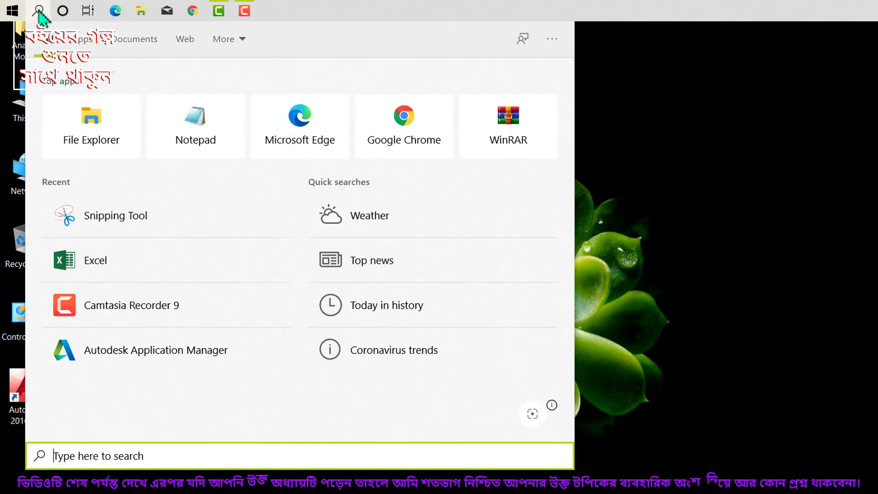
text(power)
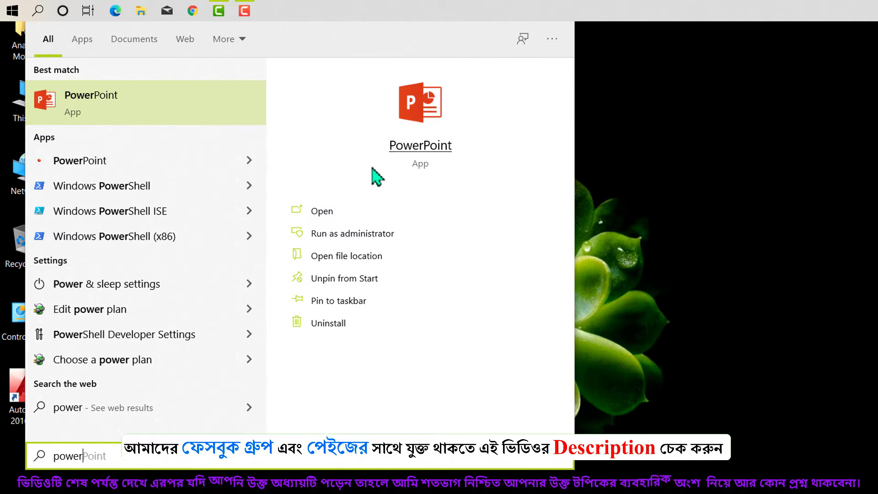
click(324, 217)
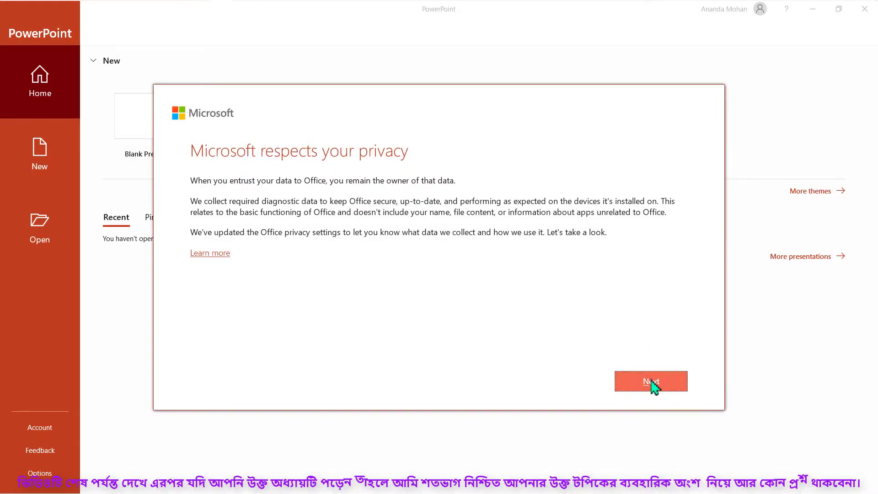
Step: Decline optional diagnostic data, finish the privacy setup, and create a blank presentation
click(653, 382)
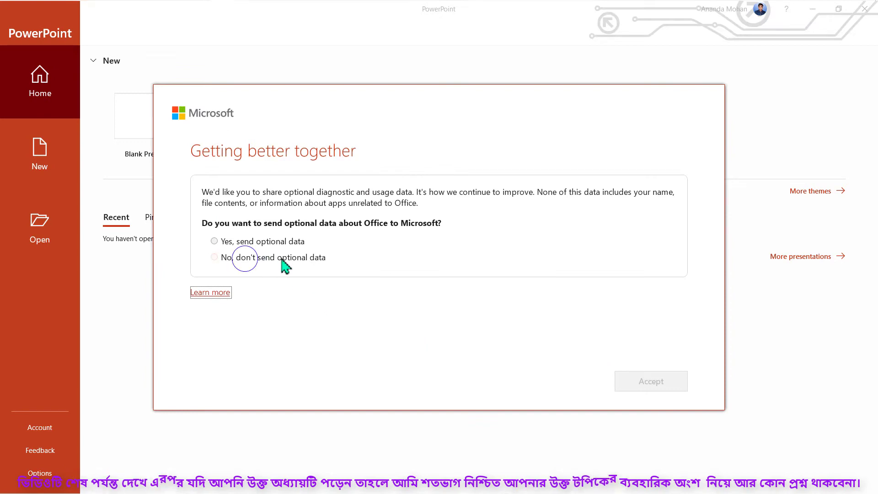
click(297, 259)
click(650, 382)
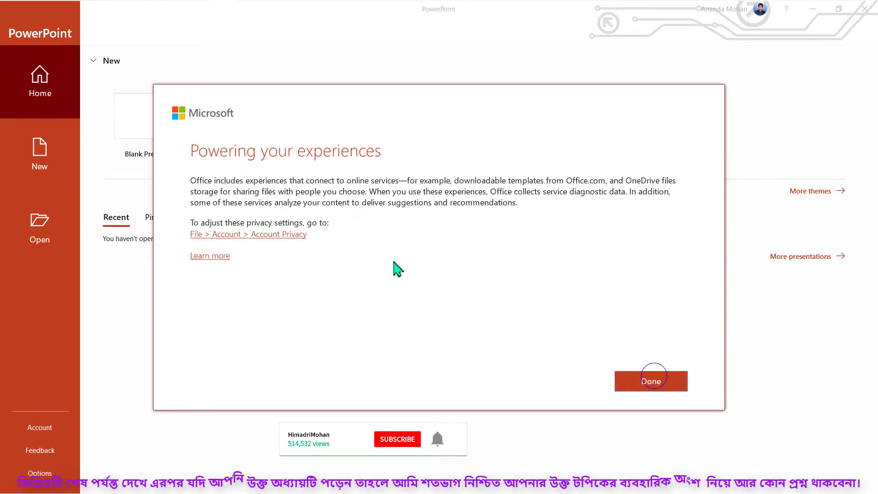
click(657, 379)
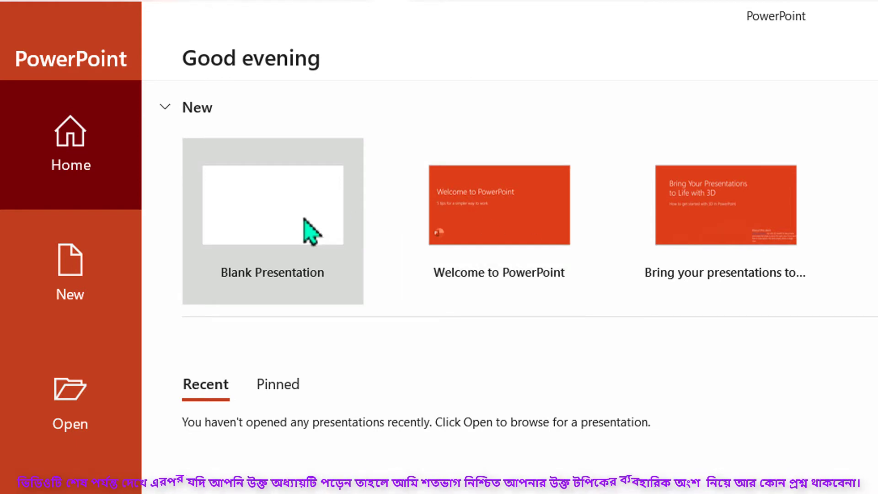
click(263, 223)
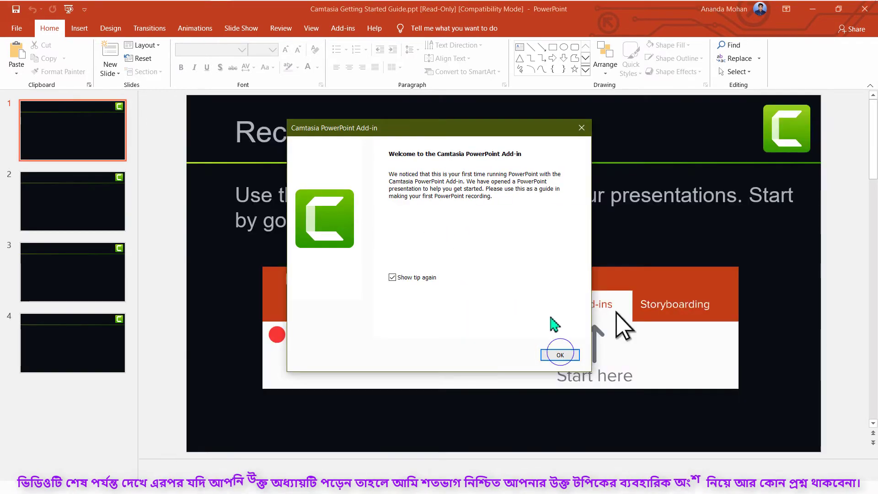
Step: Dismiss the Camtasia welcome message and delete the guide's first slides
click(559, 355)
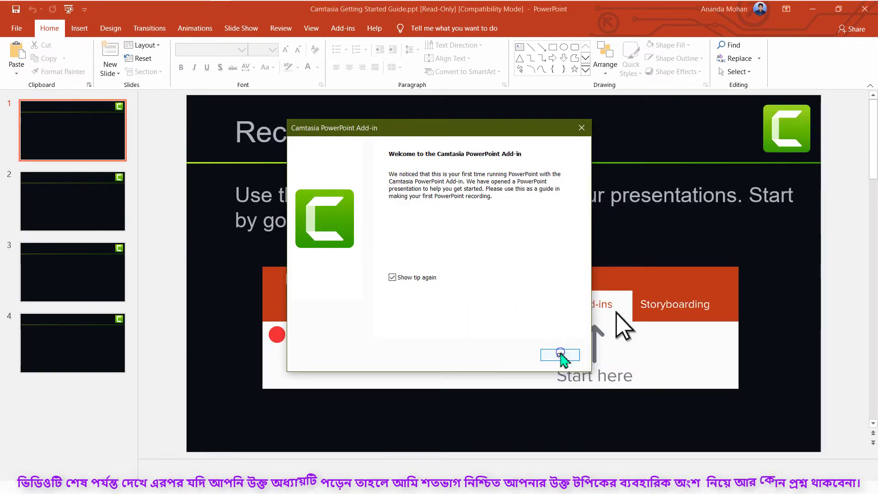
click(84, 408)
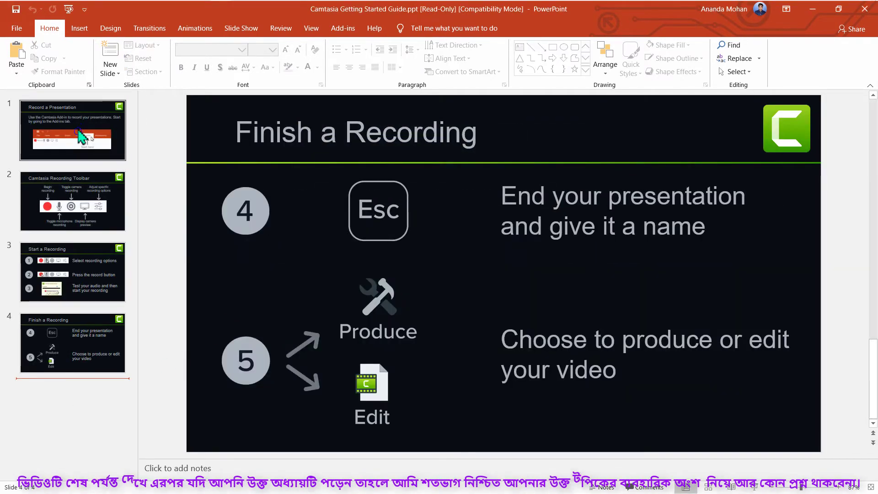
click(80, 153)
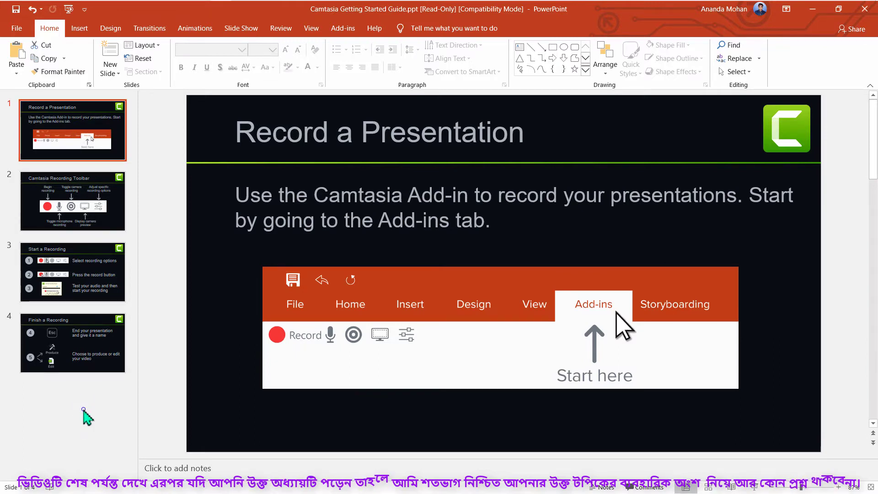
click(86, 414)
click(69, 146)
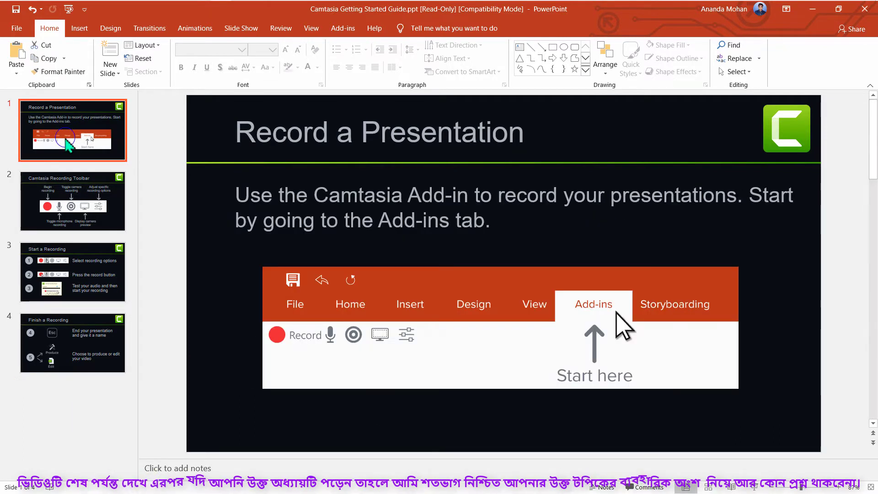
key(Delete)
key(Delete)
key(Delete)
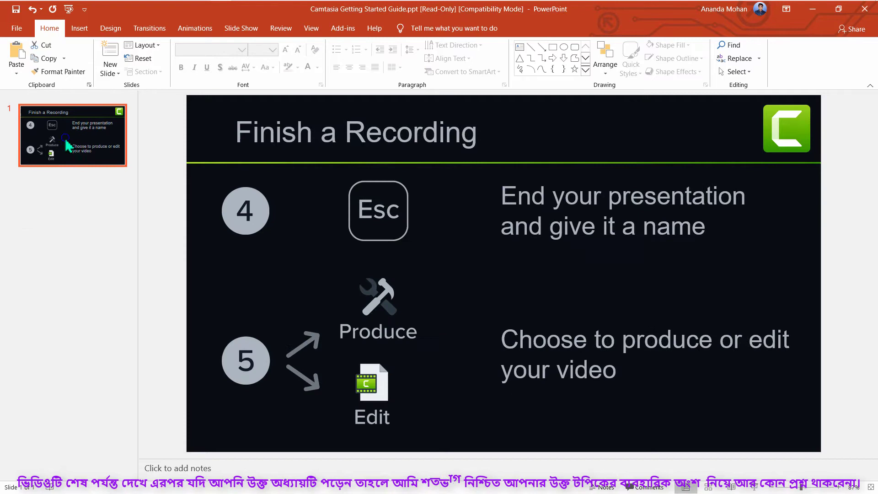
key(Delete)
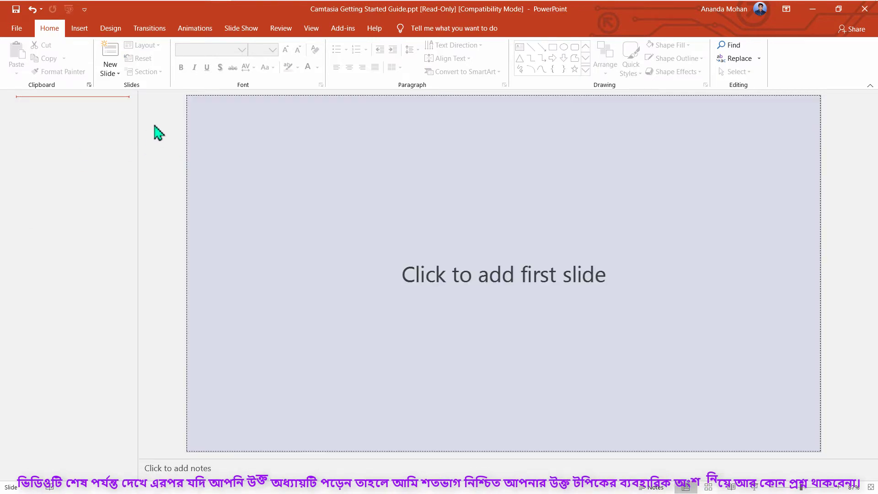
Step: Start another blank presentation and close the Camtasia guide without saving
click(18, 29)
click(146, 134)
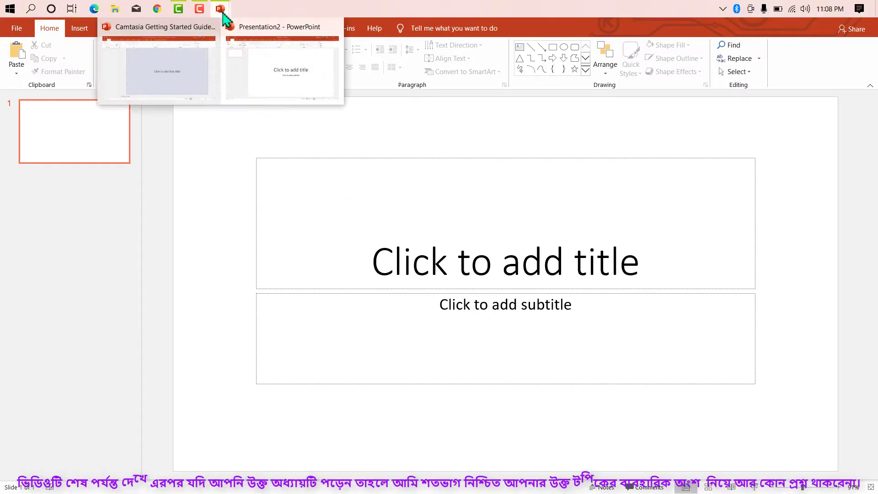
click(209, 26)
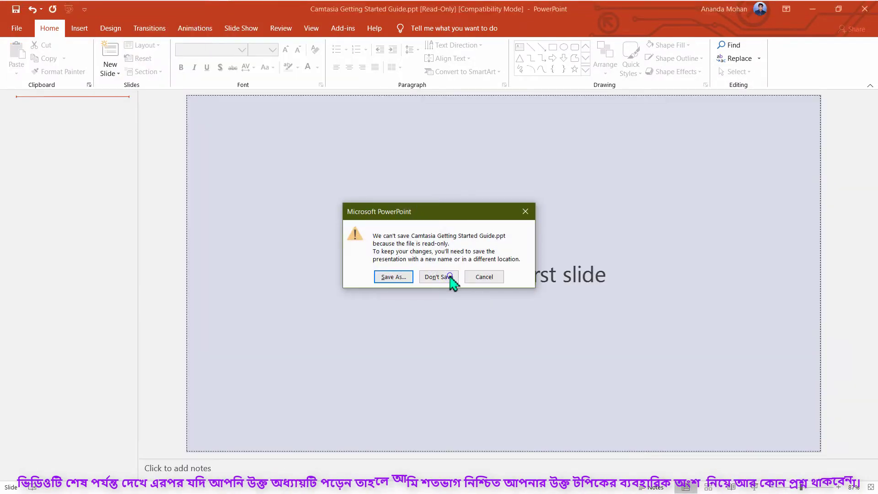
click(437, 277)
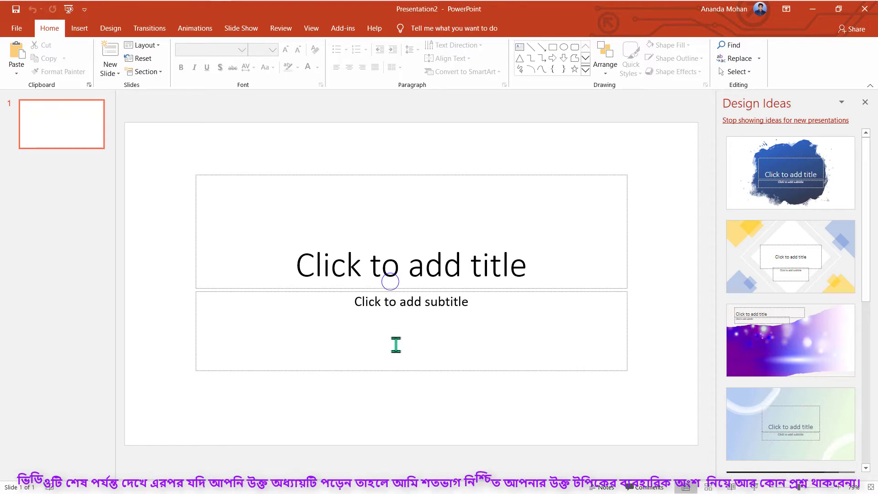
Step: Add a new slide after the title slide and move a slide down the deck
click(390, 281)
click(379, 315)
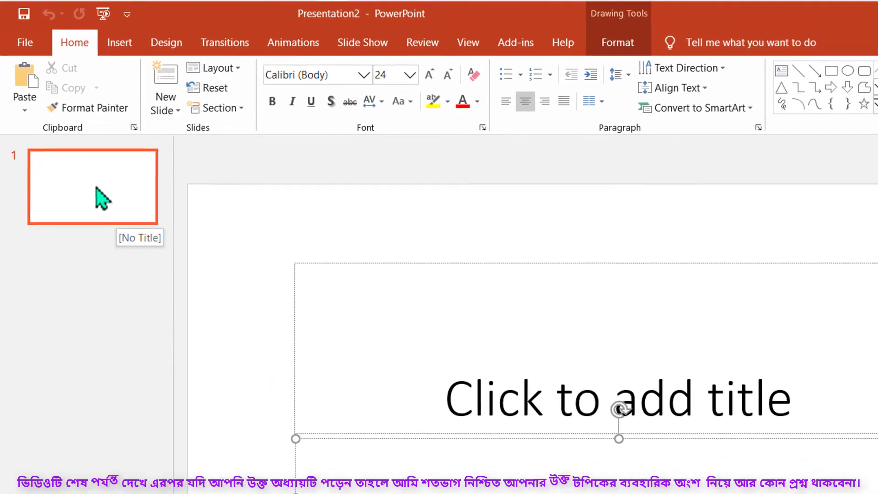
right_click(96, 186)
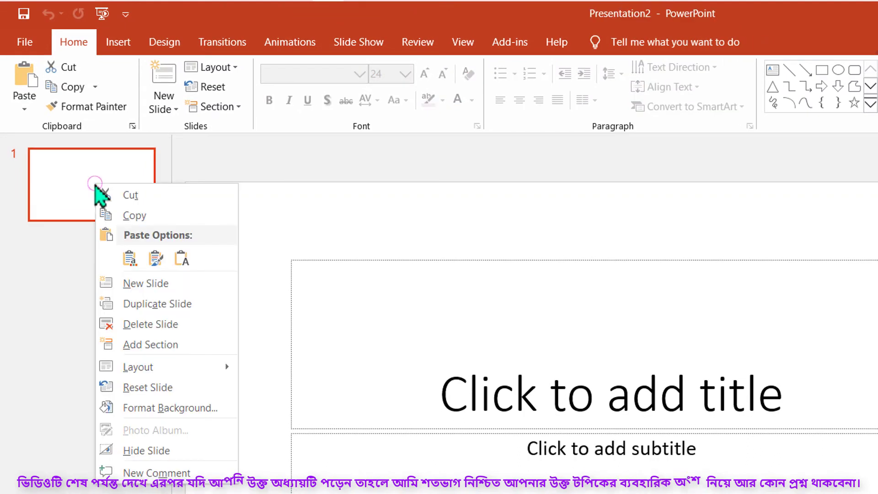
click(154, 291)
right_click(132, 295)
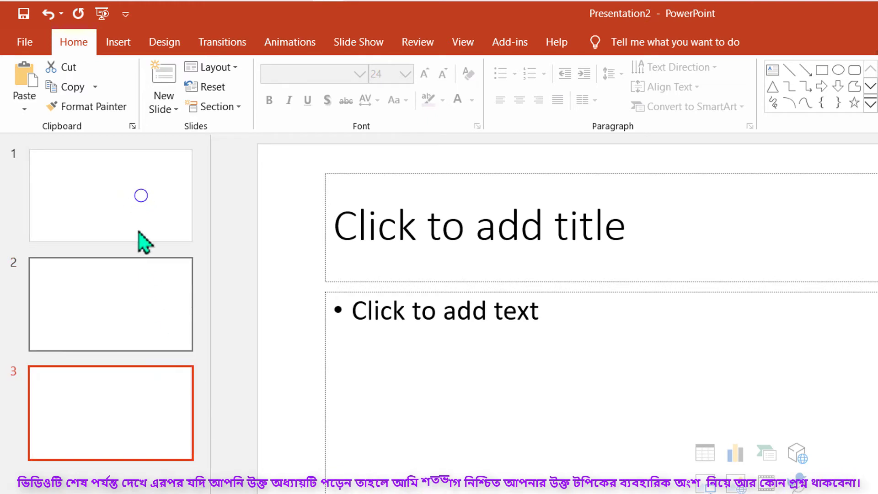
drag(139, 210, 137, 323)
Step: Delete the two extra slides, leaving only the title slide
click(129, 384)
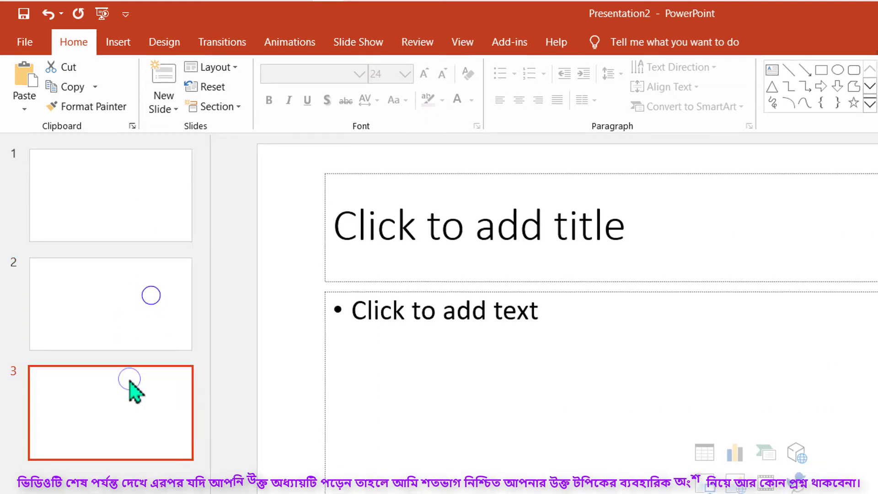
click(135, 320)
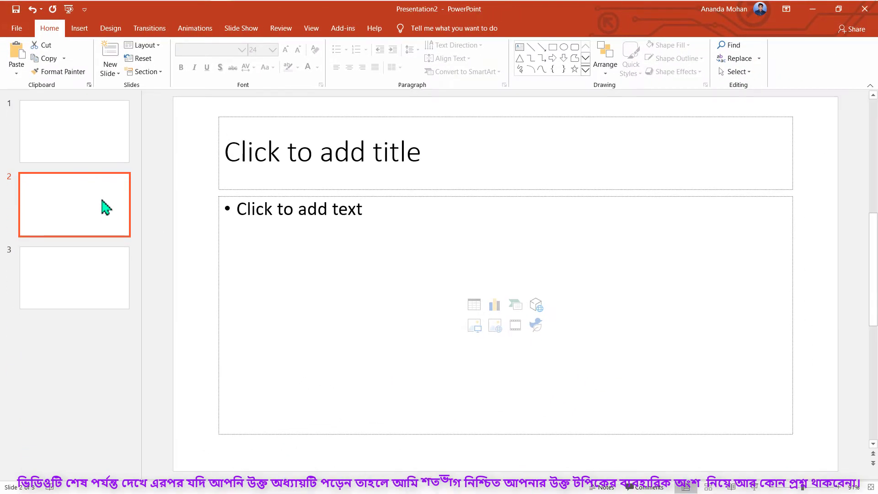
key(Delete)
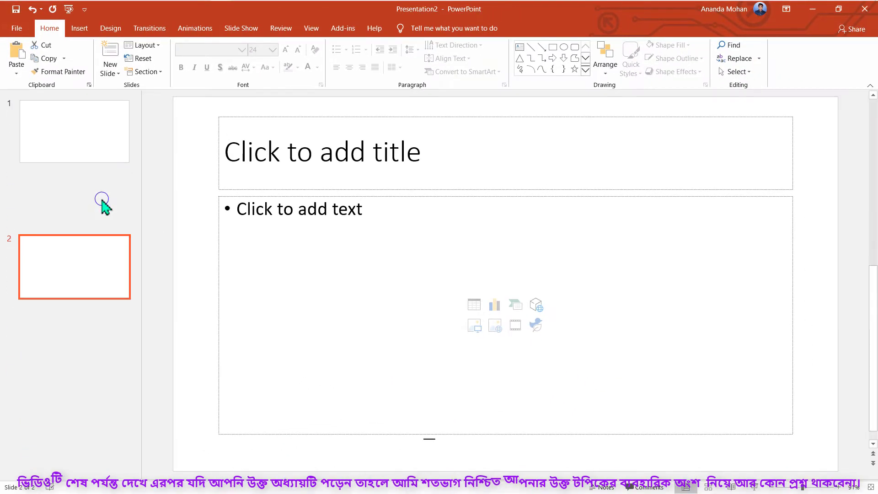
key(Delete)
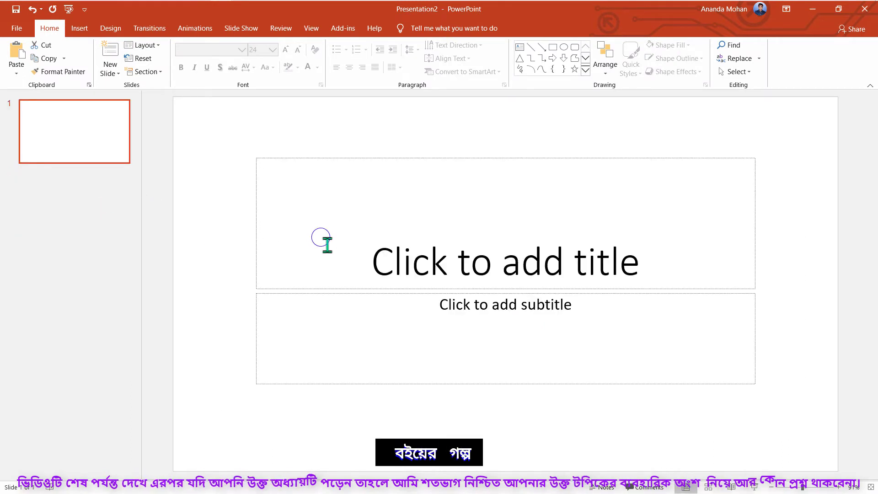
Step: Select both the empty title and subtitle placeholders
click(321, 237)
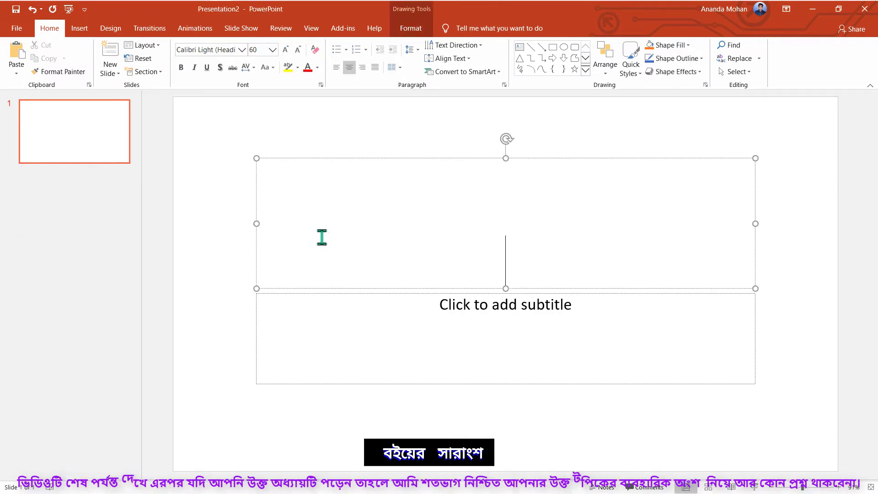
click(229, 141)
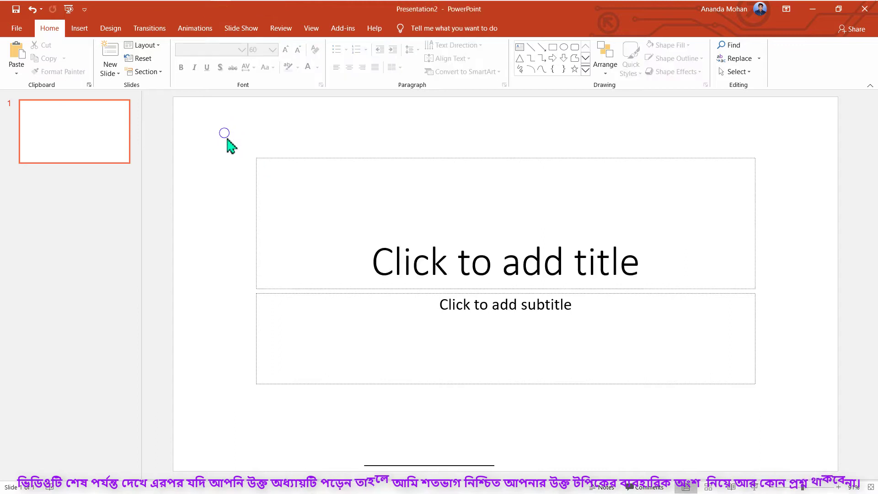
drag(223, 131, 830, 441)
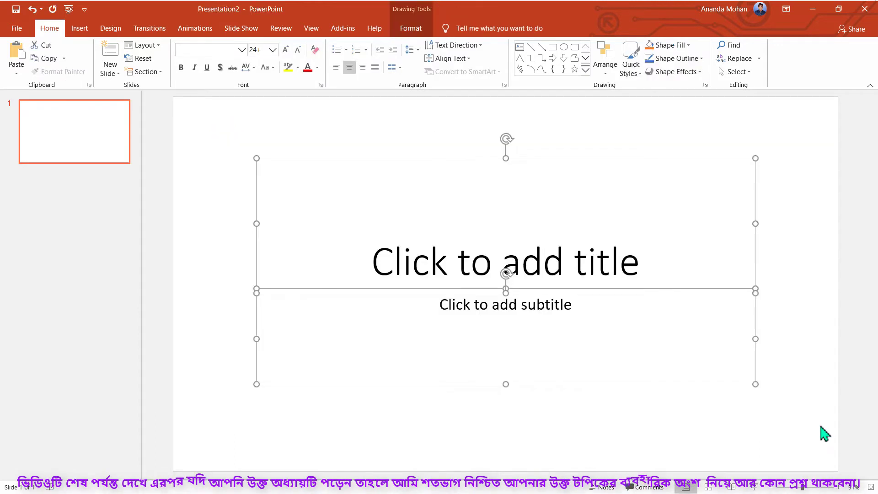
Step: Type the bold Bengali title 'আমাদের দেশ' in the title placeholder
click(525, 233)
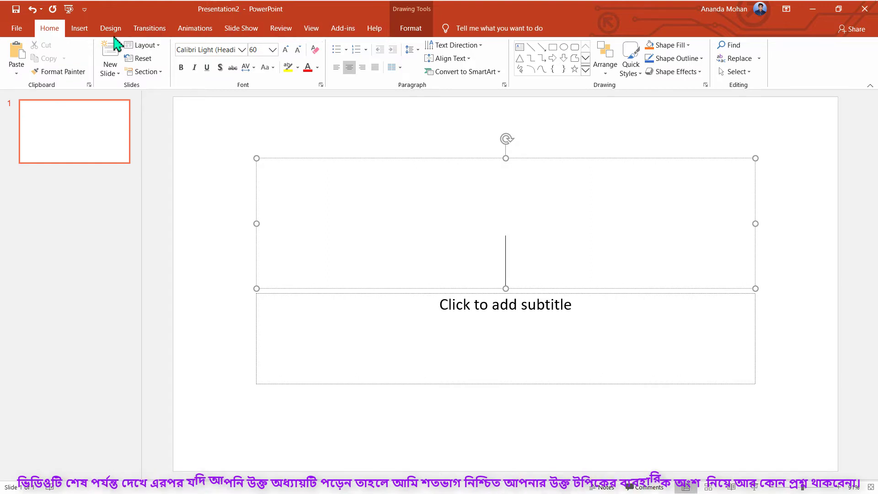
key(ctrl+b)
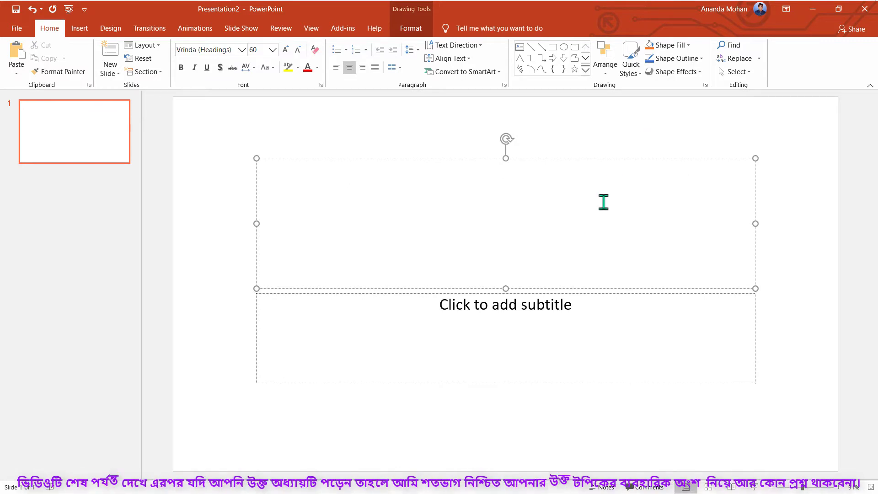
text(amader desh)
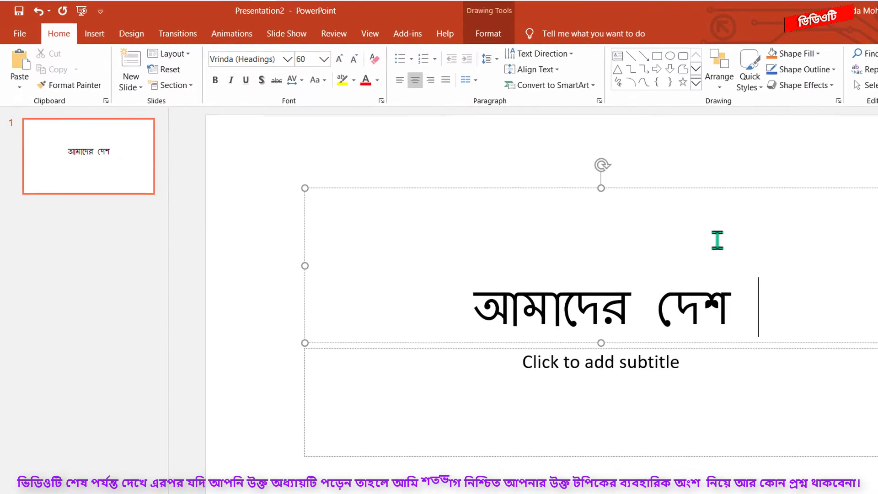
Step: Set the entire title text in the SutonnyMJ font
key(ctrl+a)
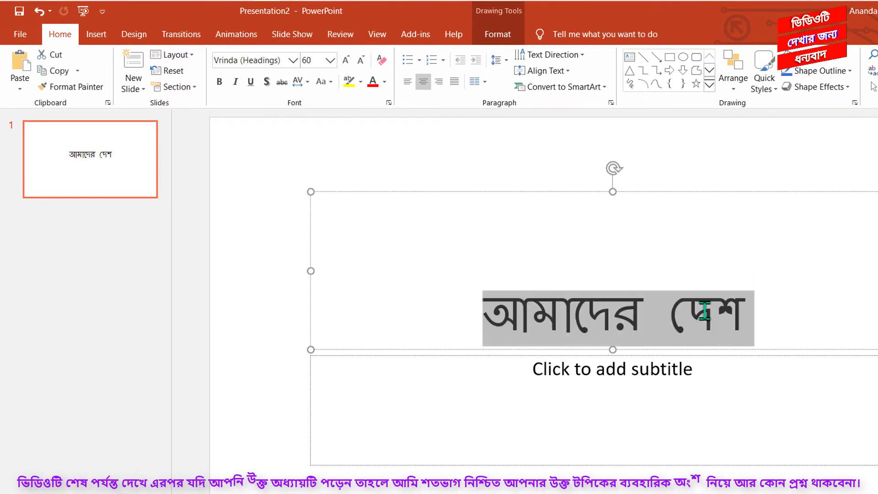
click(256, 60)
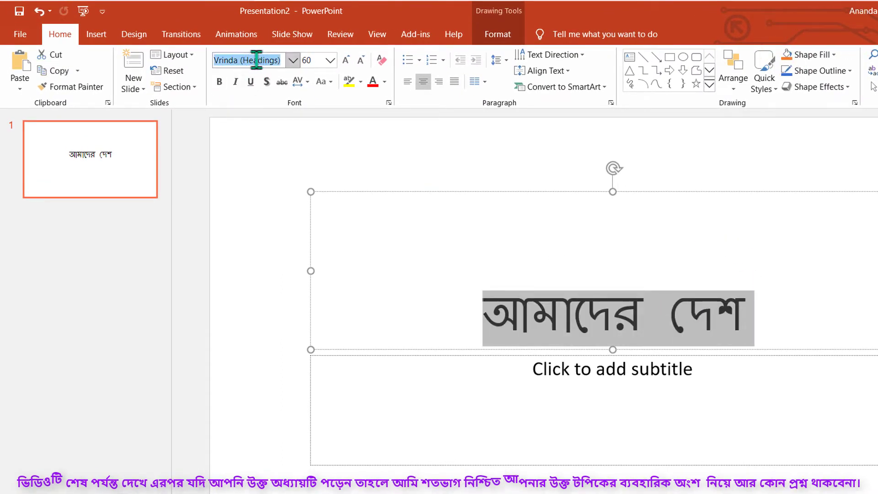
text(SutonnyOMJ)
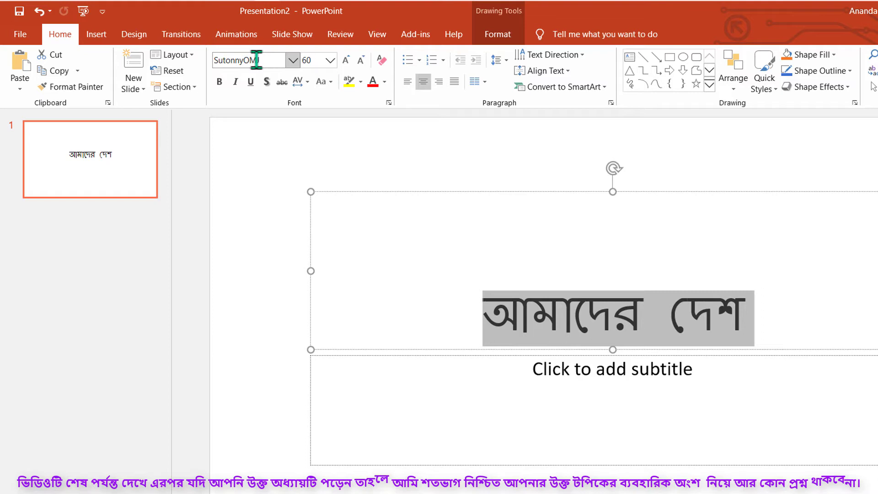
key(Return)
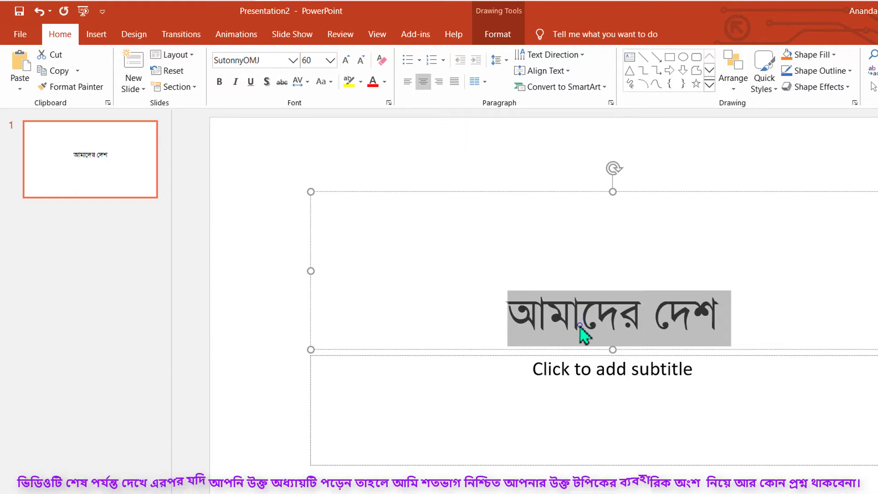
click(579, 327)
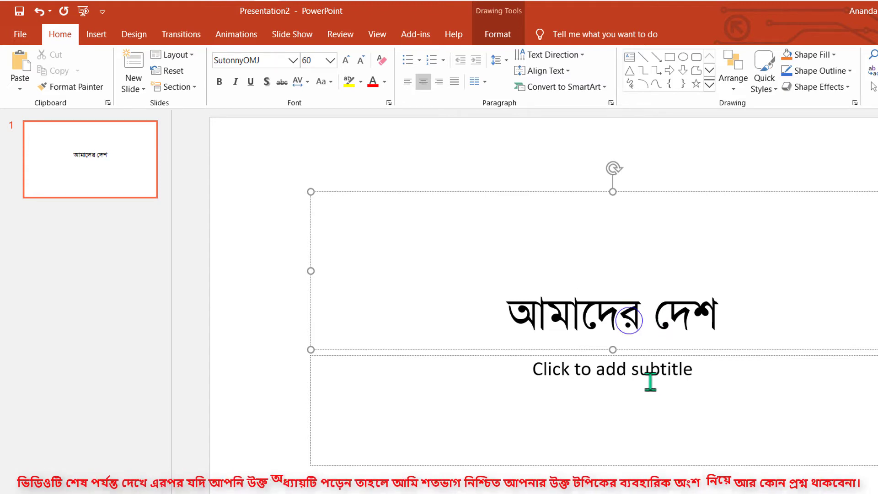
right_click(510, 307)
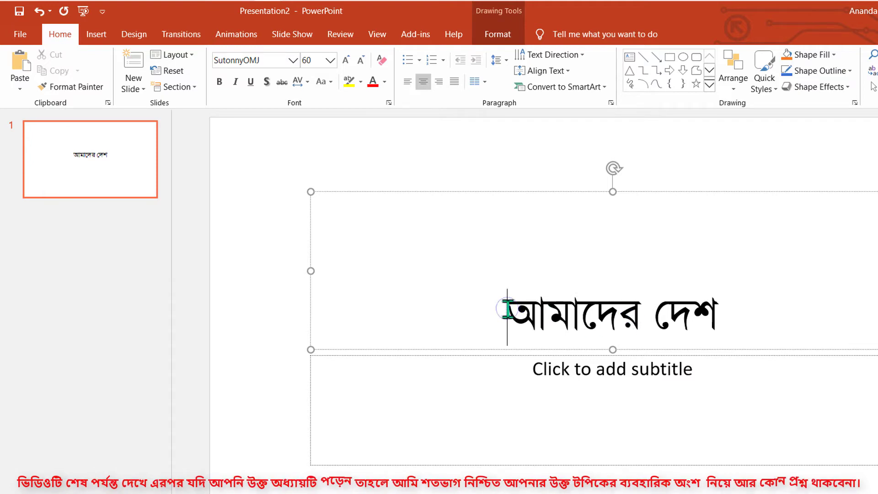
drag(510, 307, 745, 317)
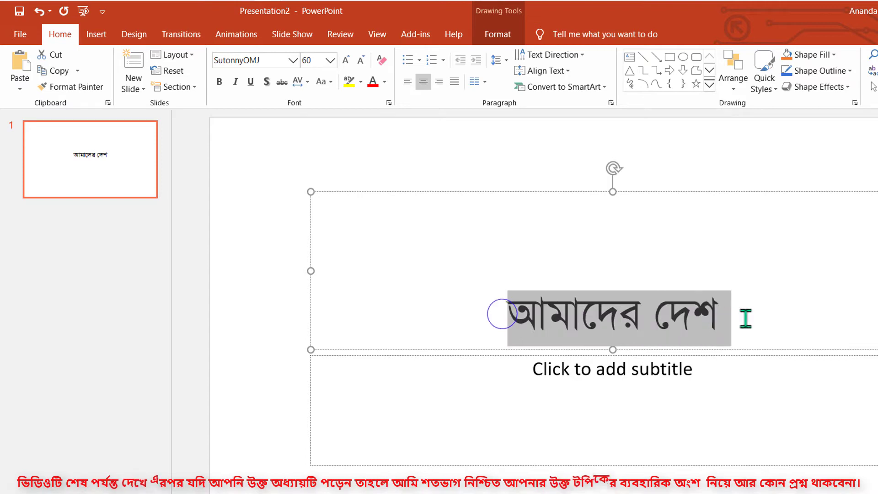
click(502, 314)
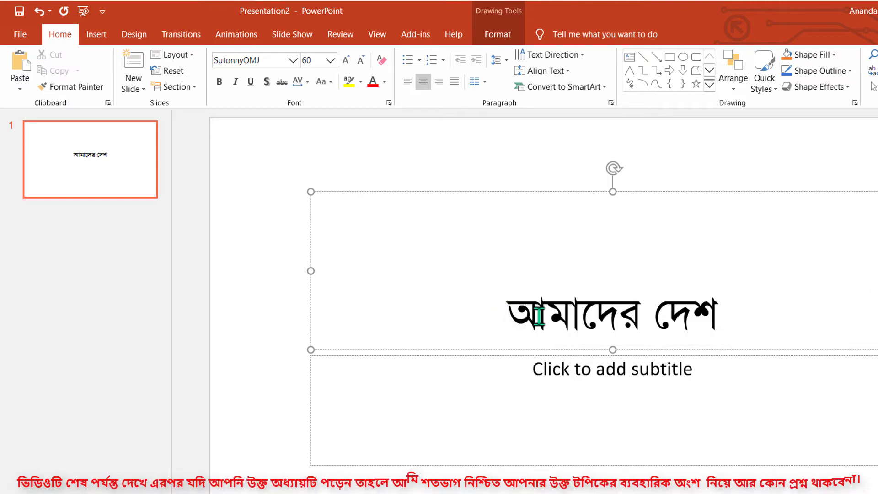
key(ctrl+Right)
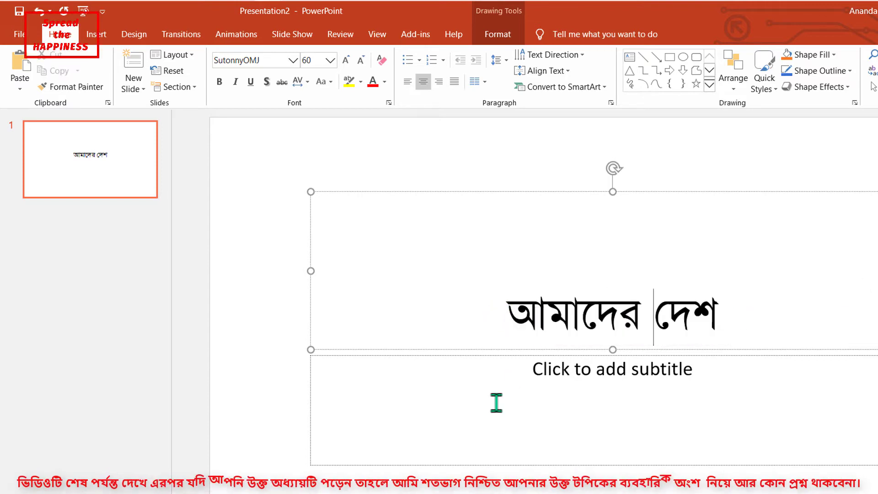
click(514, 322)
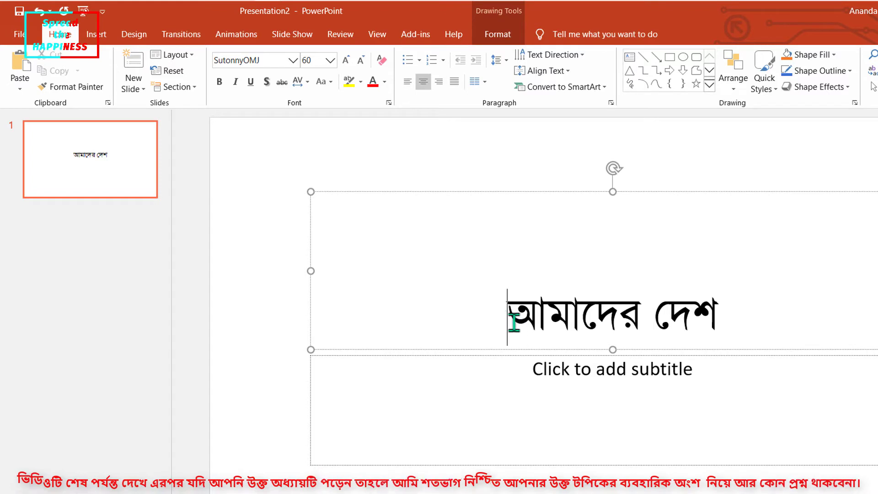
key(shift+Right)
key(shift+Right)
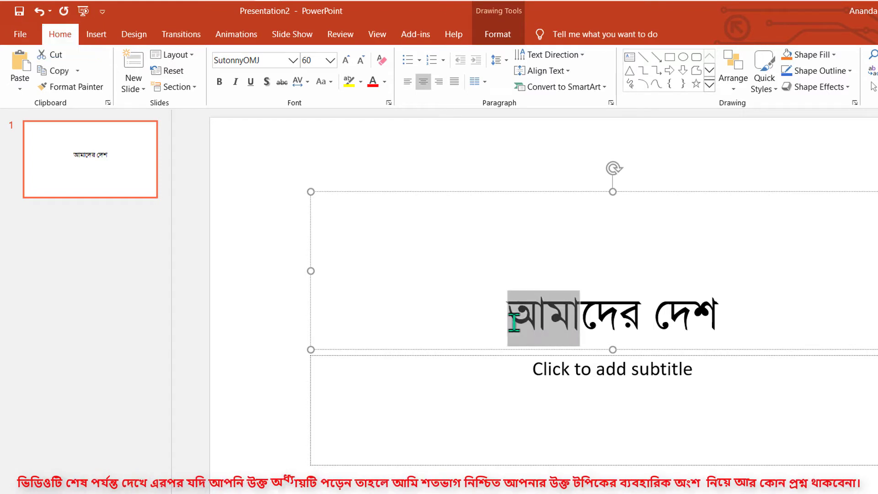
key(shift+Right)
key(shift+Right)
key(shift+Right)
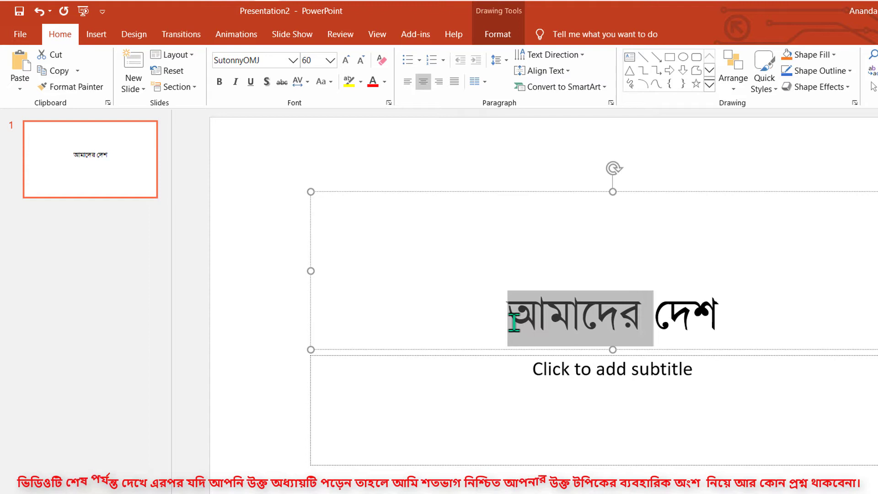
key(shift+Right)
key(shift+Right)
click(513, 323)
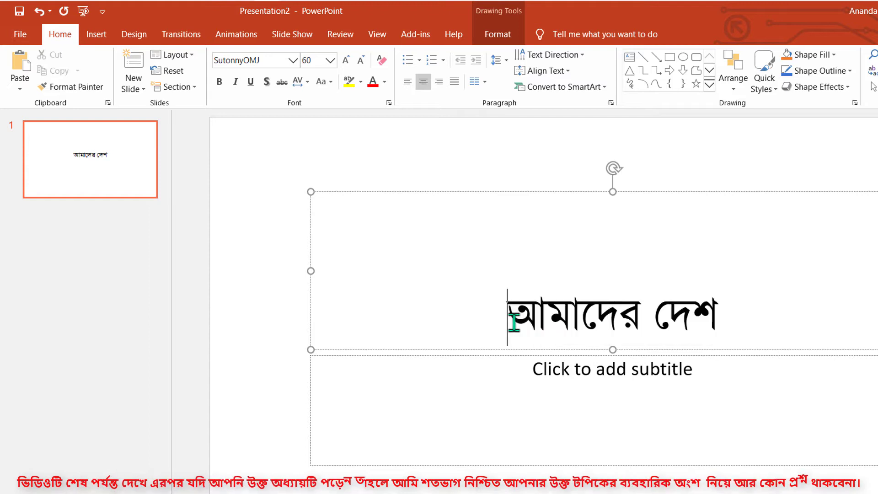
click(584, 315)
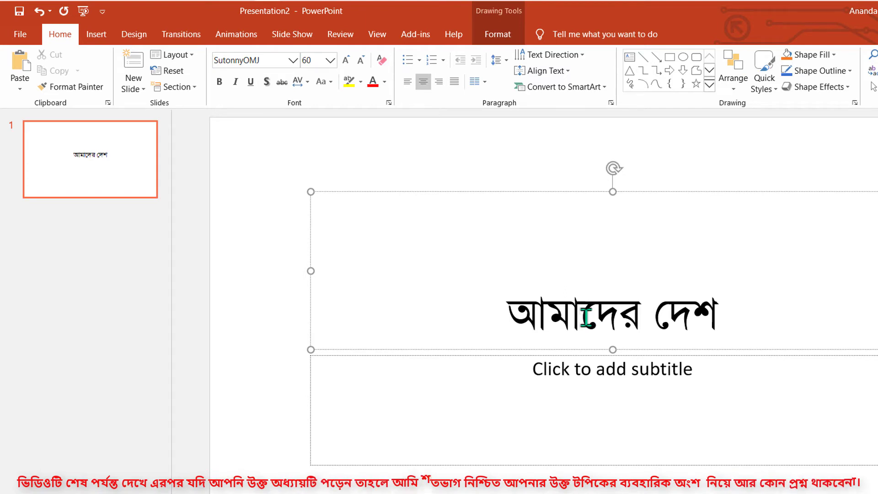
key(shift+Right)
key(shift+Right)
key(shift+Right)
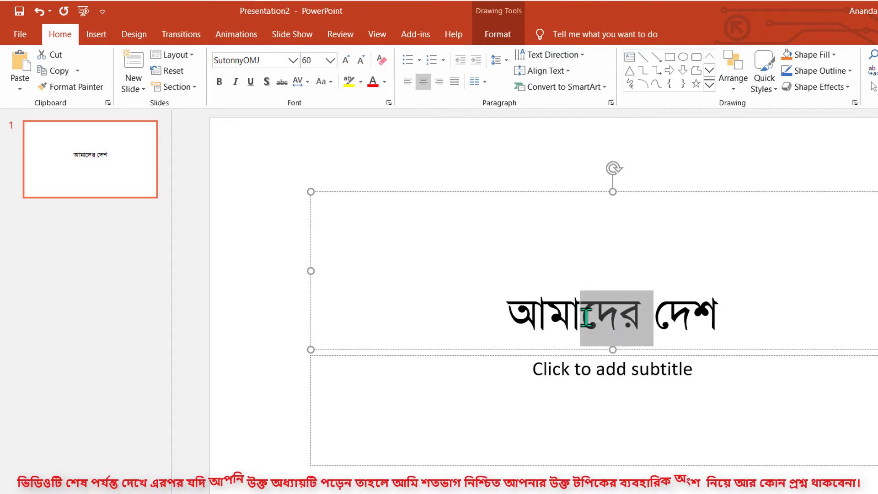
key(shift+Right)
key(shift+Right)
key(shift+Right)
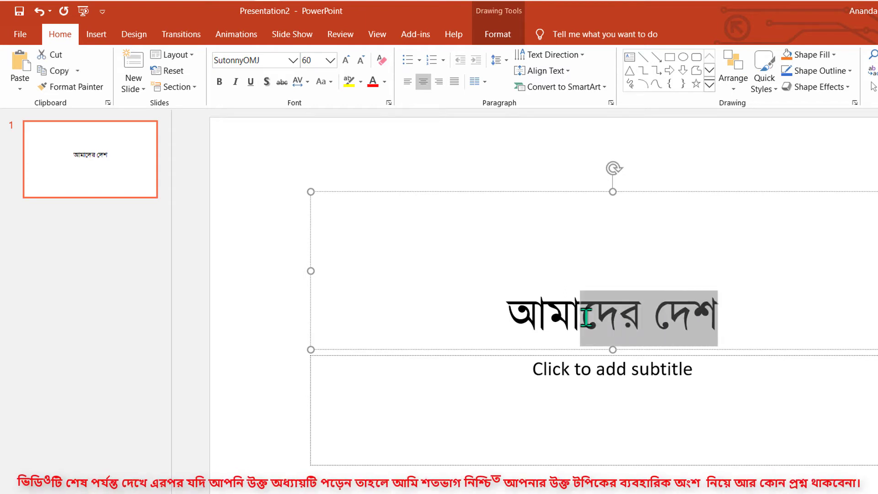
click(516, 317)
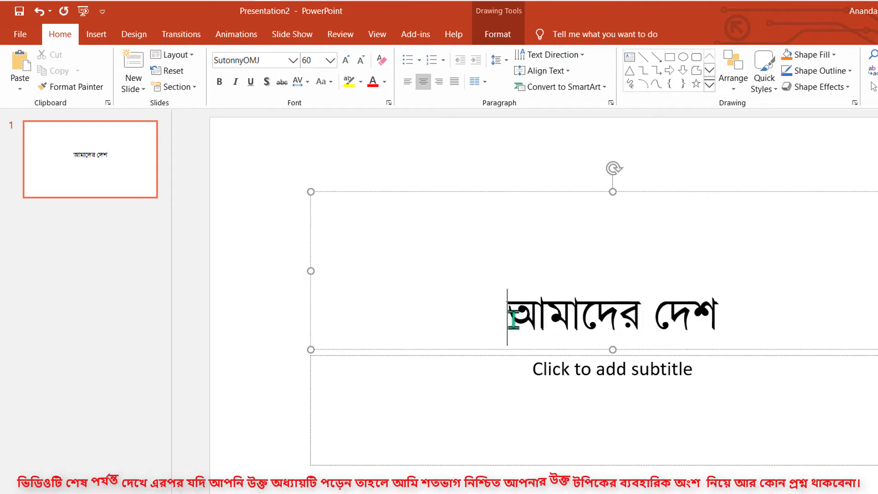
drag(509, 318, 708, 324)
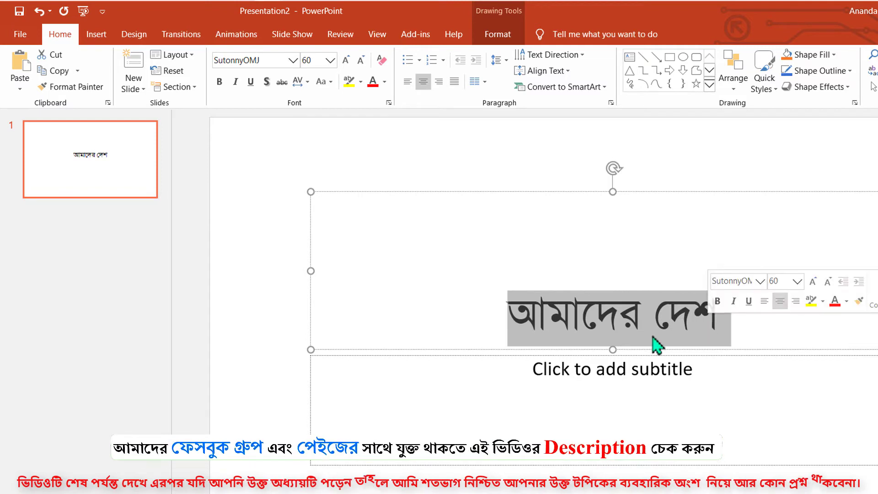
Step: Make the title 96 pt and light blue, then reselect its text
click(330, 60)
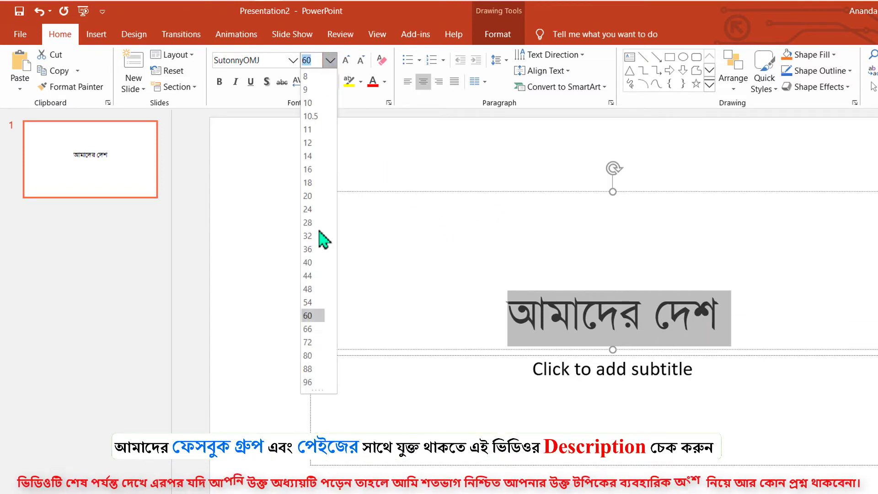
click(311, 382)
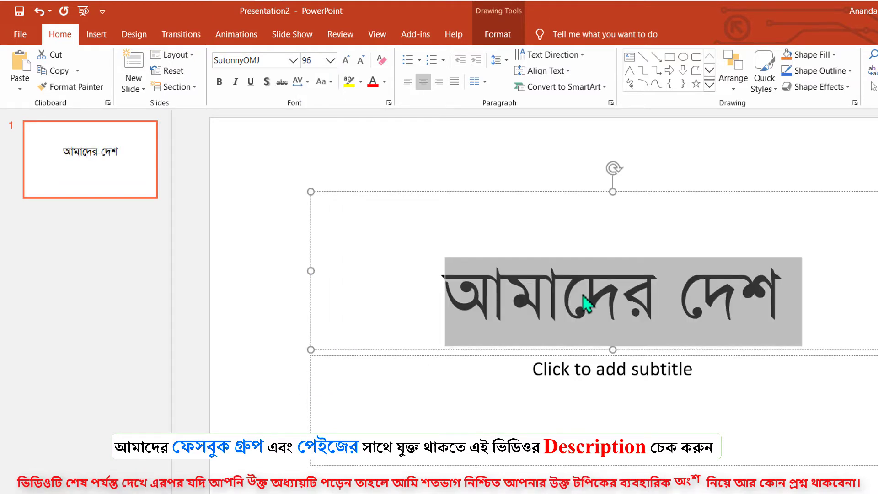
click(384, 81)
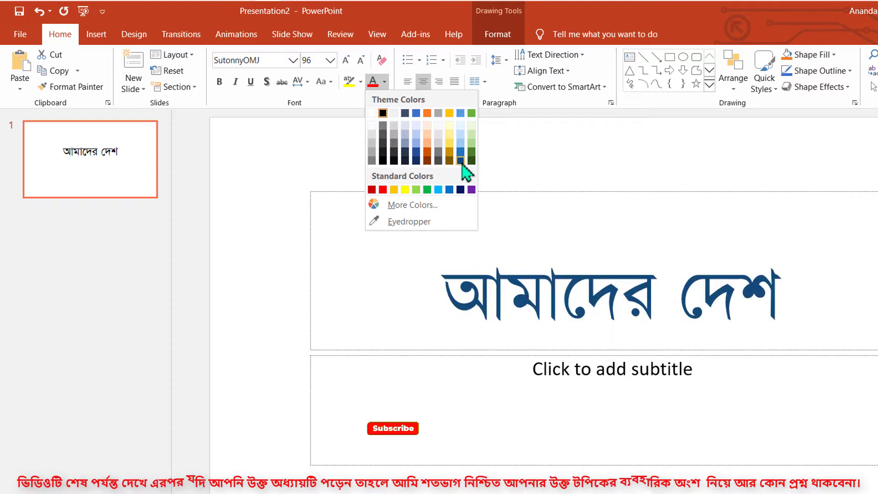
click(439, 189)
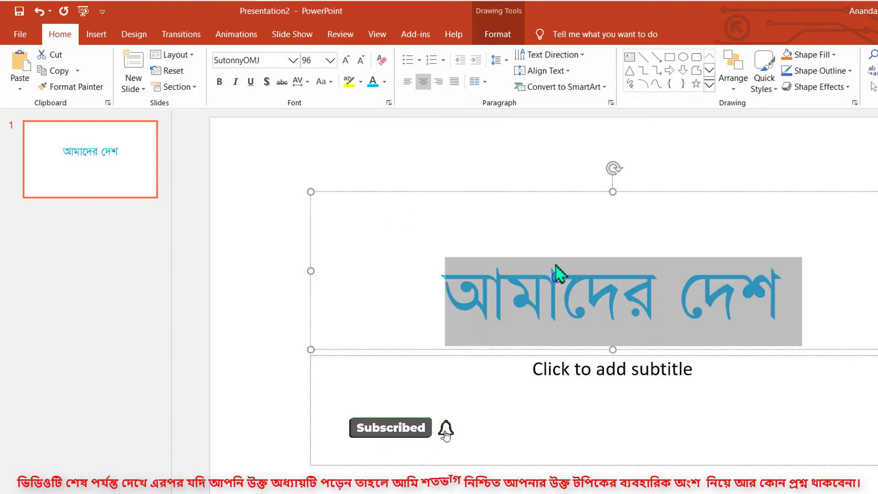
click(558, 280)
drag(446, 291, 777, 289)
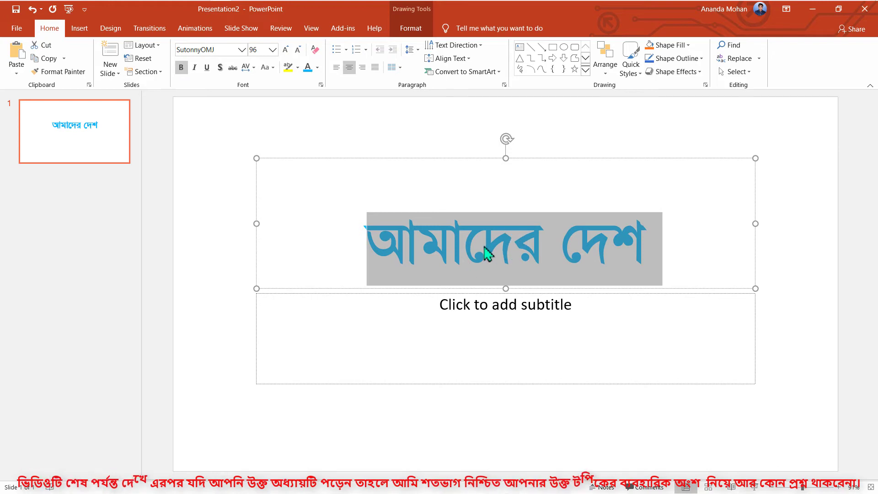
Step: Apply italic and a shadow to the title, then switch italic back off
click(195, 68)
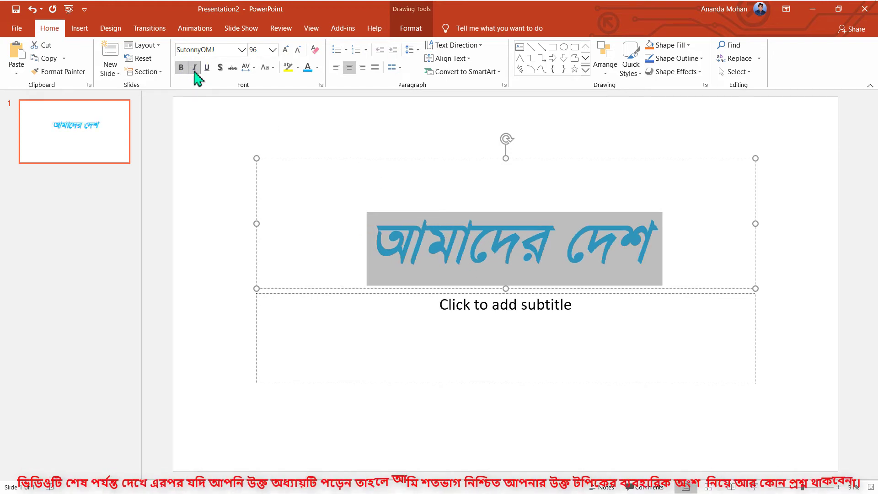
click(220, 67)
click(509, 251)
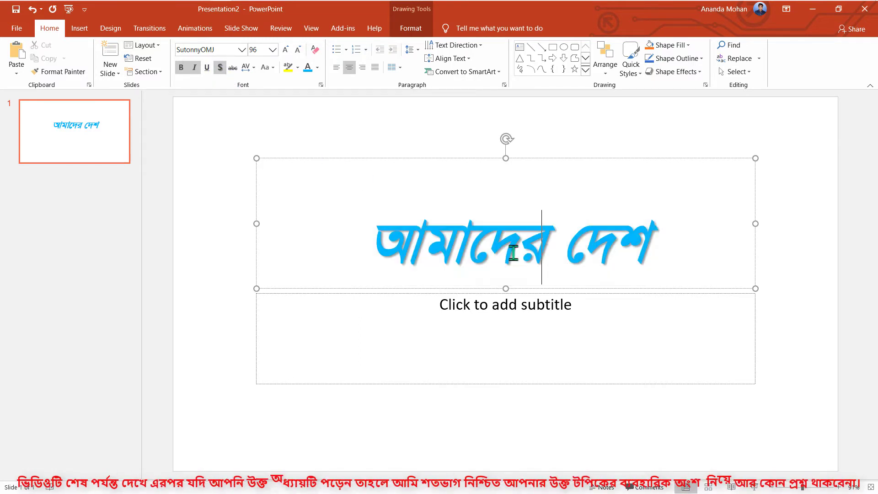
drag(667, 249, 423, 256)
key(ctrl+i)
click(194, 68)
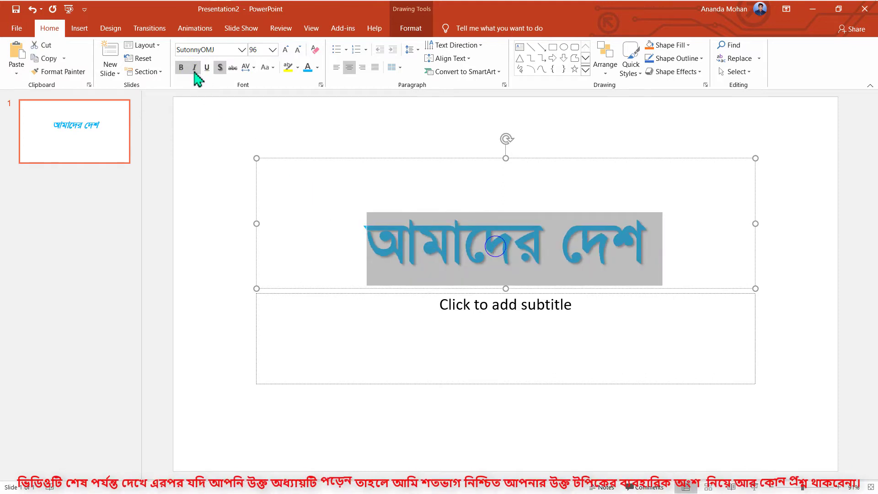
Step: Reselect the title 'আমাদের দেশ' and remove its drop shadow
click(507, 269)
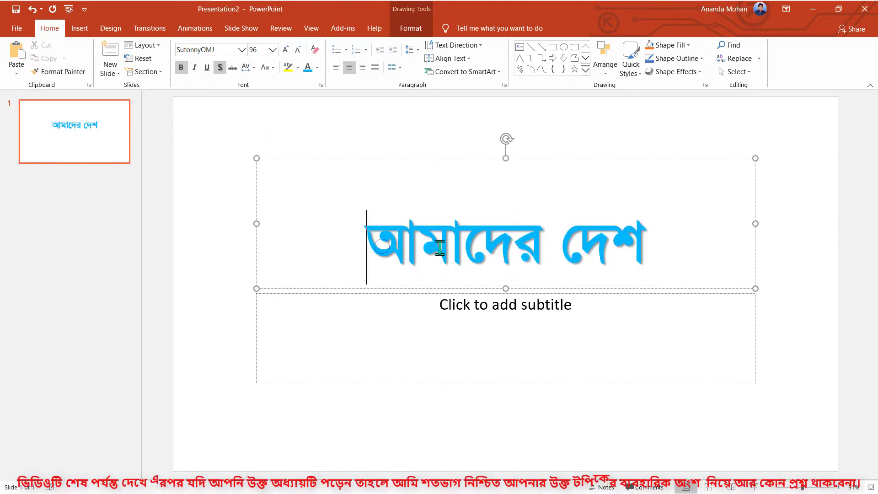
drag(366, 247, 666, 247)
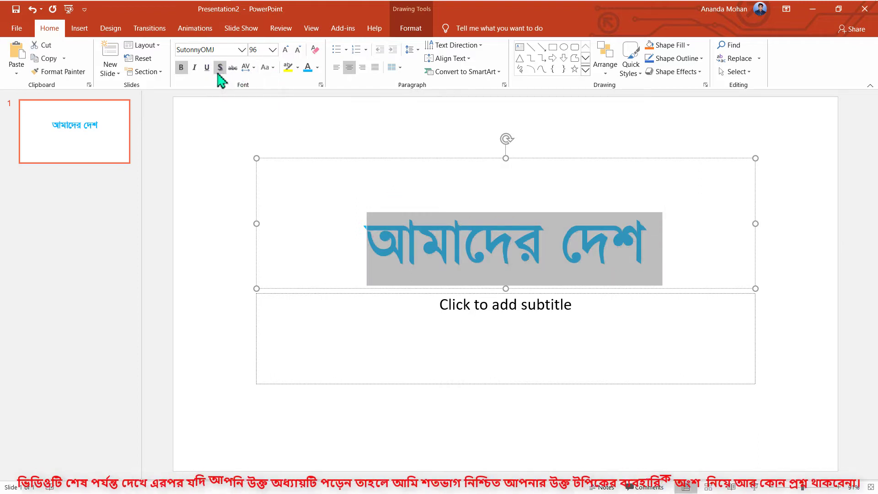
click(419, 283)
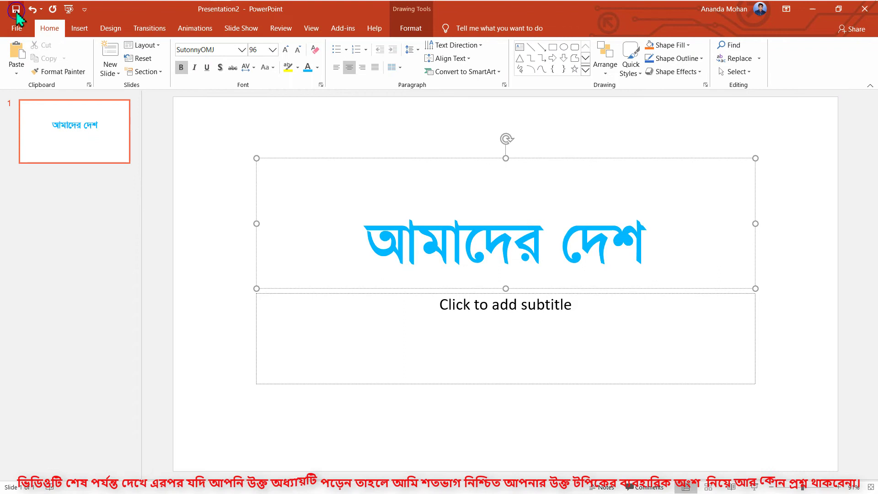
Step: Open the full Save As browser and choose the Desktop folder
click(16, 9)
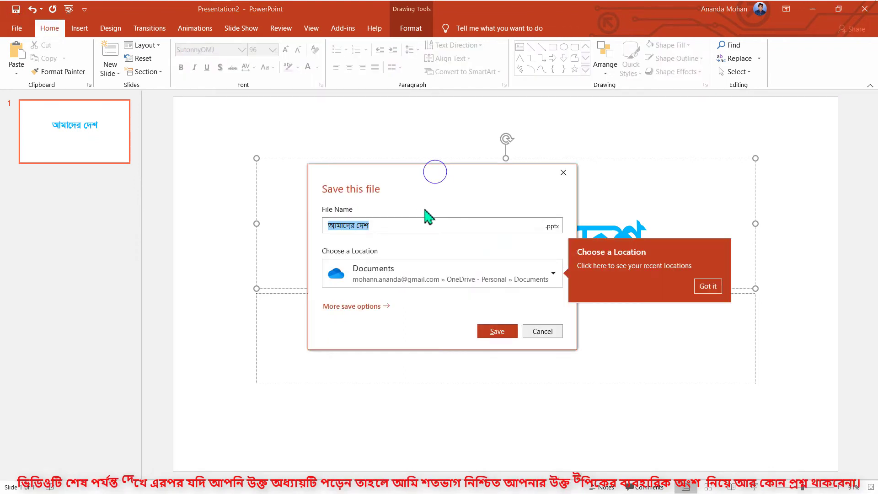
drag(435, 176, 352, 87)
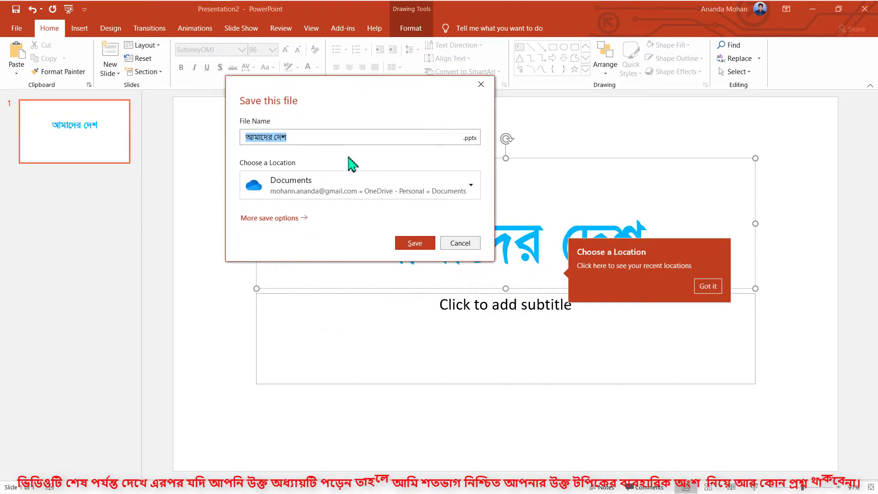
click(277, 218)
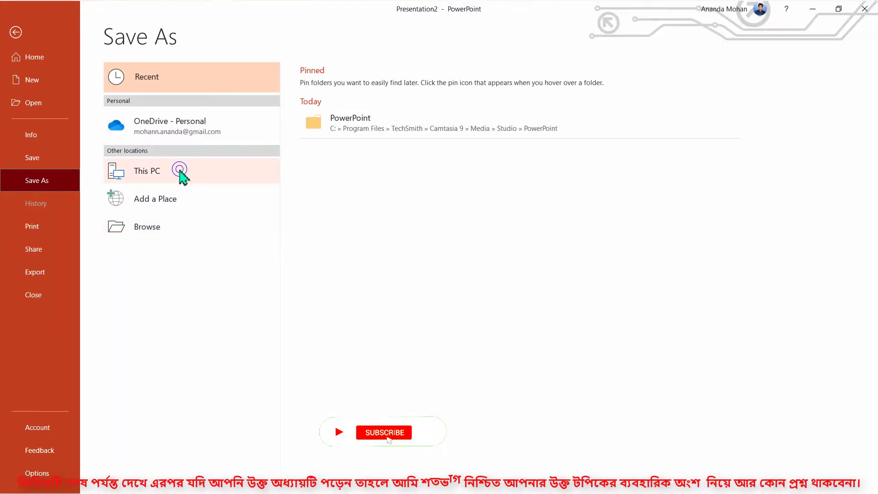
click(183, 171)
click(183, 176)
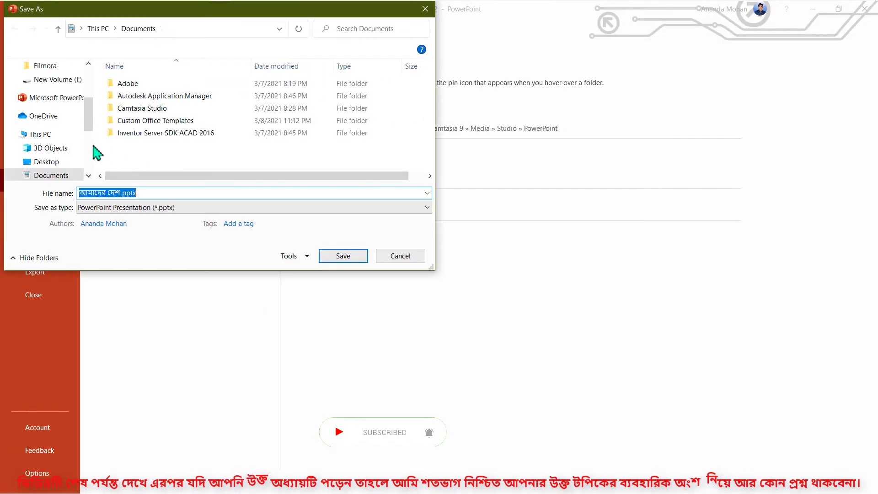
click(46, 161)
Step: Replace the Bengali file name with 'My Country' and save as My Country.pptx
click(118, 197)
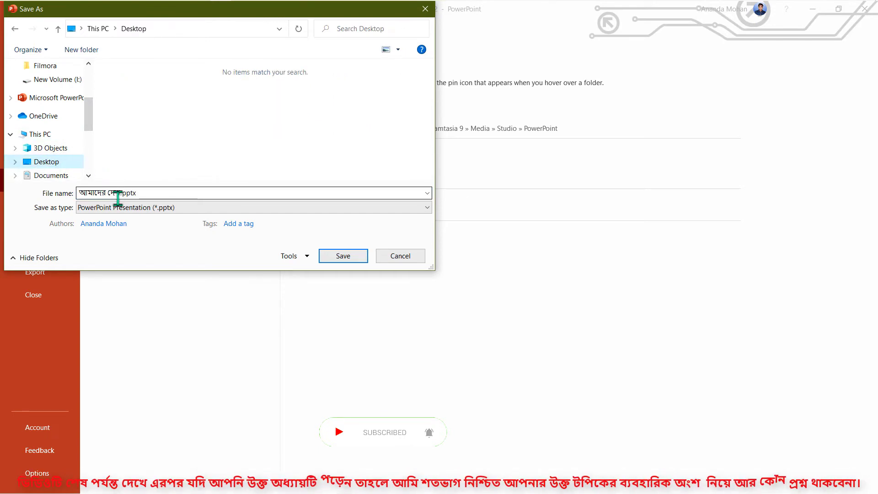
click(118, 196)
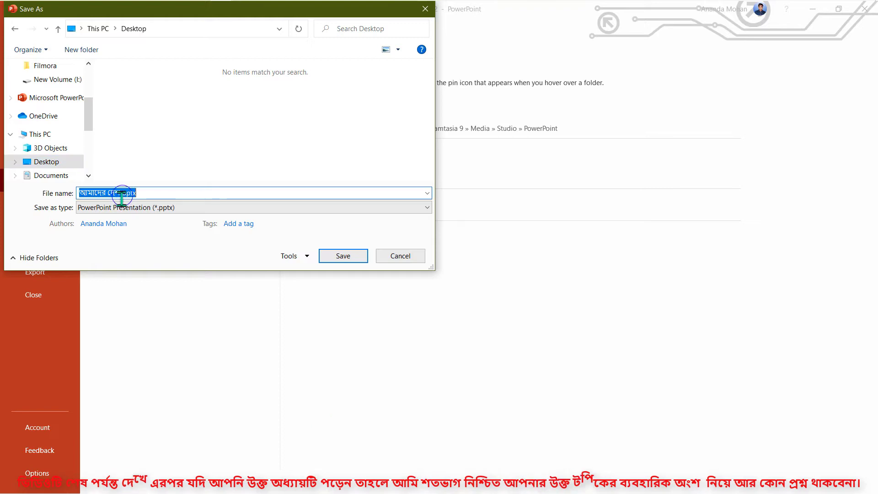
drag(120, 196, 82, 196)
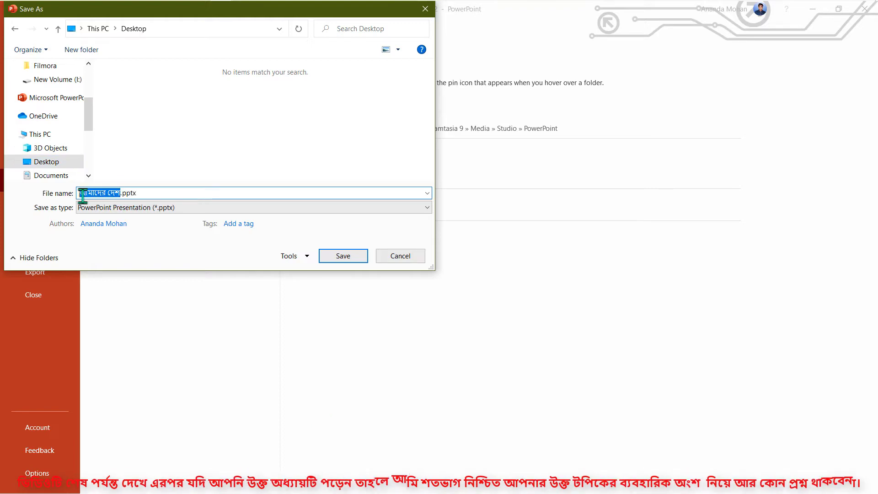
text(My C)
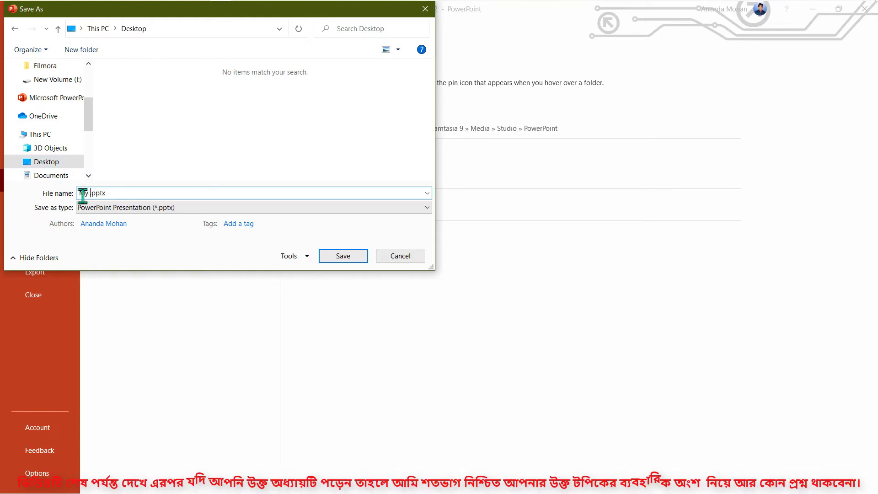
text(ountry)
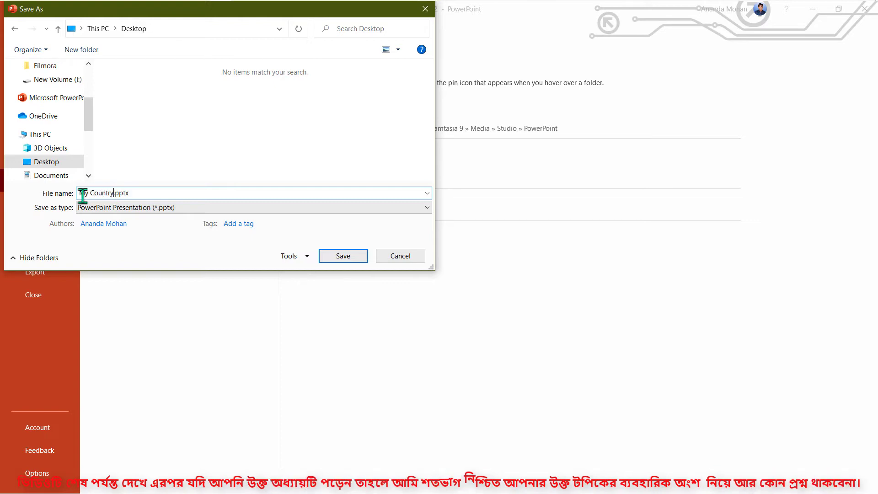
click(325, 257)
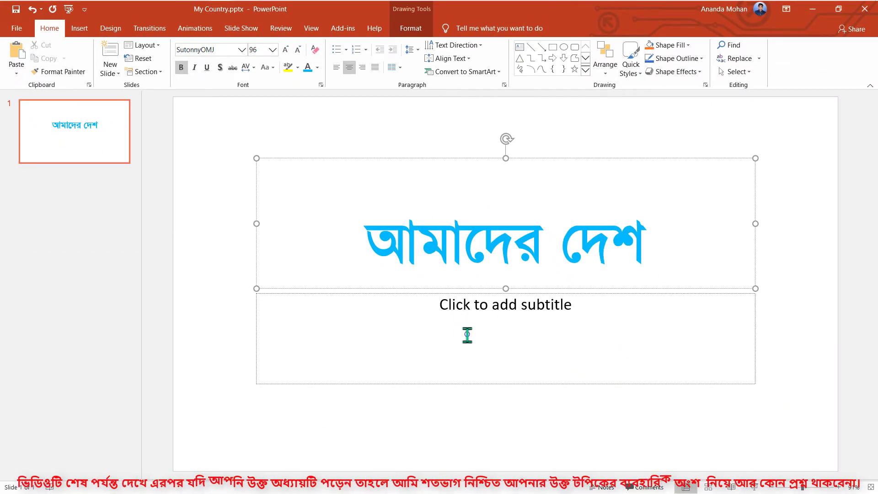
Step: Select the empty subtitle placeholder as a whole and delete it
click(467, 334)
click(208, 183)
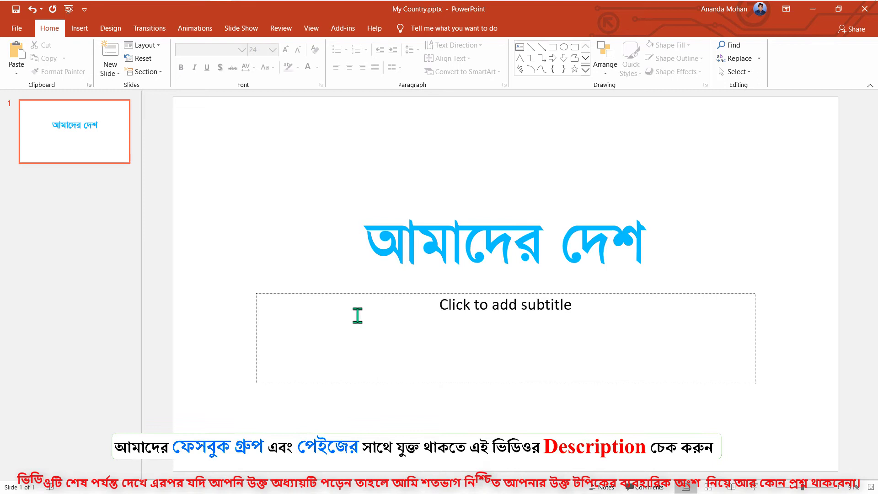
click(338, 293)
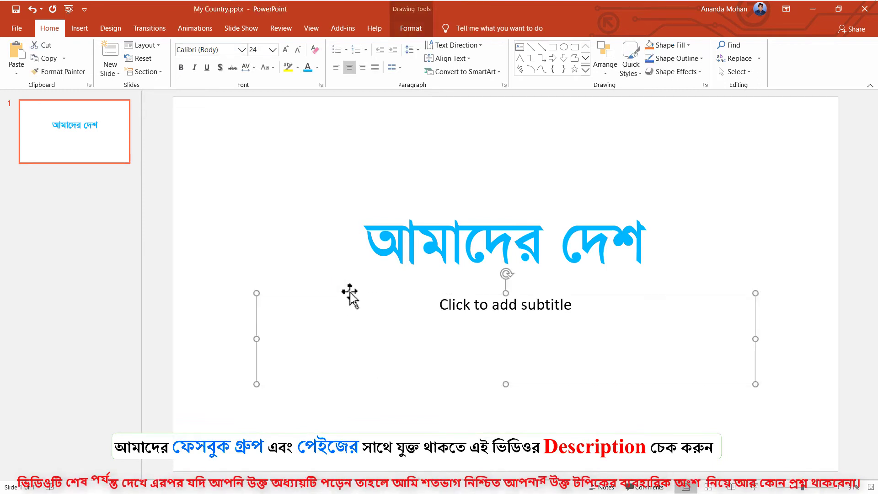
right_click(350, 293)
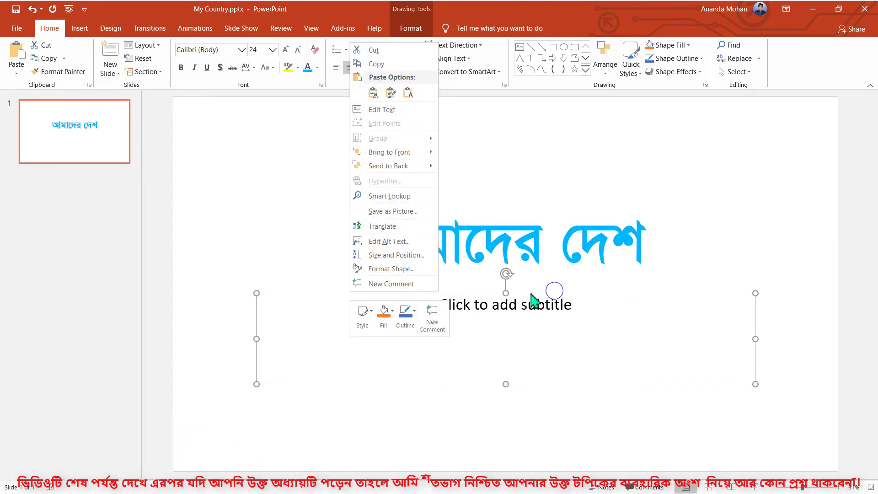
click(554, 294)
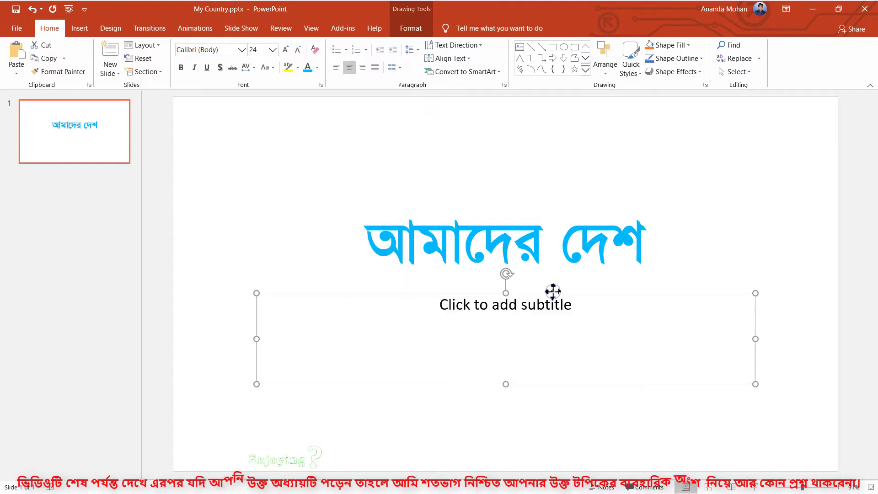
click(411, 28)
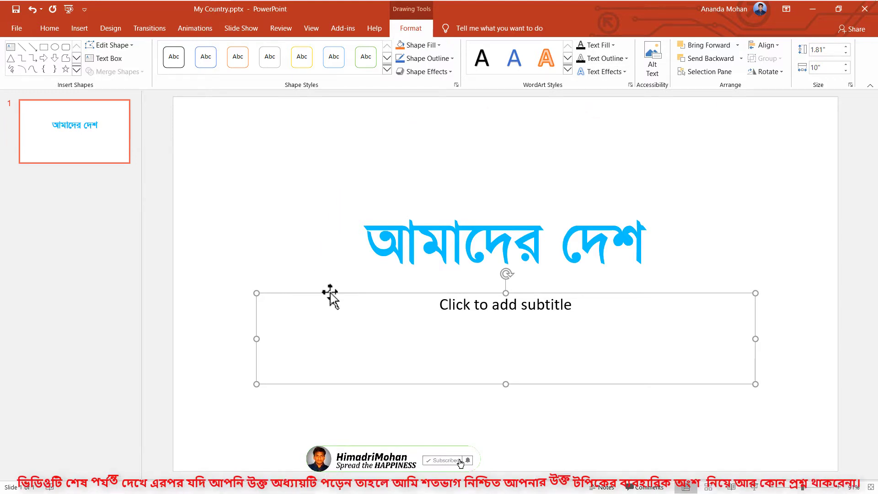
key(Delete)
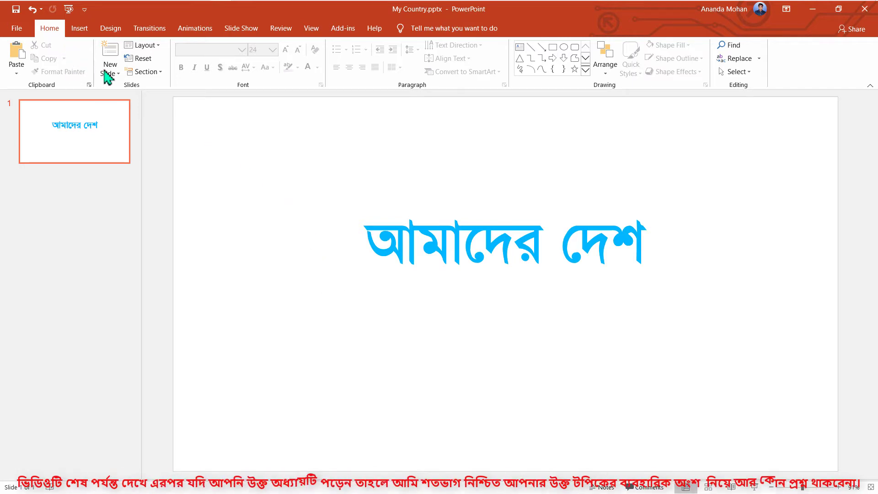
Step: Add a new Title and Content slide after the title slide
right_click(92, 143)
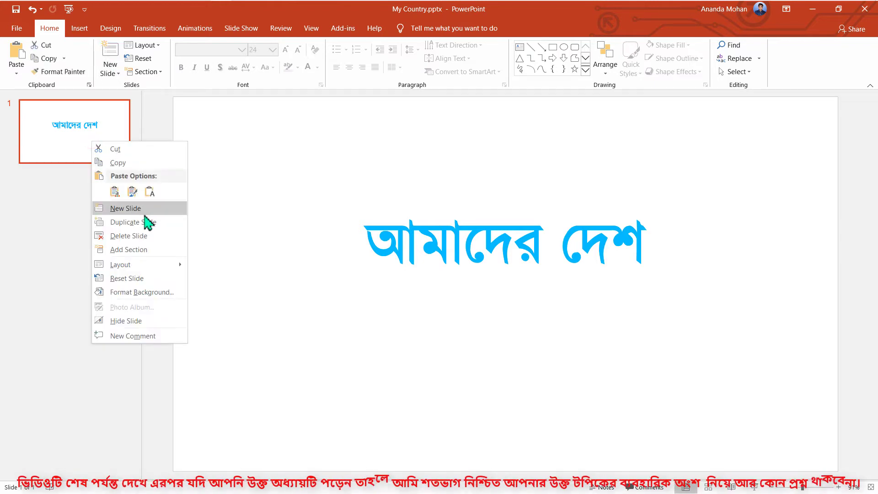
click(78, 225)
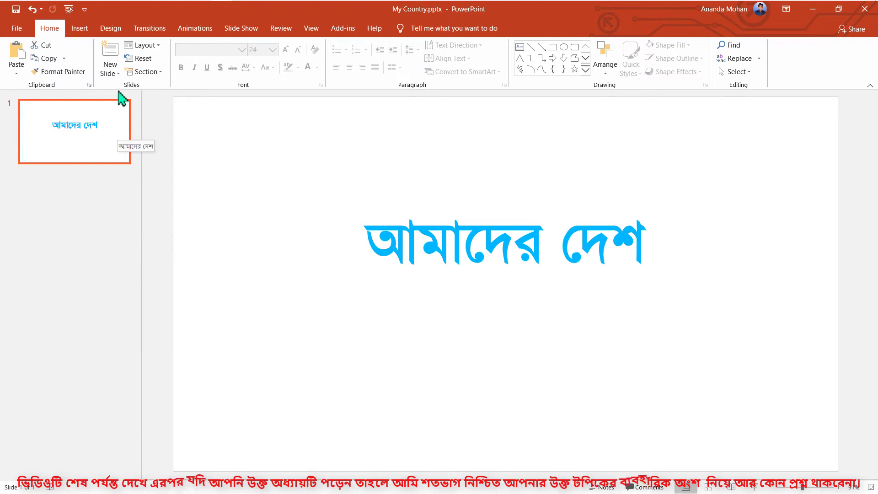
click(114, 64)
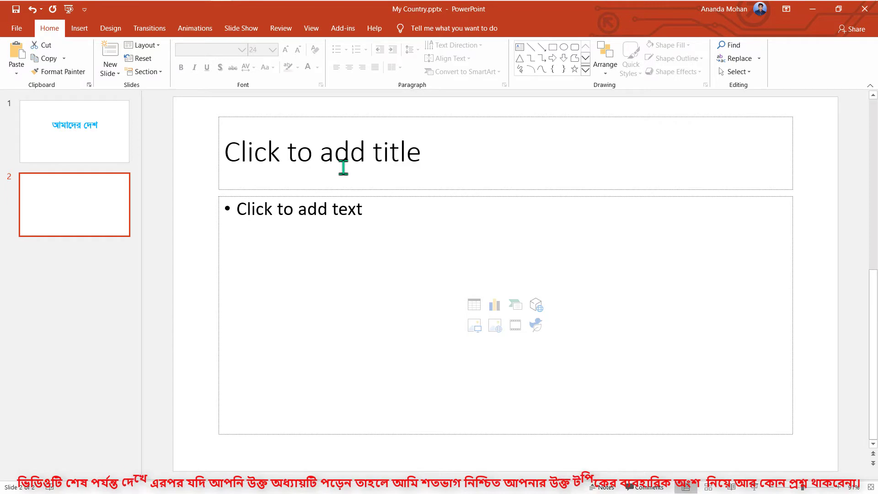
Step: Type 'একুশ থেকে একাত্তর' as the new slide's title and select it
click(343, 167)
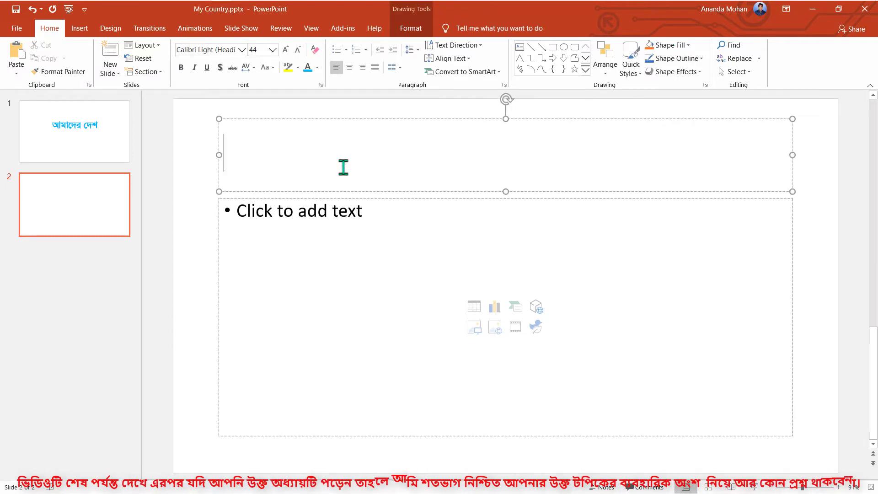
text(একুশ থেকে )
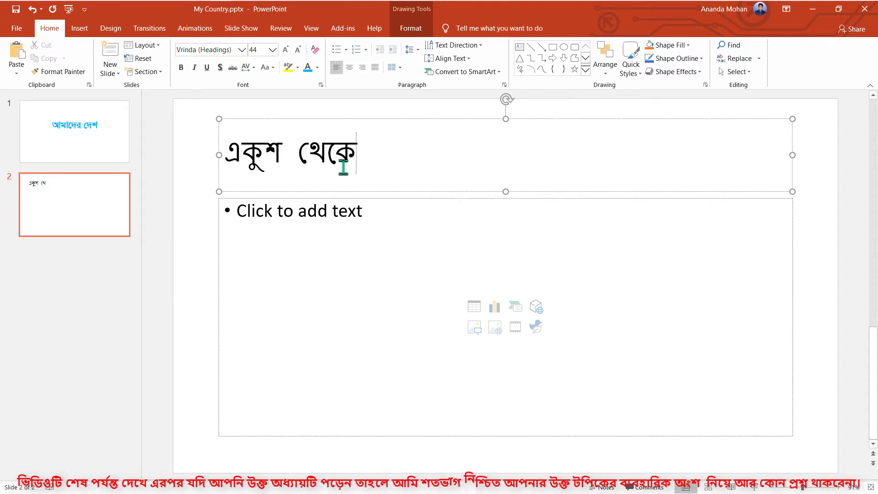
text(একাত্তর)
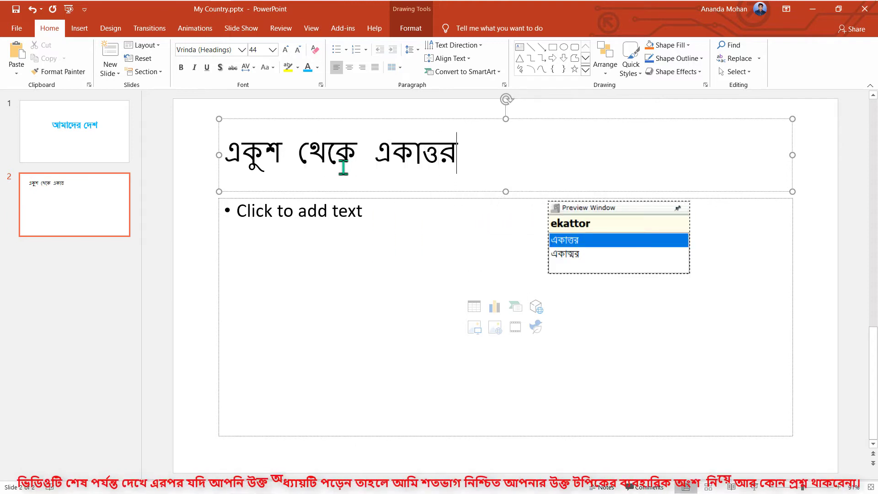
key(Escape)
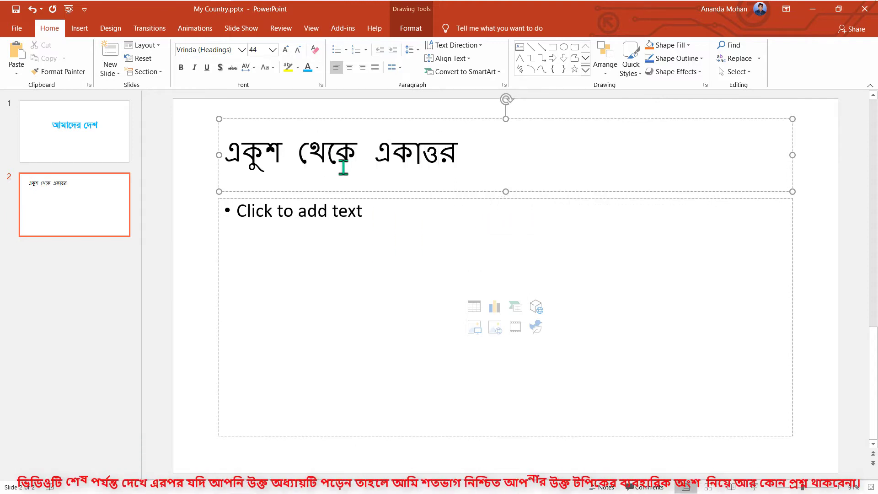
triple_click(343, 167)
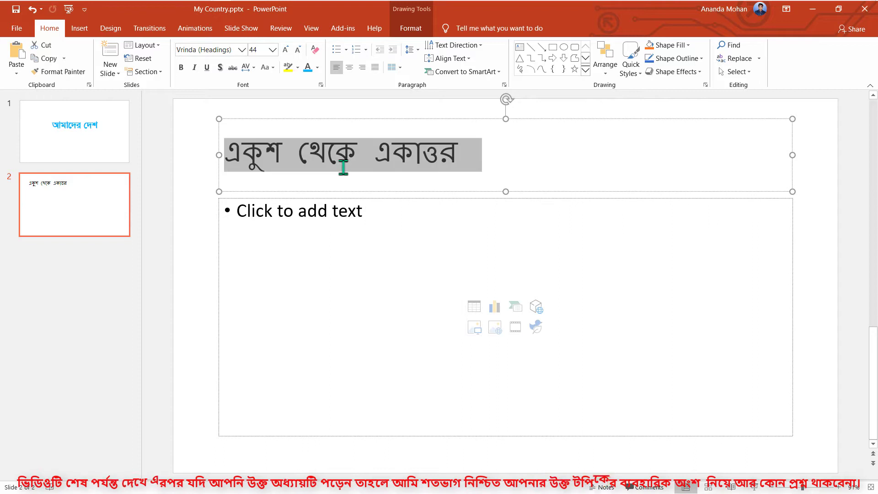
Step: Format the slide 2 title একুশ থেকে একাত্তর in SutonnyOMJ, green, at 72 pt
click(241, 49)
click(247, 113)
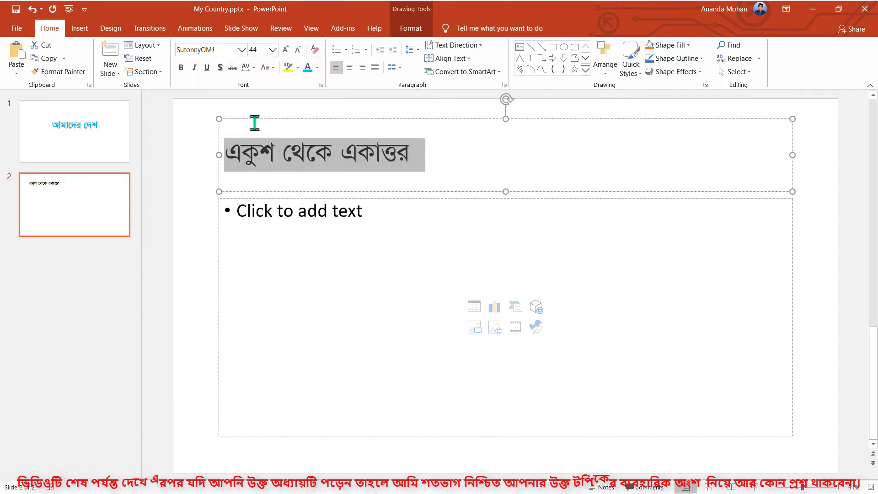
click(317, 67)
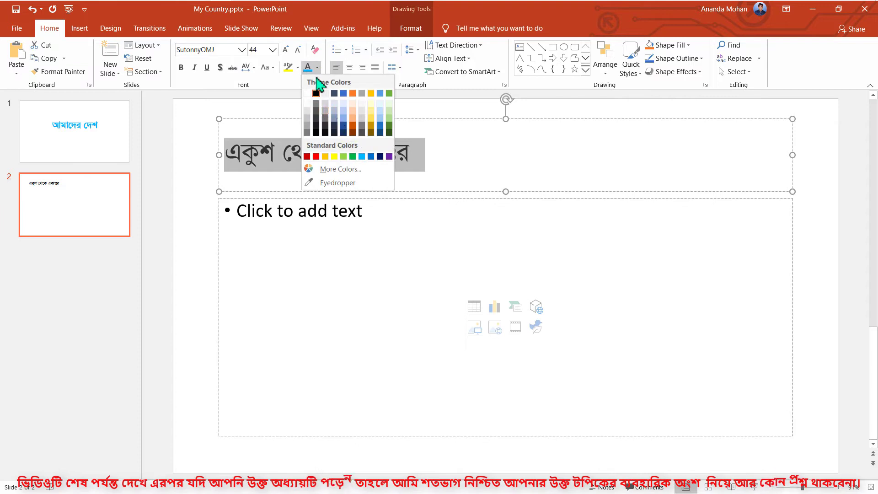
click(352, 157)
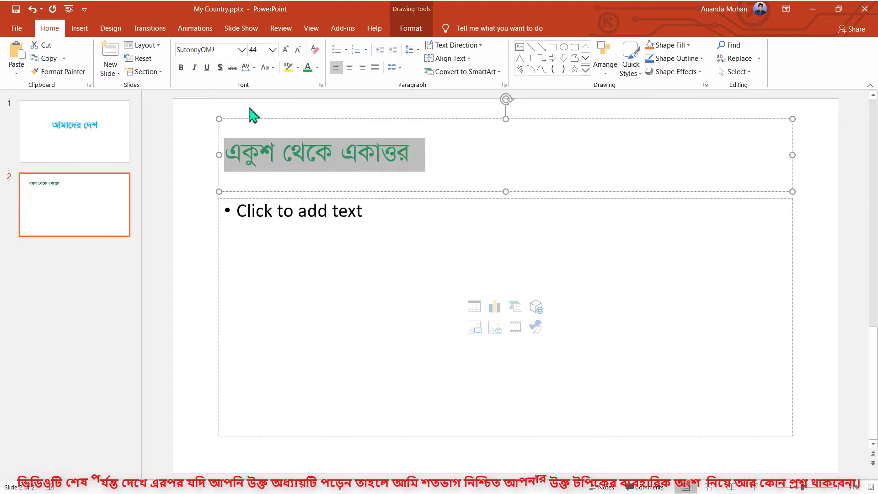
click(272, 49)
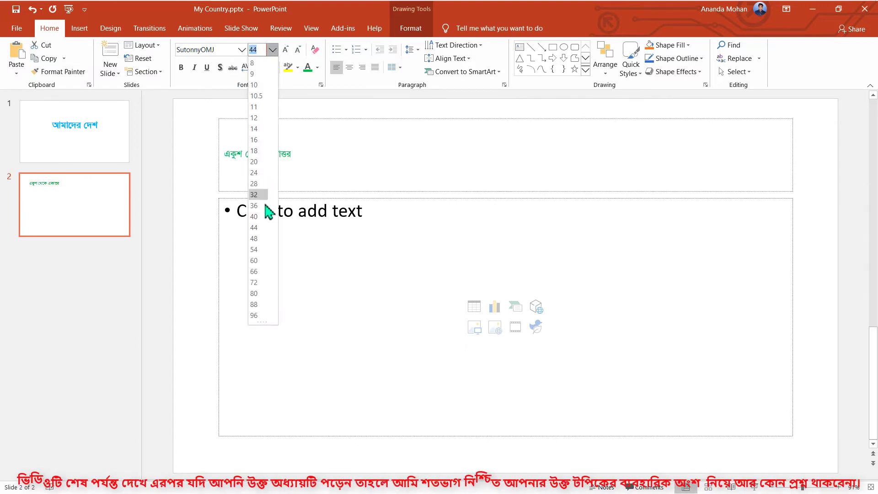
click(255, 282)
click(234, 154)
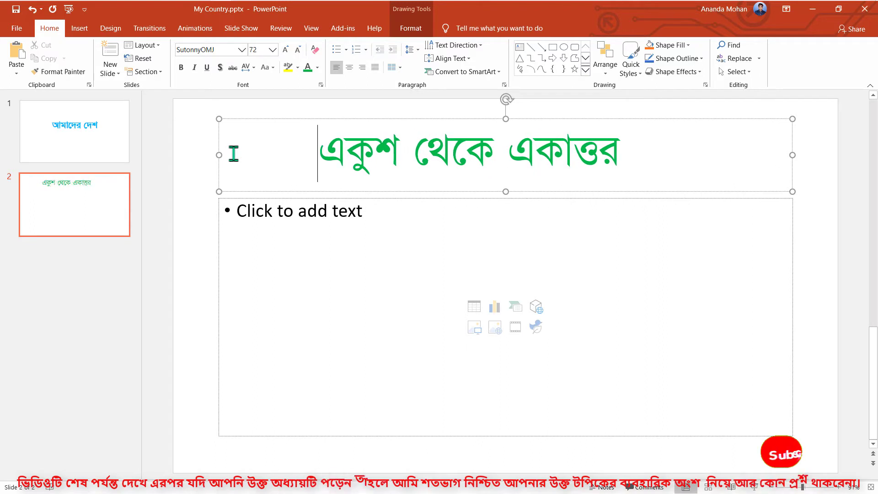
click(303, 228)
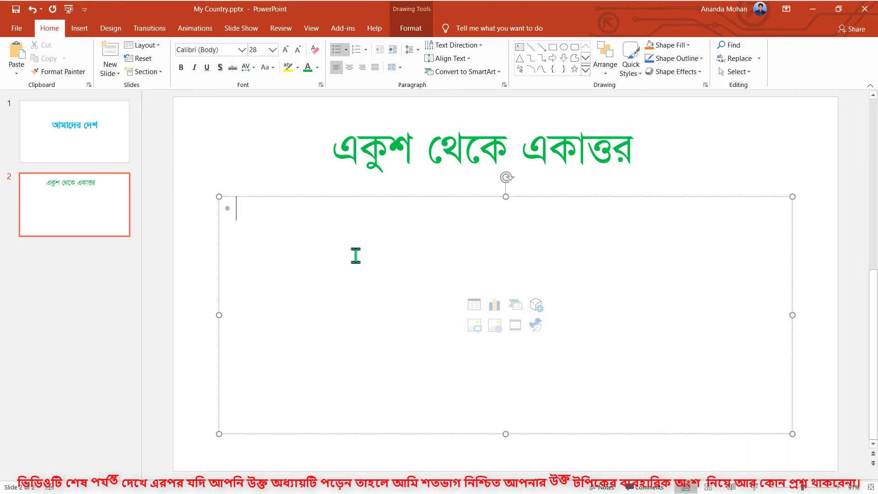
Step: Delete the empty content placeholder and draw a wide text box beneath the title
click(317, 196)
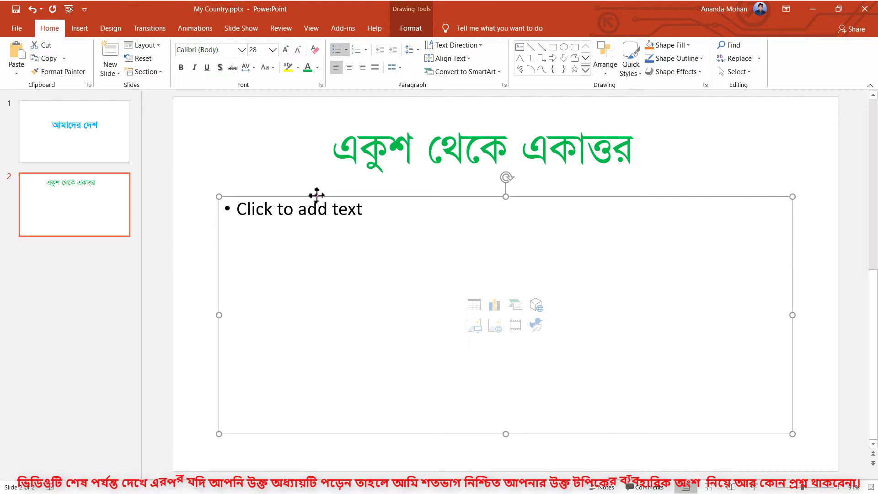
right_click(316, 196)
click(291, 198)
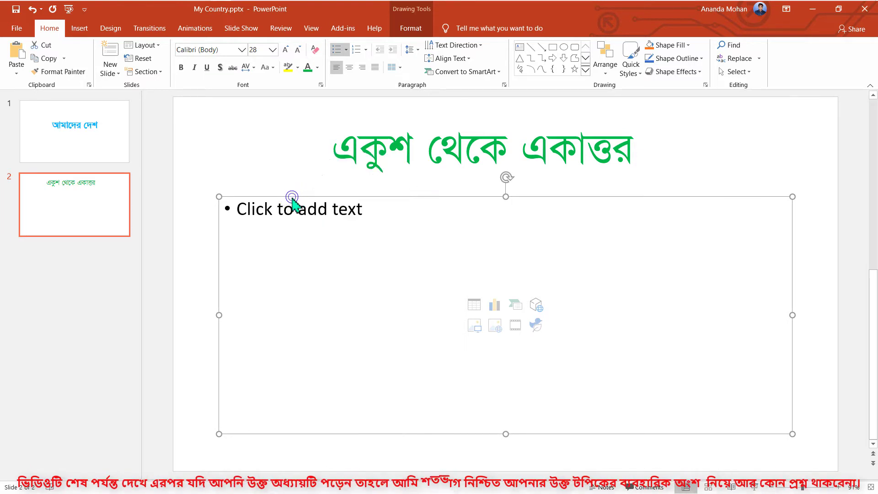
key(Delete)
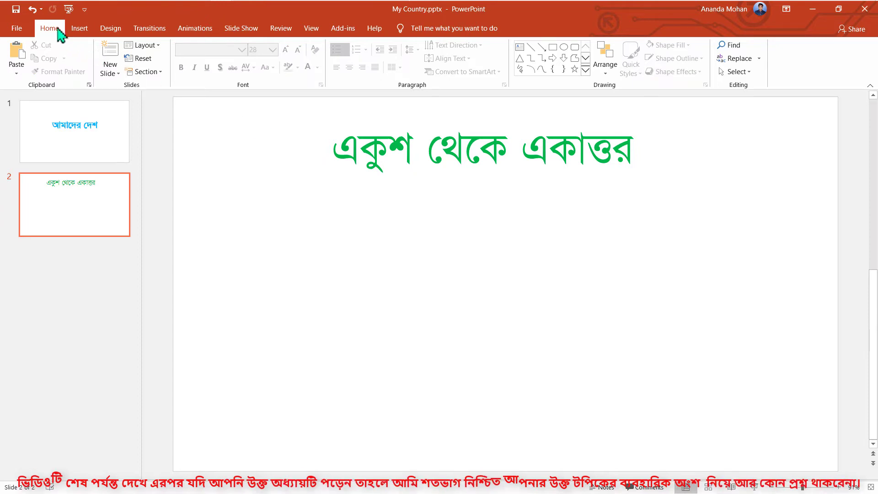
click(518, 50)
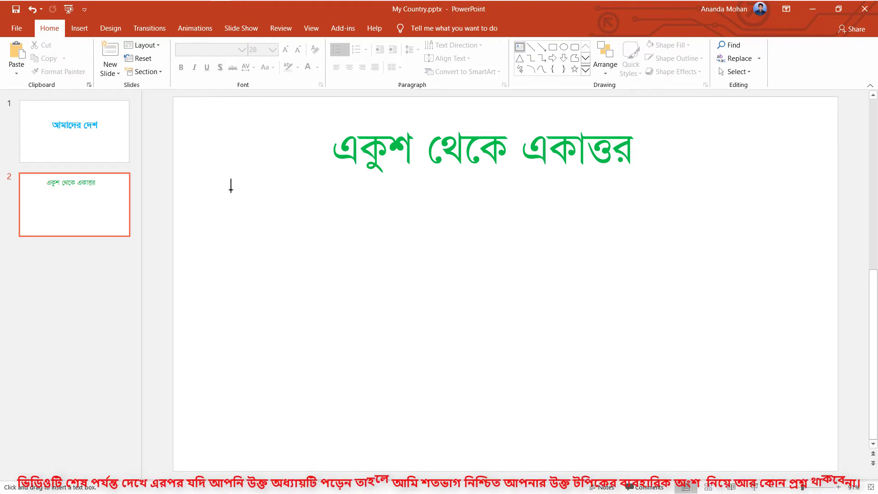
mouse_move(237, 189)
mouse_down()
mouse_move(731, 293)
mouse_move(788, 284)
mouse_up()
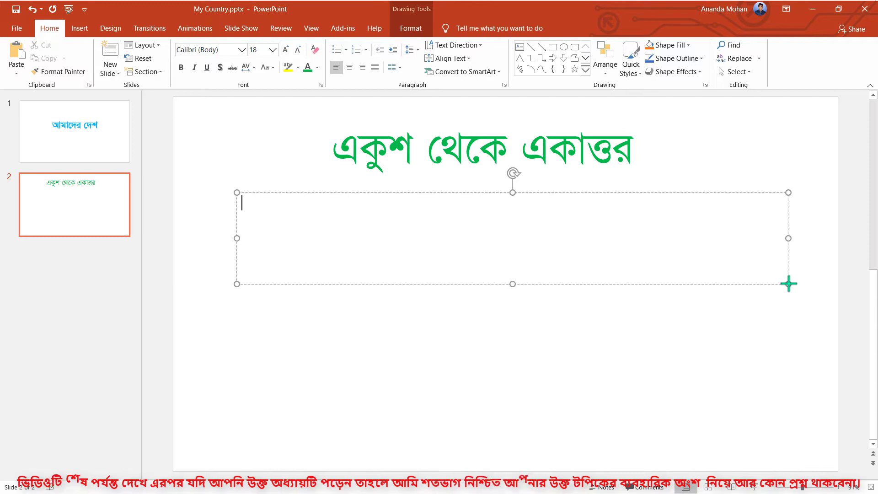
Step: Type the Bengali sentence starting ১২৫২ সালের ২১ শে ফেব্রুয়ারি about the language movement, ending with a full stop
text(1252)
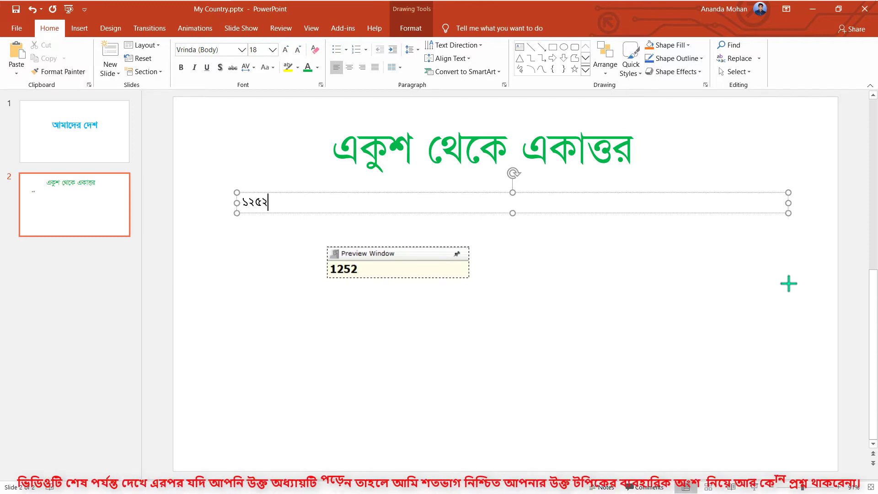
text( sale)
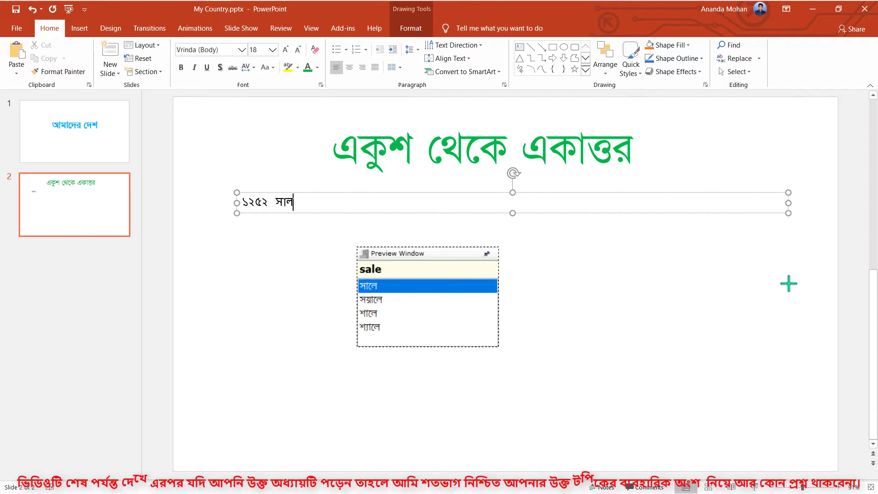
text(r 21 she phebruyari)
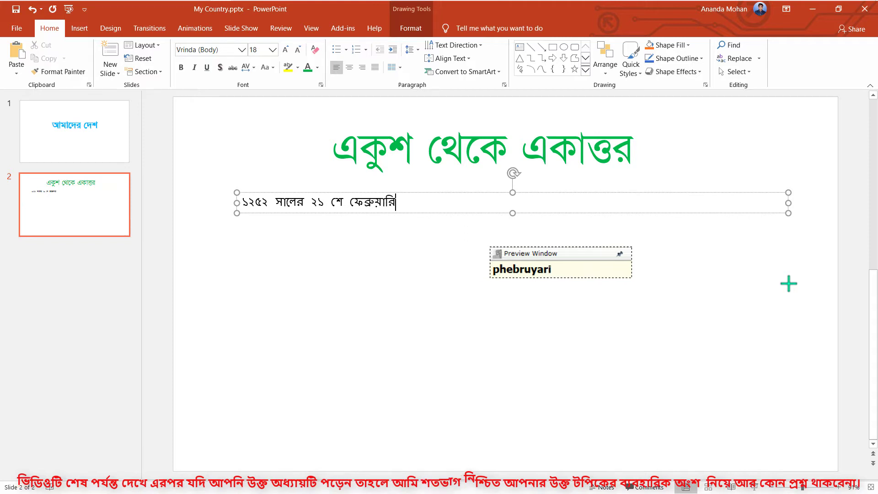
text(e)
key(BackSpace)
key(BackSpace)
text(e )
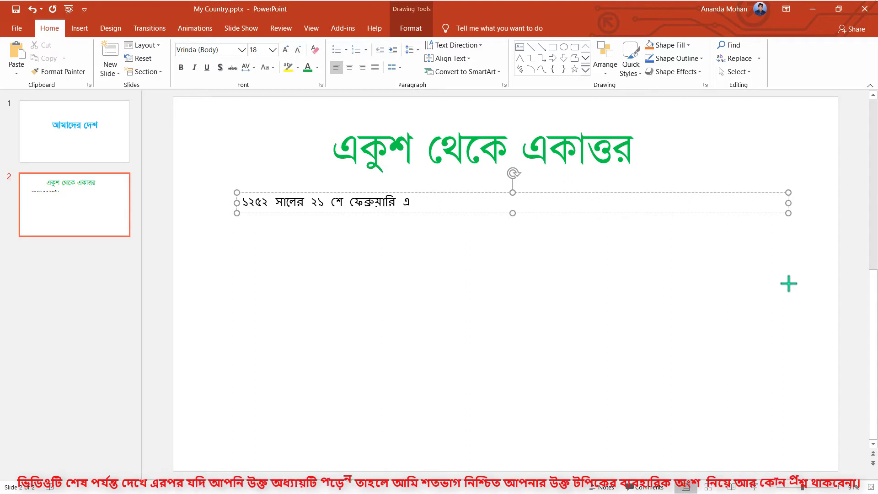
text(vaSha andOlonoer)
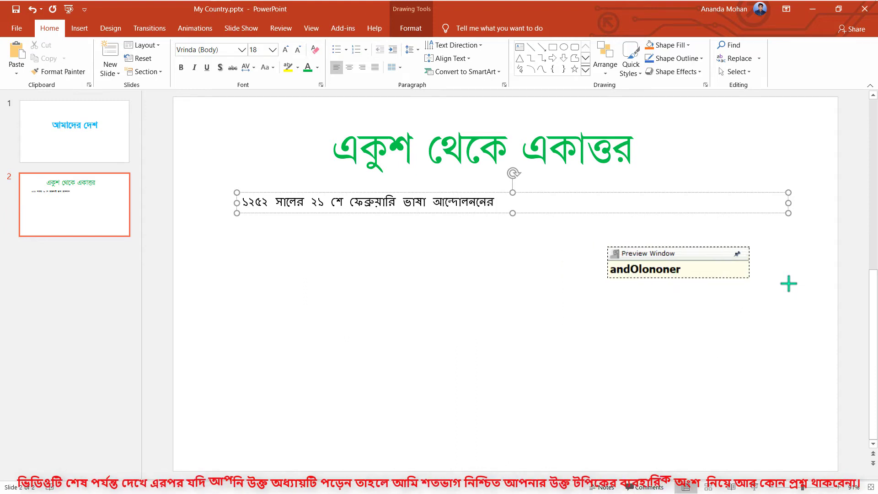
text( vetor)
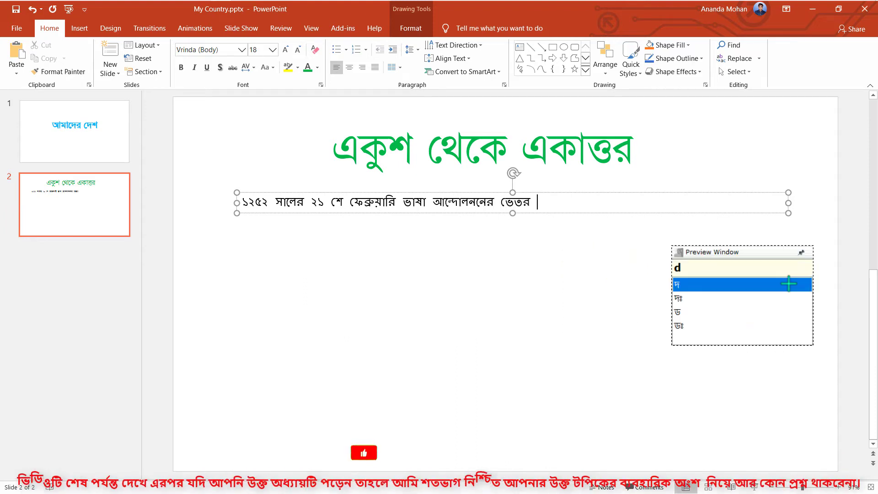
text( diye )
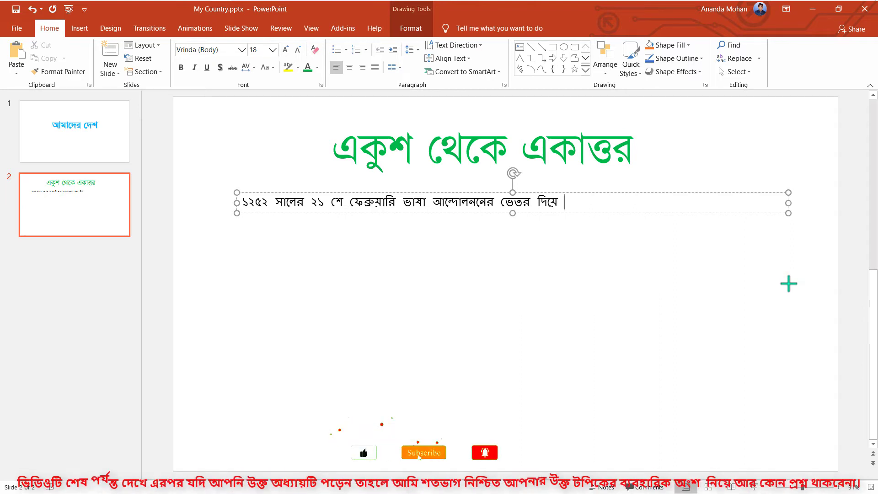
text(swdh)
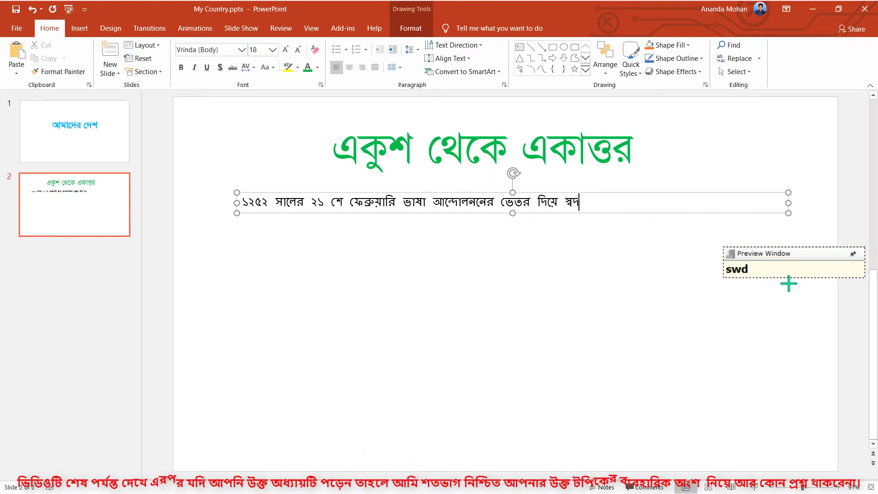
key(BackSpace)
key(BackSpace)
key(BackSpace)
text(swadhIno)
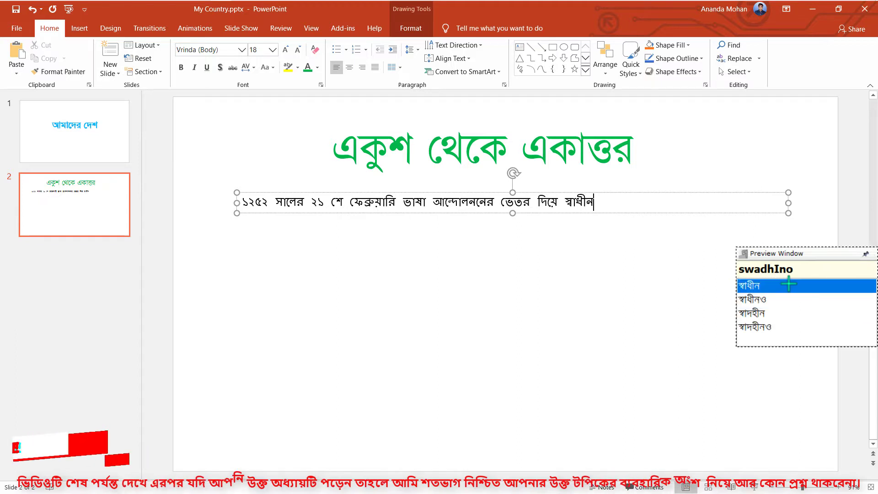
text(tar akaN)
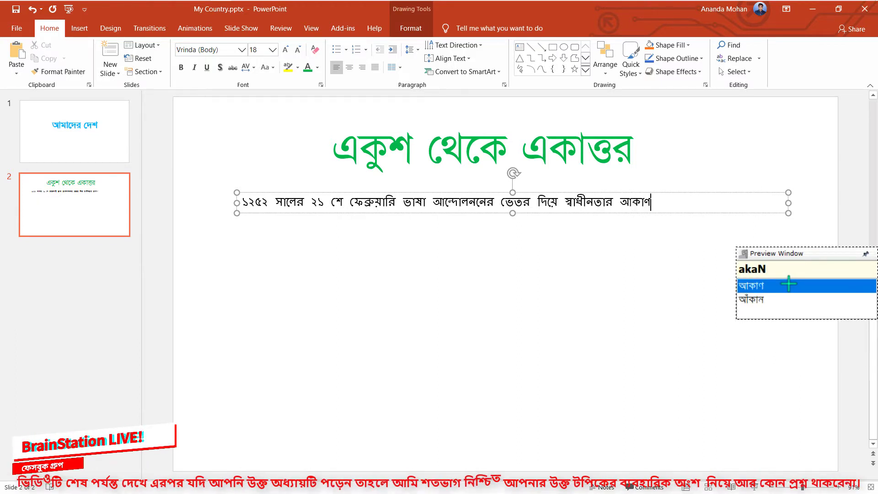
text(gkha )
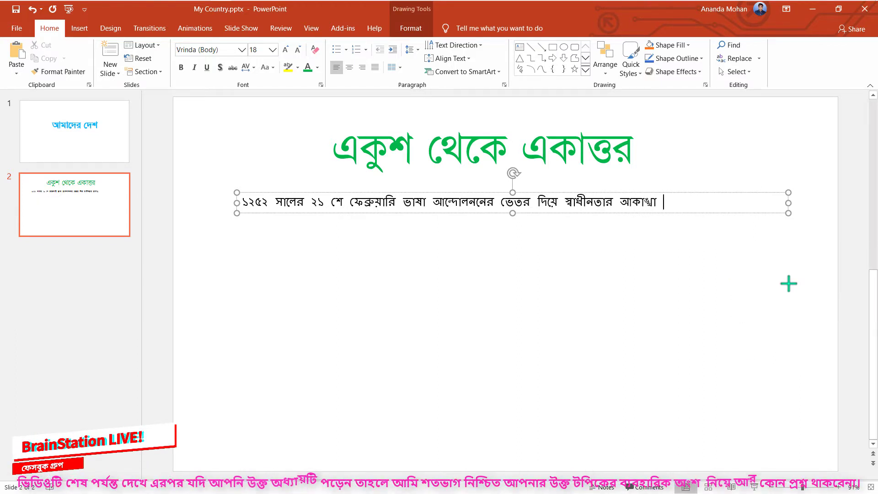
text(sposT)
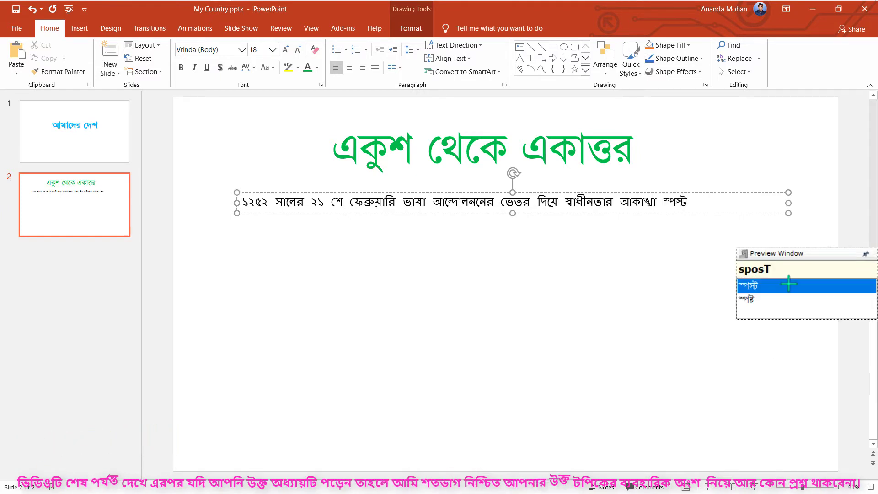
key(Down)
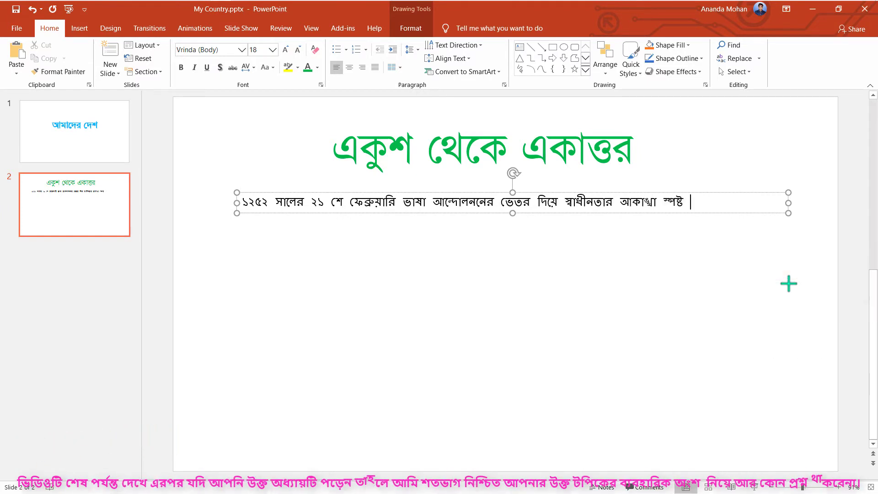
text(hoye )
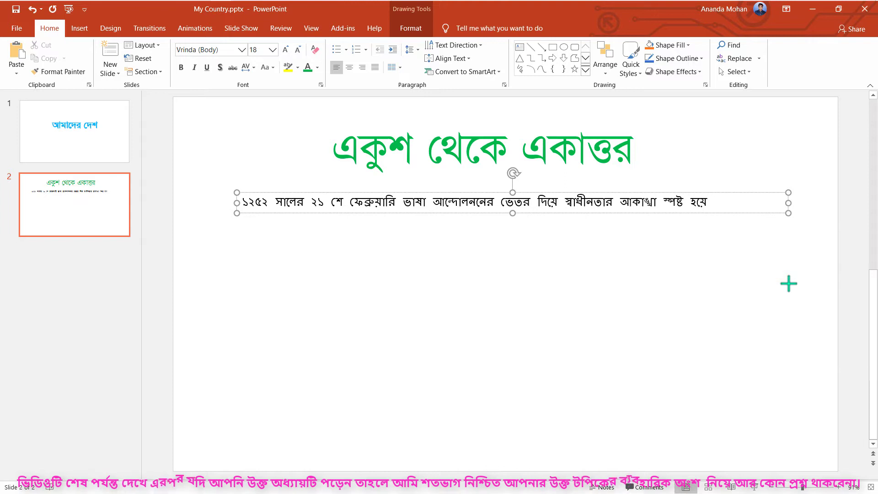
text(oth)
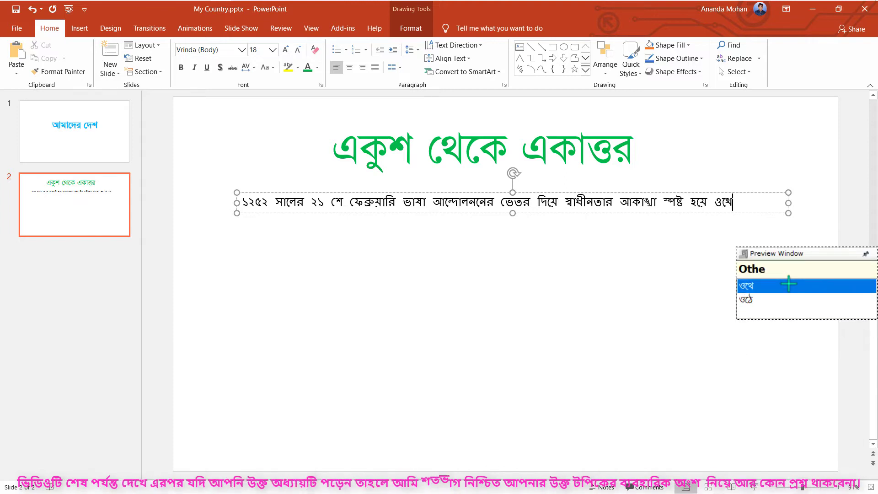
key(Down)
key(Return)
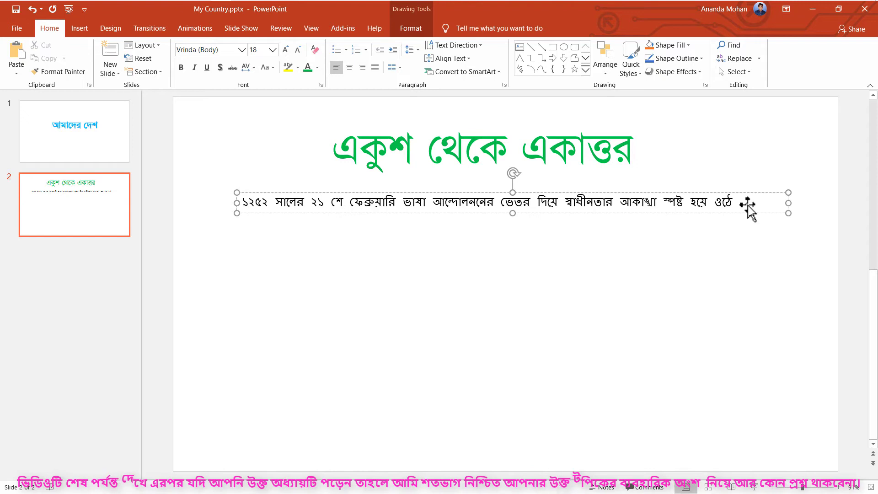
text(.)
Step: Duplicate the sentence text box with Ctrl+D
click(518, 249)
click(515, 208)
click(524, 212)
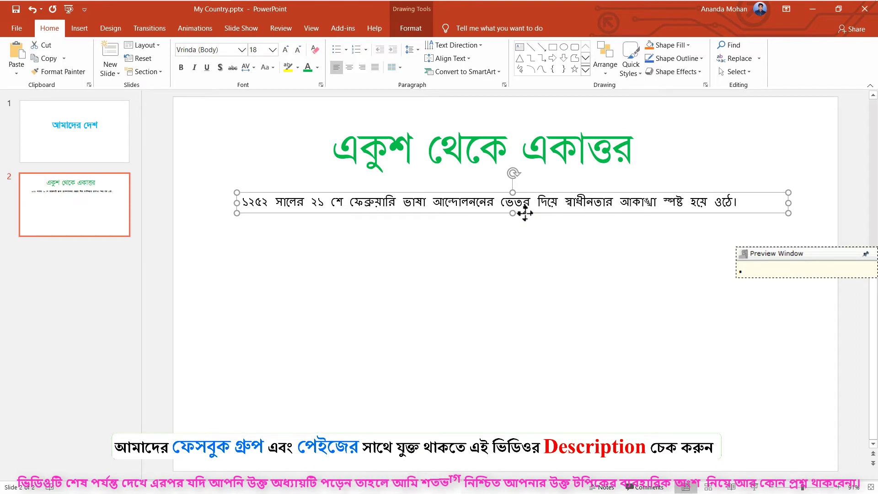
key(ctrl+d)
Step: Move the copy below and replace its text with the 26 March 1971 Independence Day sentence
drag(525, 212, 528, 233)
click(528, 230)
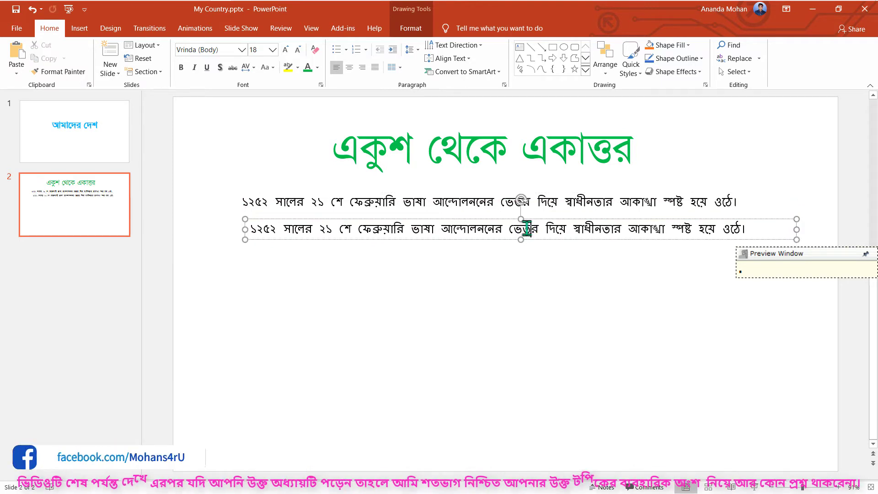
key(ctrl+a)
key(Delete)
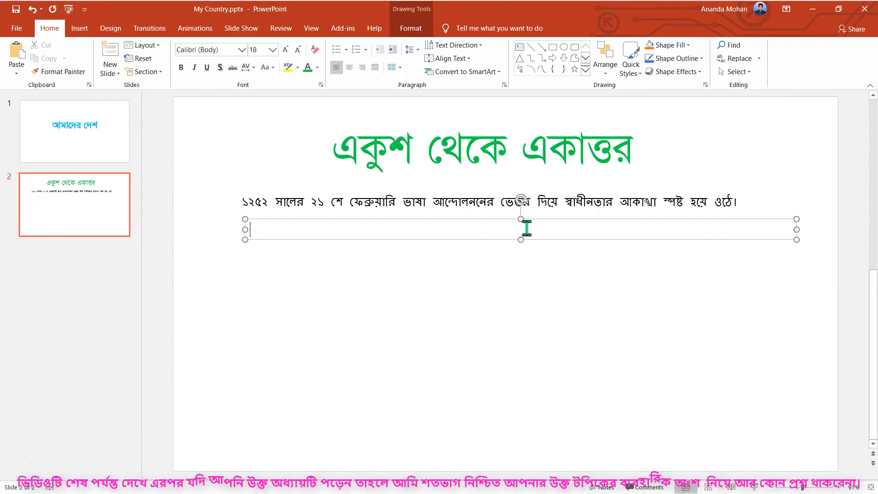
text(1971)
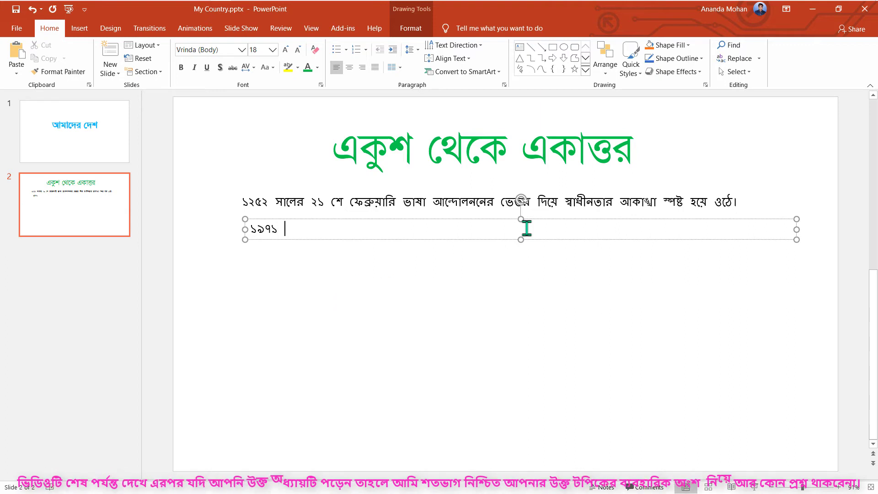
text( saler )
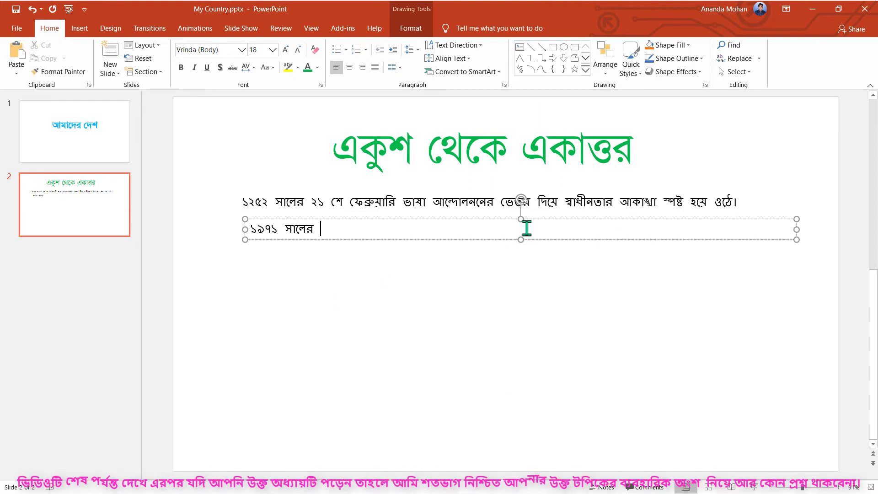
text(26she)
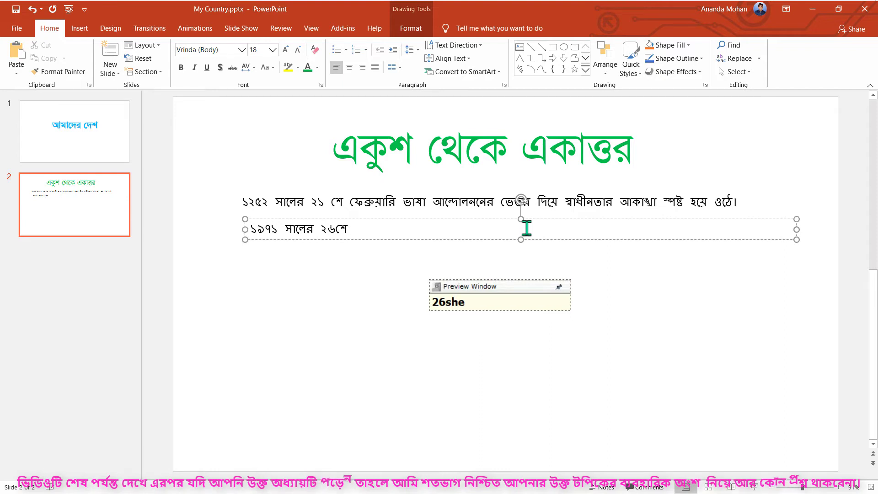
text( march amader swadhInota di)
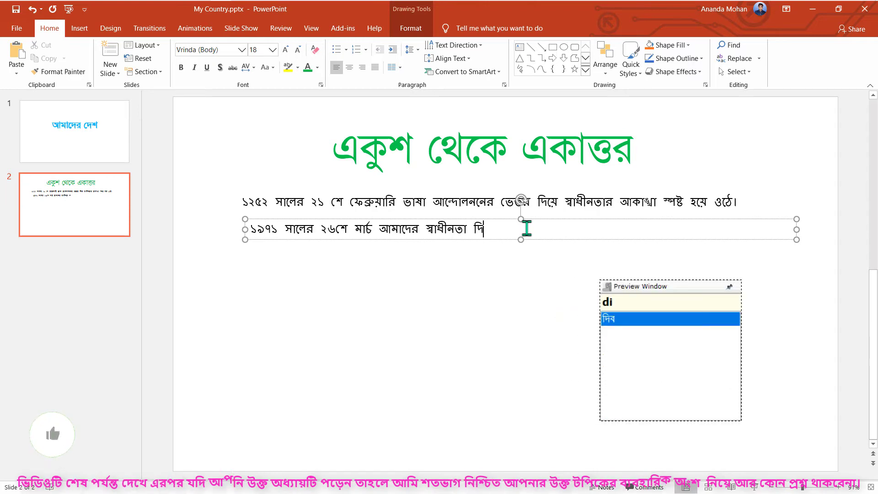
text(bs)
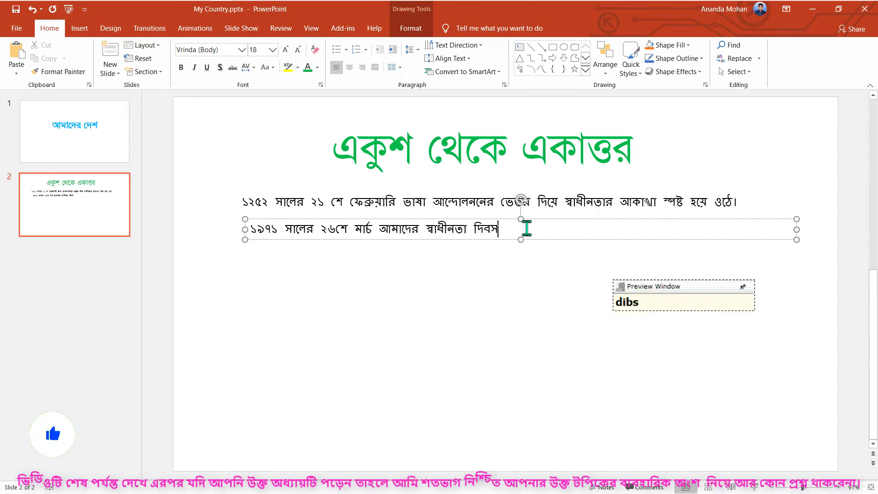
text(. e )
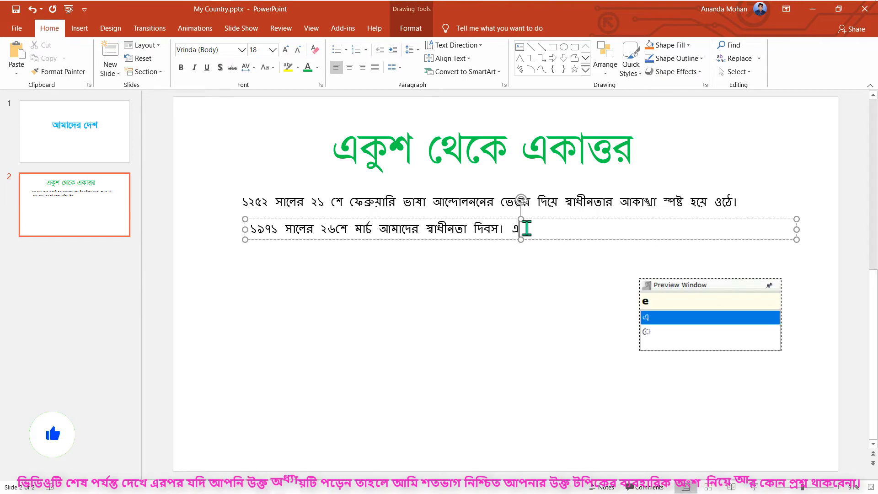
text(din theke mut)
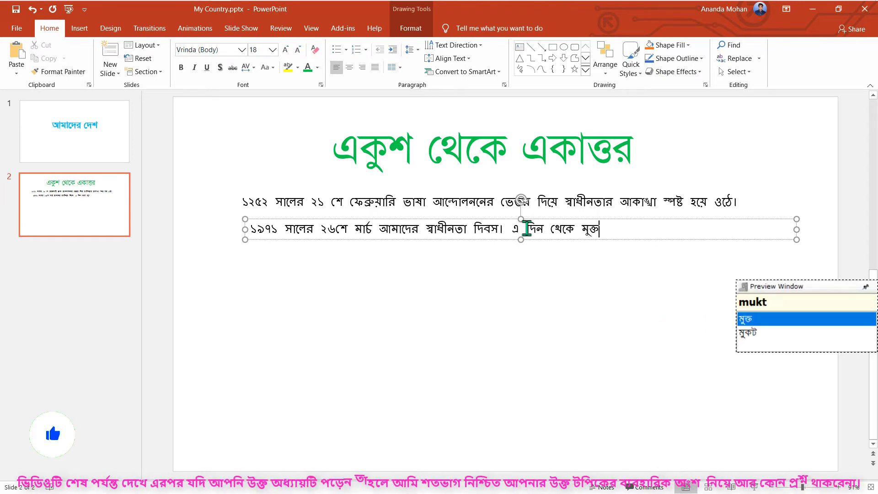
text(izuha )
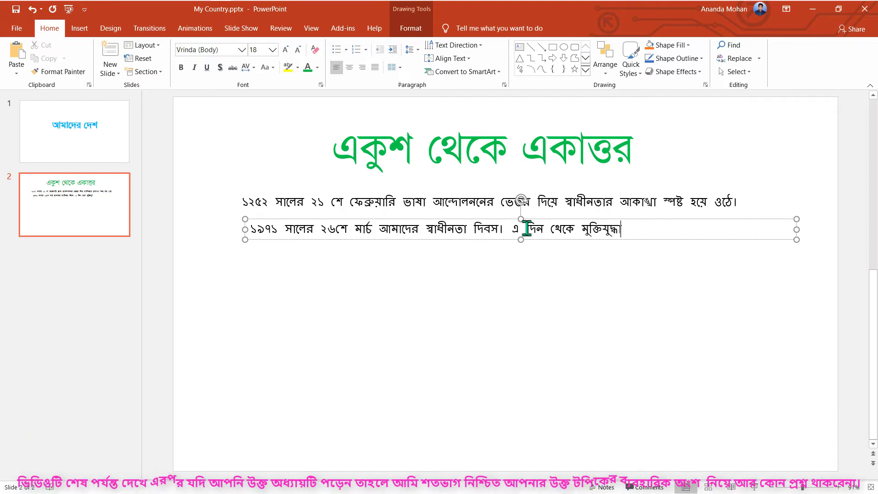
text(shuruhoy)
key(BackSpace)
text(.)
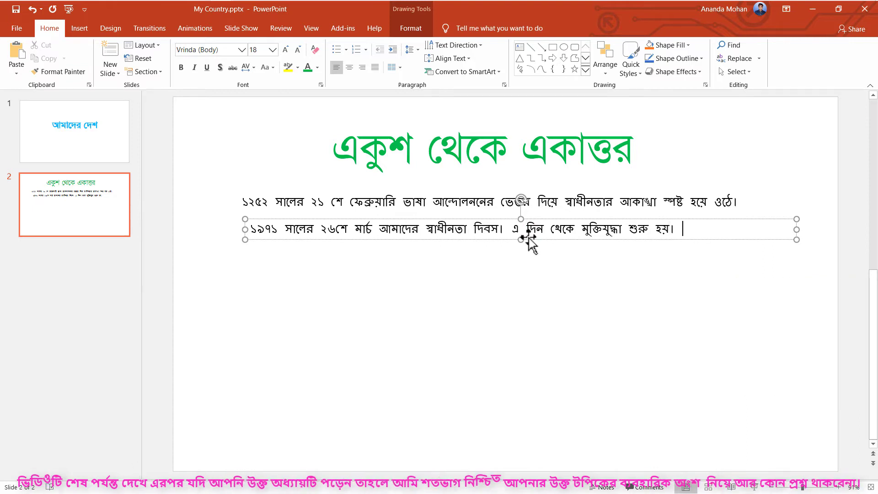
Step: Copy the 1971 text box just below itself and nudge both boxes left to align
click(521, 254)
click(488, 240)
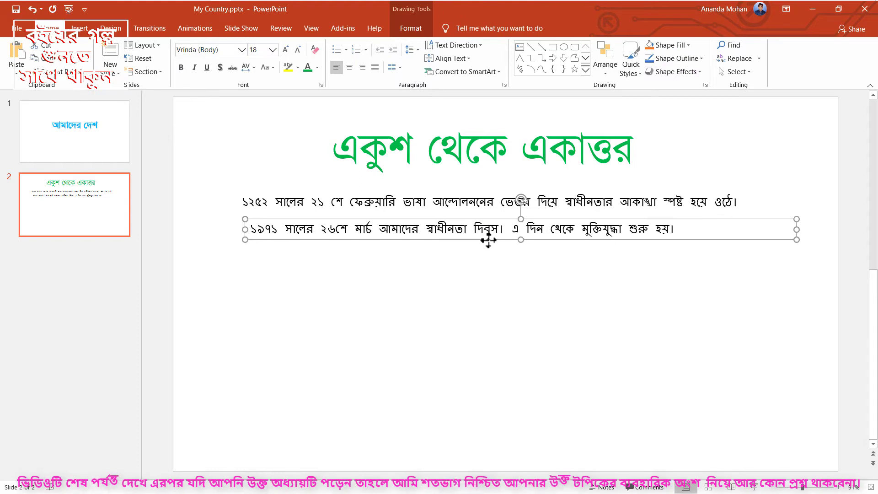
drag(488, 240, 489, 241)
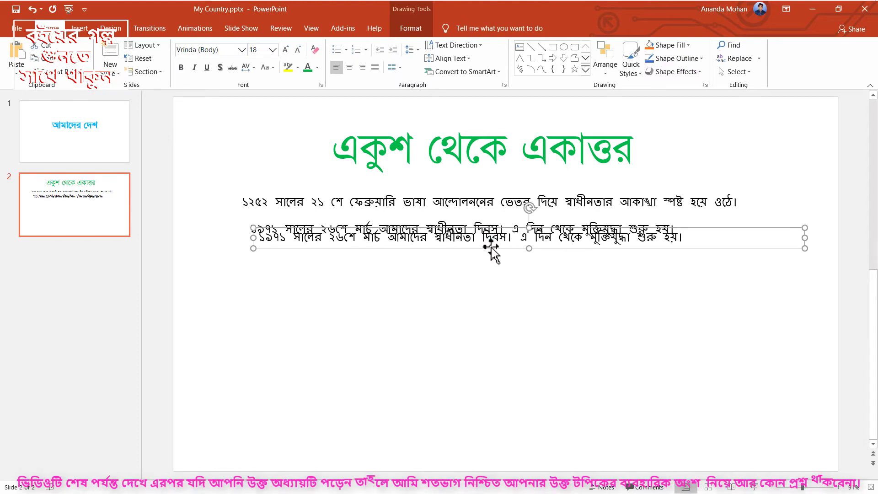
mouse_move(490, 249)
mouse_down()
mouse_move(483, 275)
mouse_move(464, 270)
mouse_up()
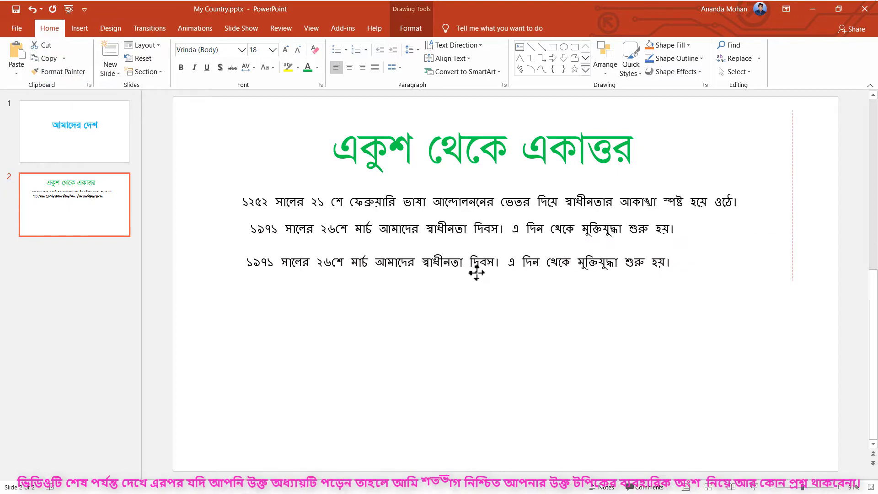
click(474, 234)
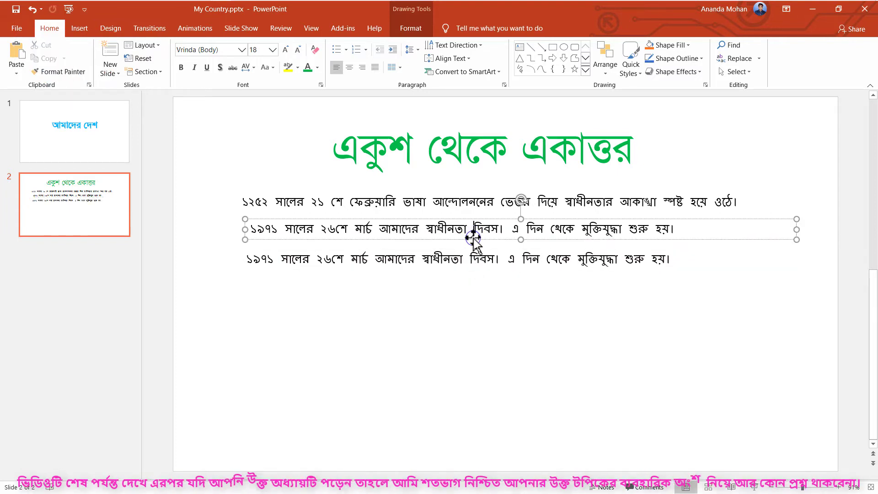
drag(473, 238, 464, 238)
click(434, 263)
drag(433, 267, 430, 268)
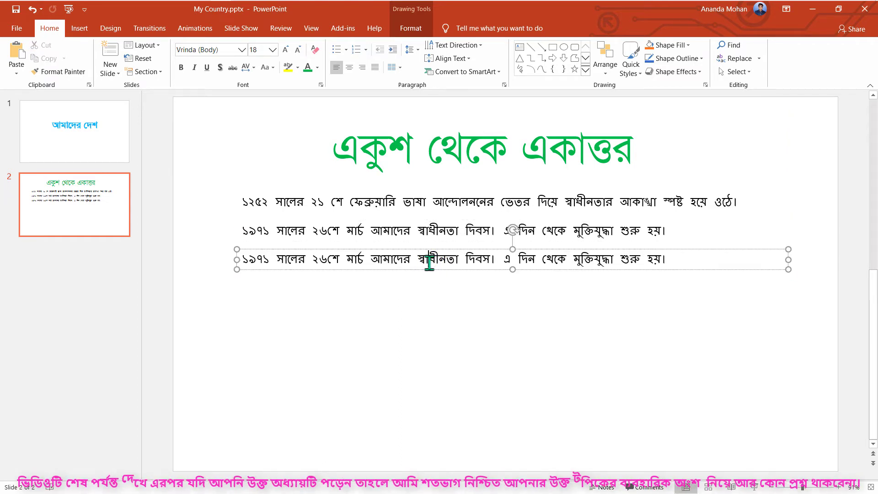
Step: Replace the copied text with the ১৯৭১ সালের ১৬ই ডিসেম্বর Victory Day paragraph
triple_click(429, 263)
key(Delete)
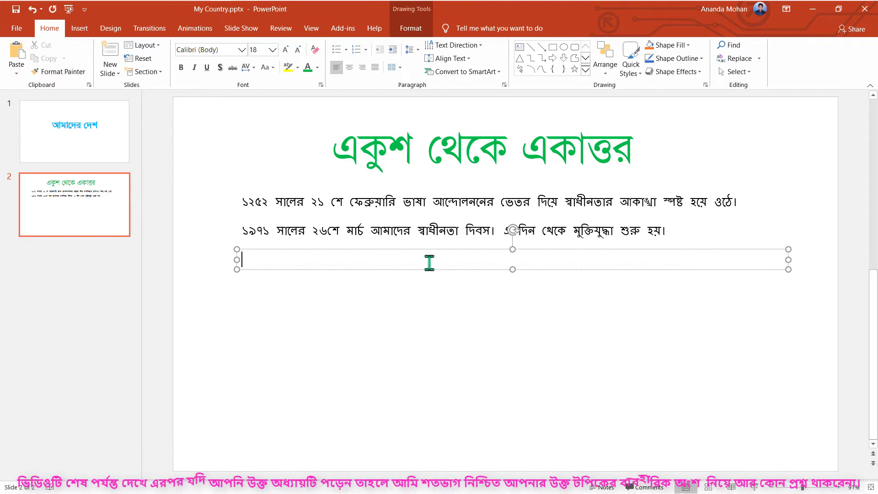
text(1971)
key(space)
text(saler)
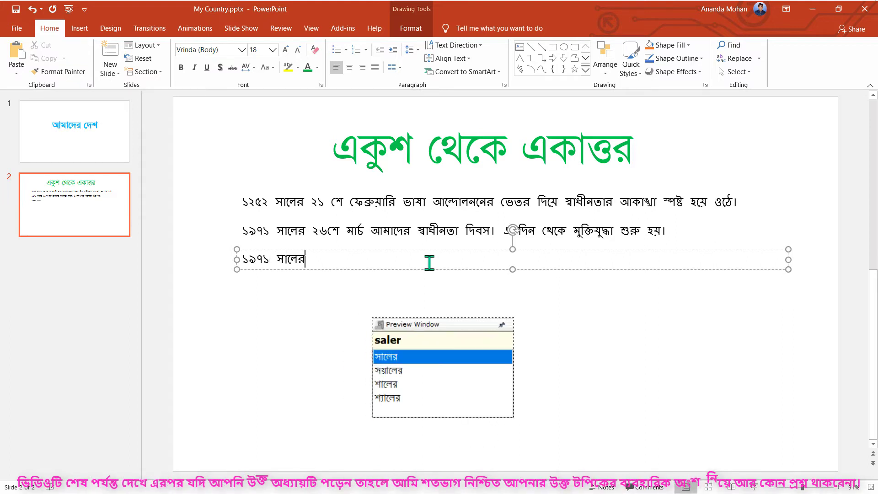
key(space)
text(16i)
key(space)
text(Dise)
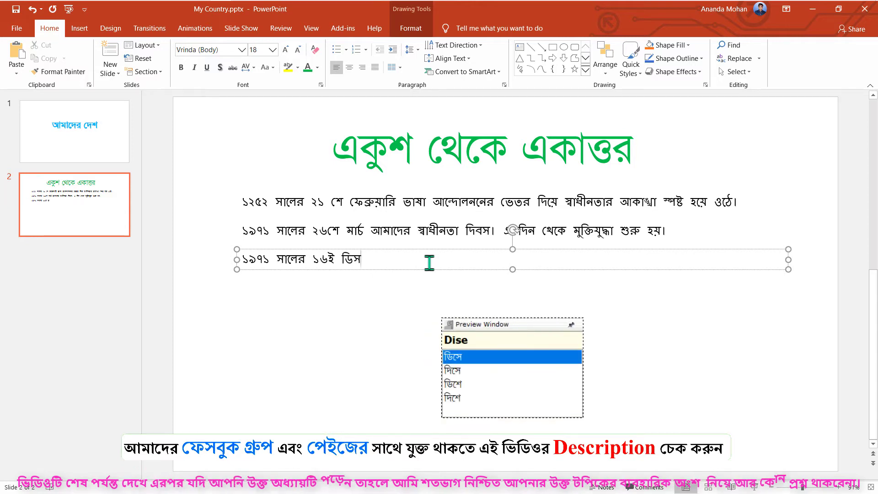
text(mowor)
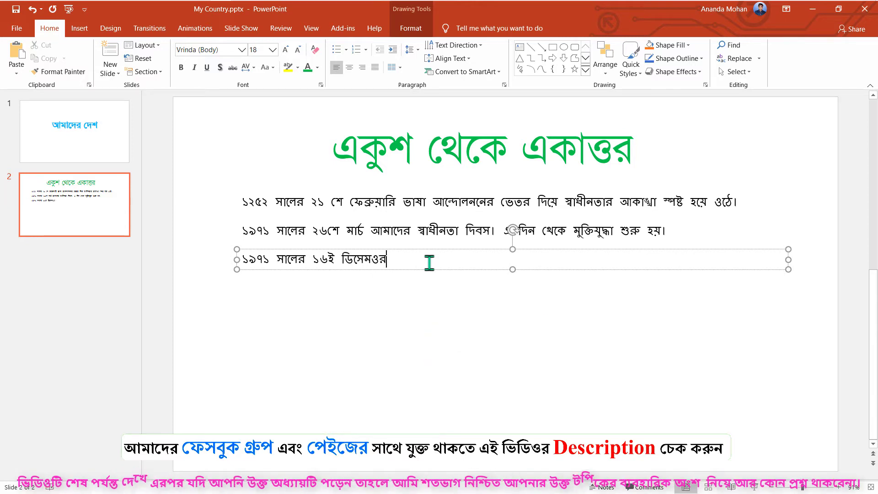
key(BackSpace)
key(BackSpace)
key(BackSpace)
key(BackSpace)
text(semw)
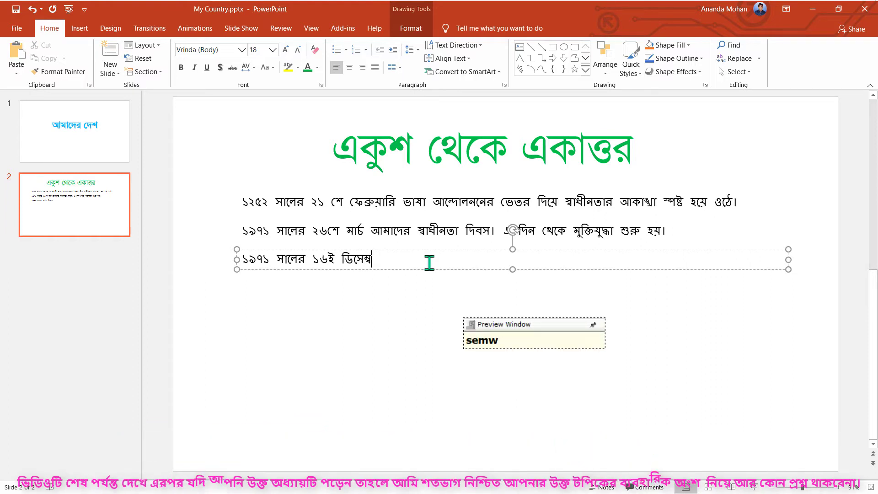
text( amader bijoy d)
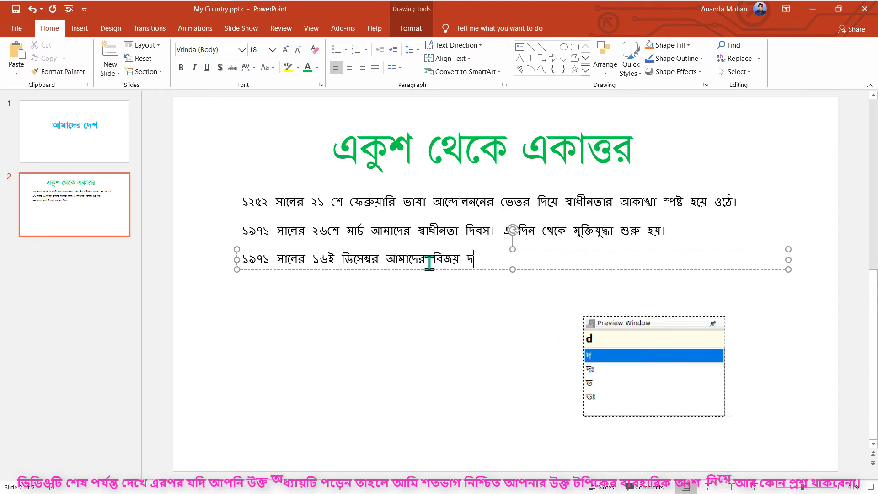
text(ibs.)
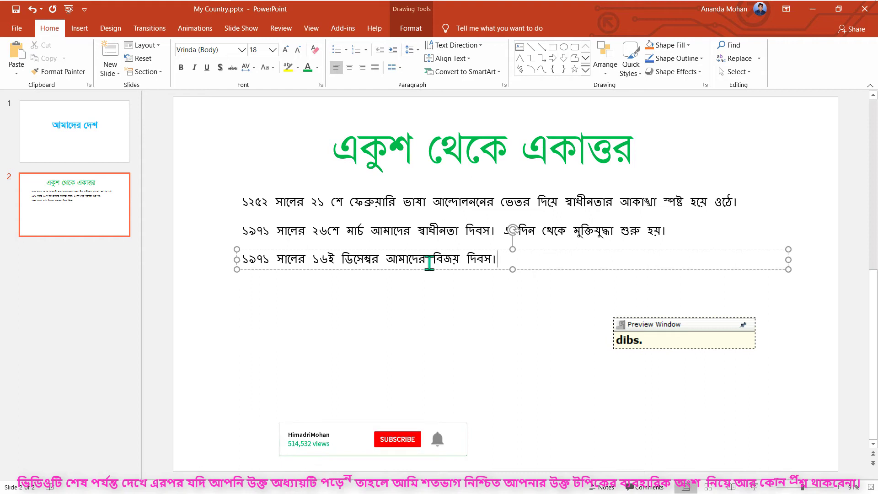
text(e)
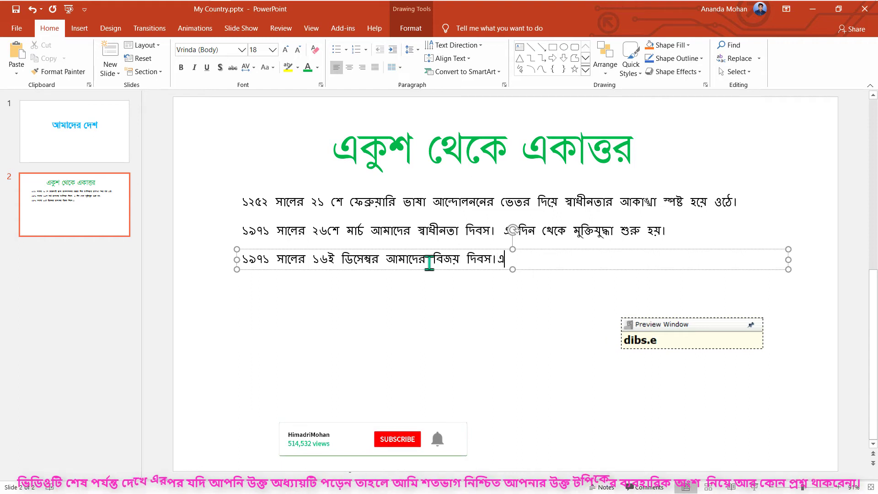
text( din s)
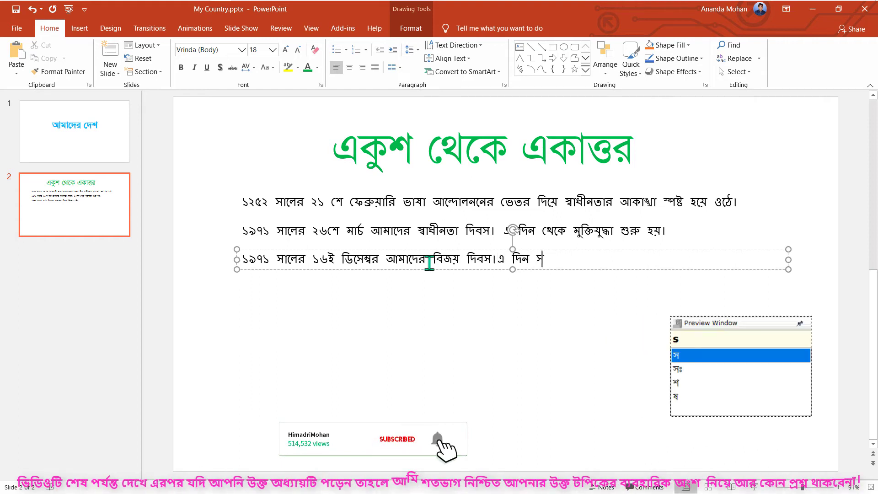
text(oshostr muk)
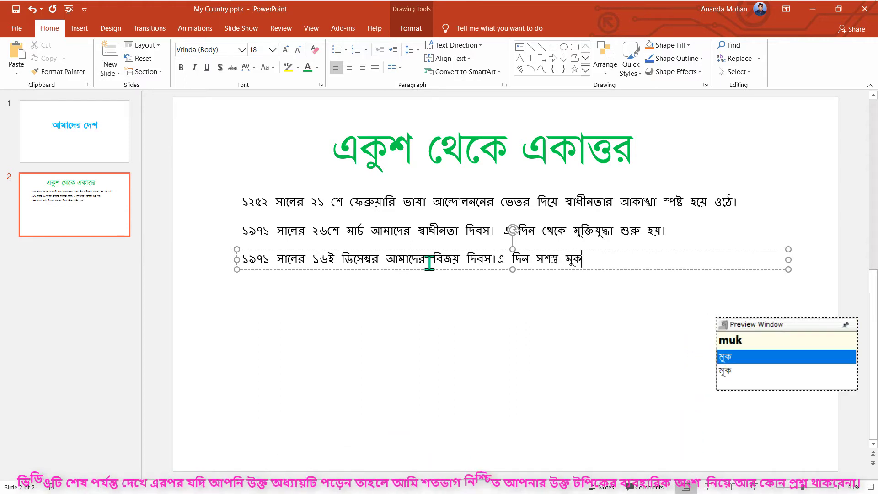
text(tizu)
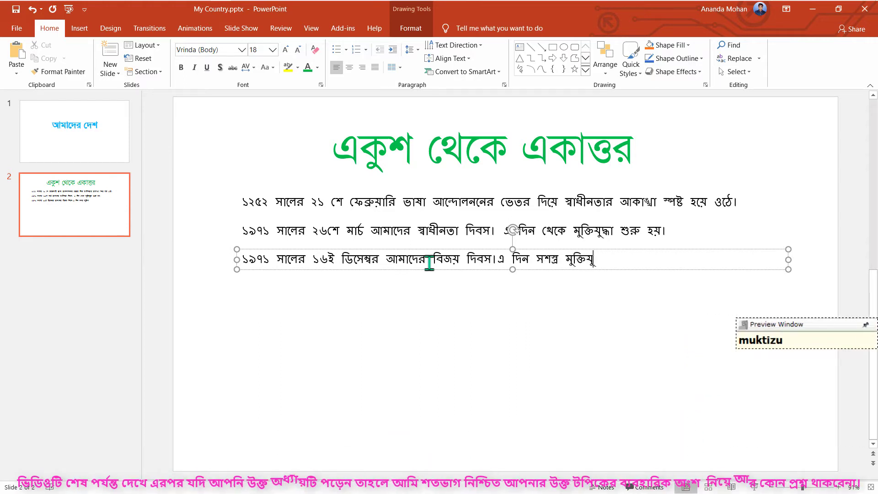
text( bijoy lav)
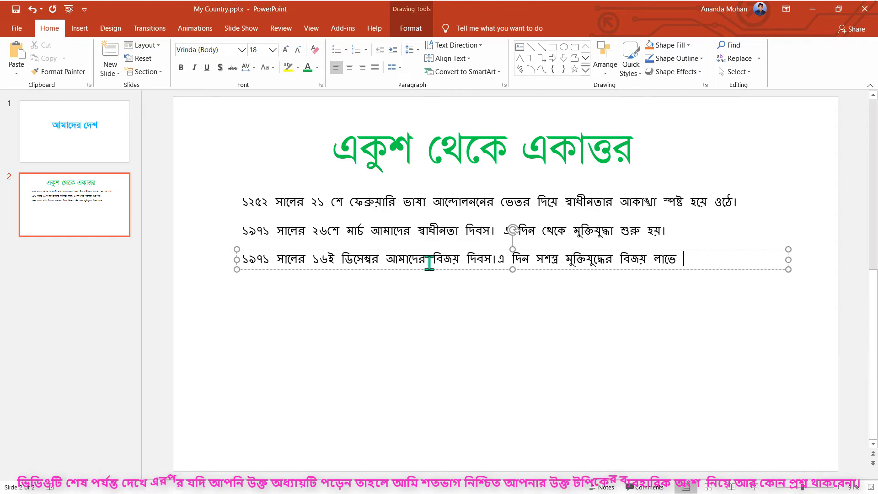
text( r vetror)
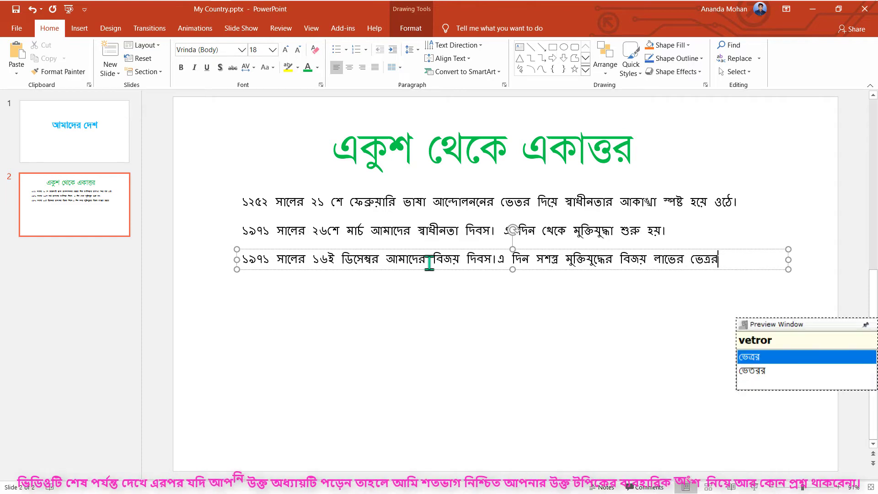
key(Escape)
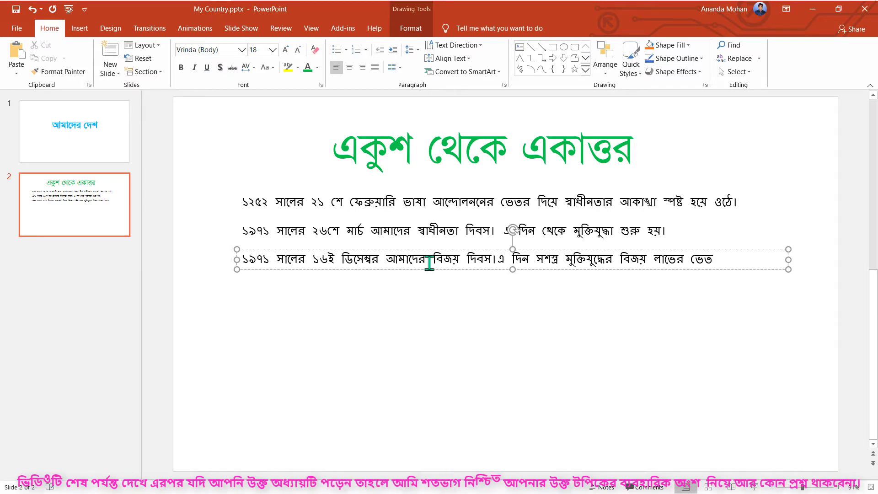
text(r d)
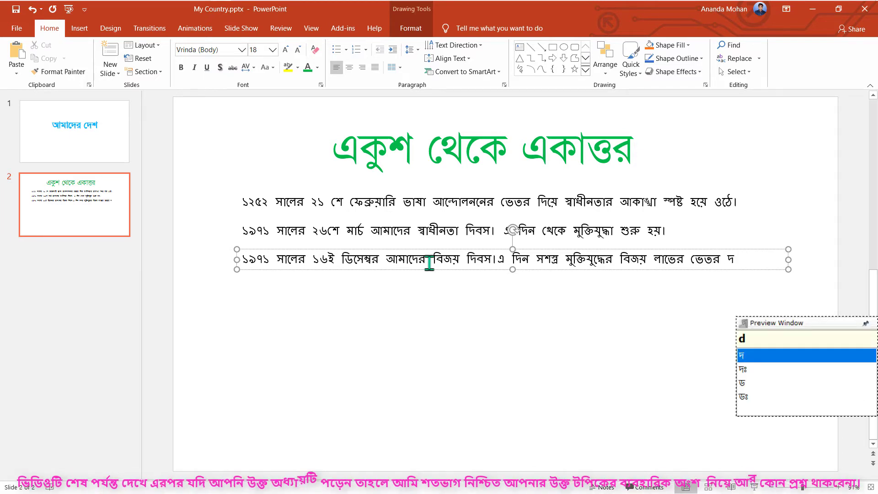
text(iye )
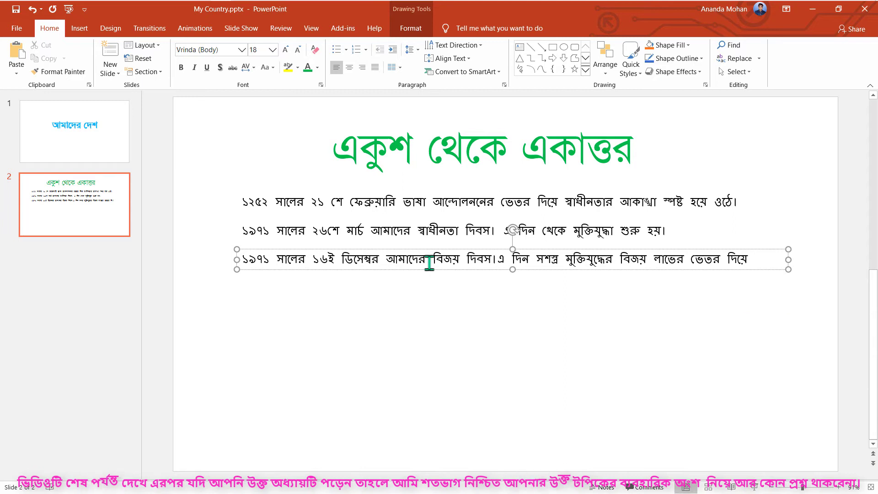
text(am)
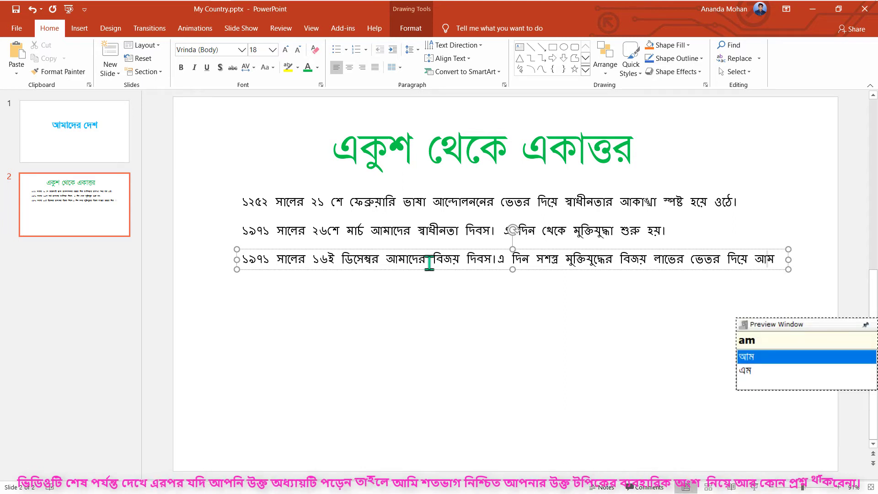
text(ader swadhInota )
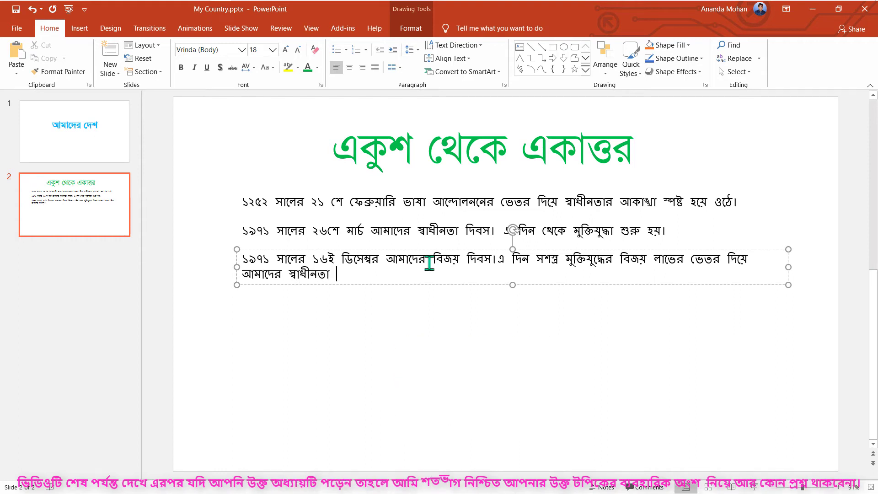
text(orrjit h)
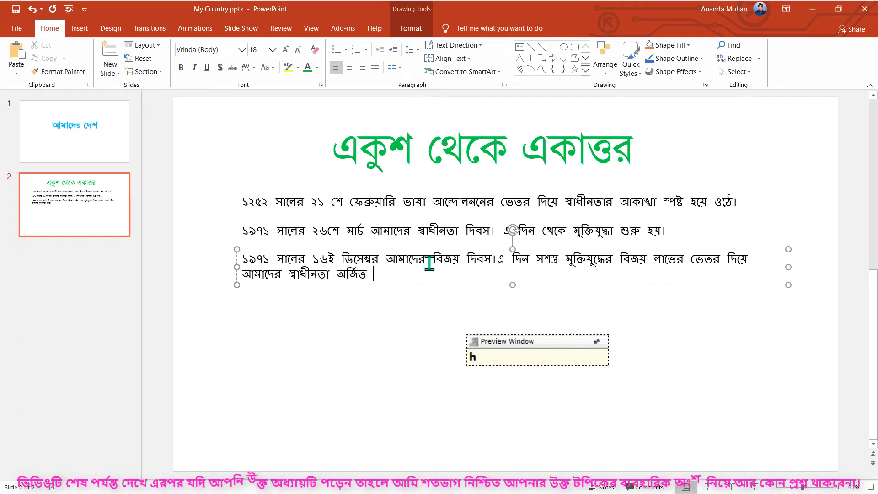
text(oy.)
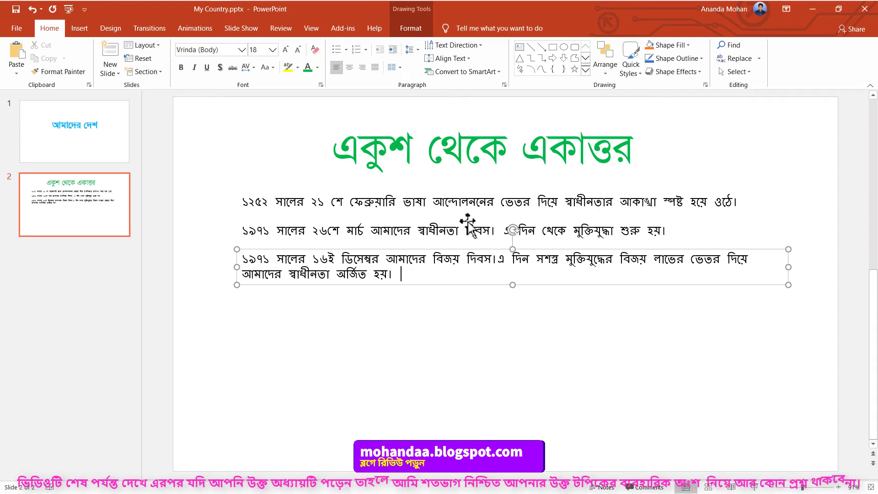
Step: Set all three paragraph boxes to SutonnyOMJ at size 28
shift+click(418, 202)
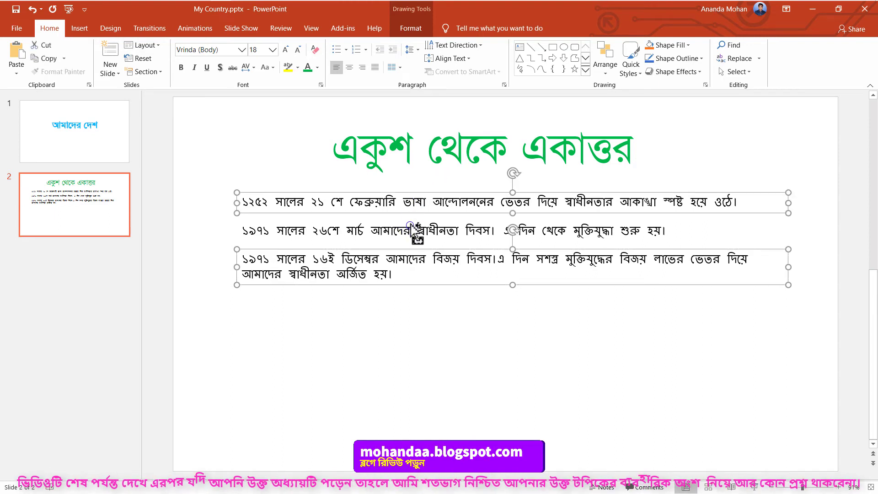
shift+click(410, 228)
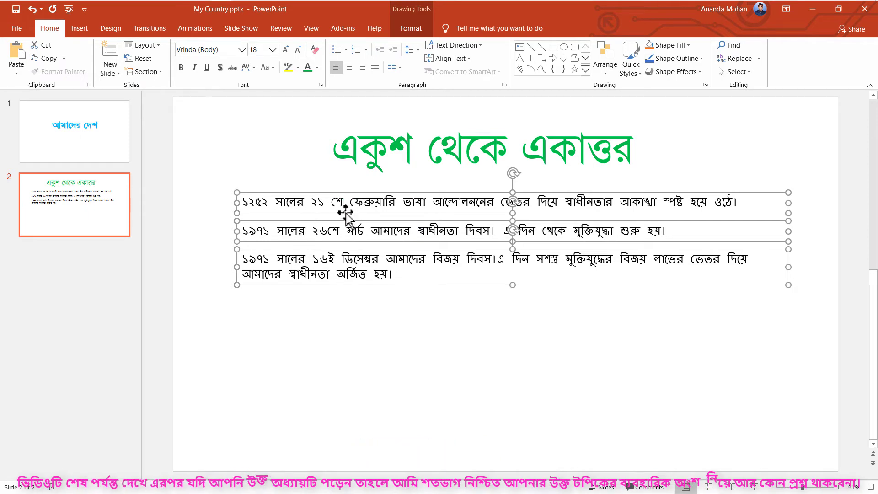
click(241, 49)
click(201, 118)
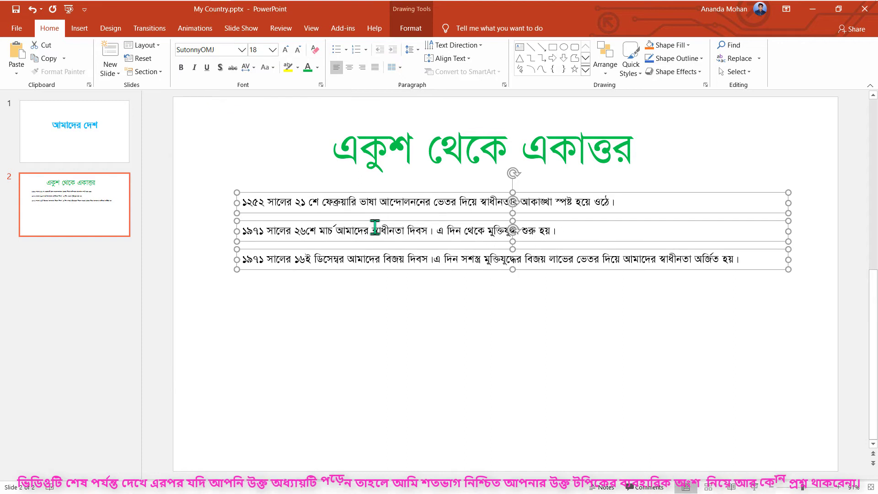
click(272, 49)
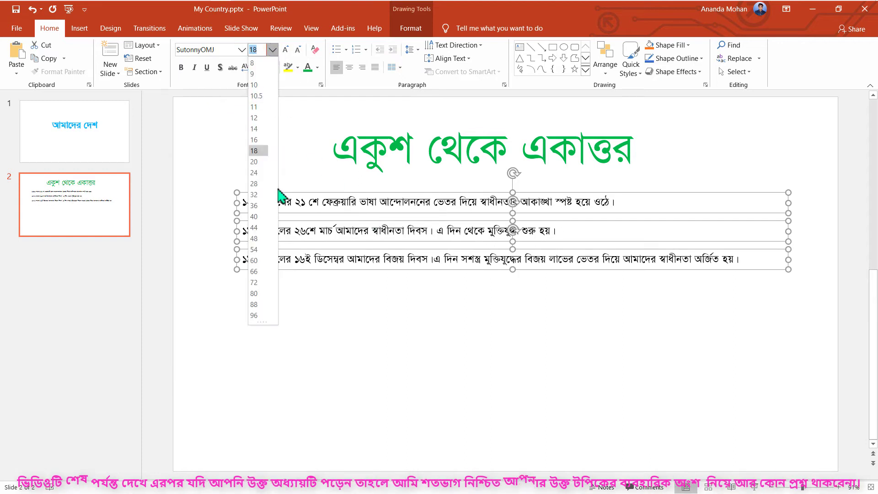
click(253, 184)
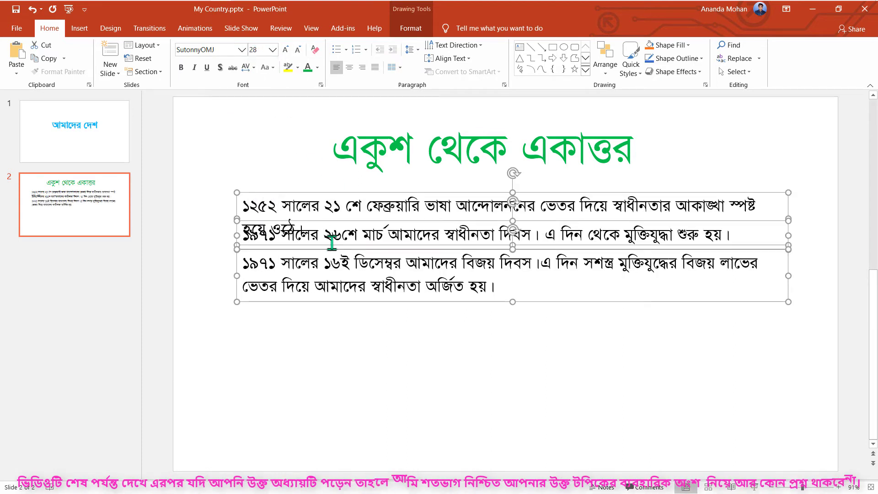
Step: Move the December 1971 paragraph box lower on the slide
click(383, 316)
click(384, 286)
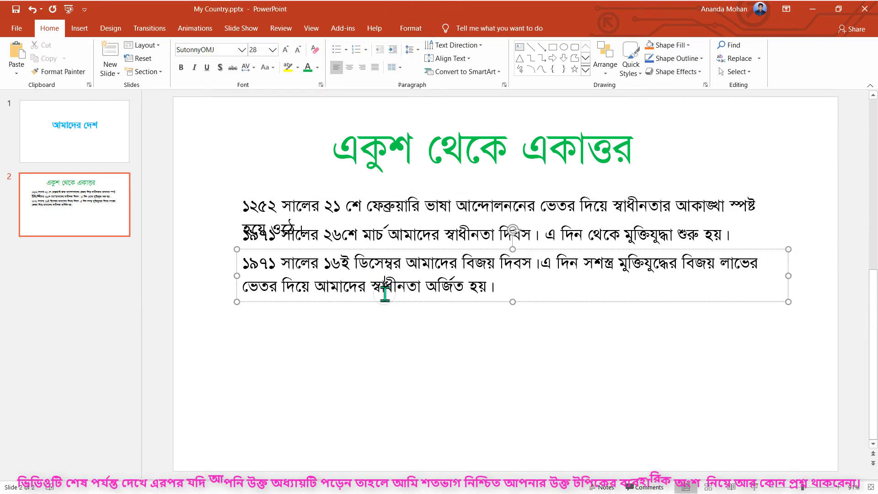
drag(384, 298, 384, 340)
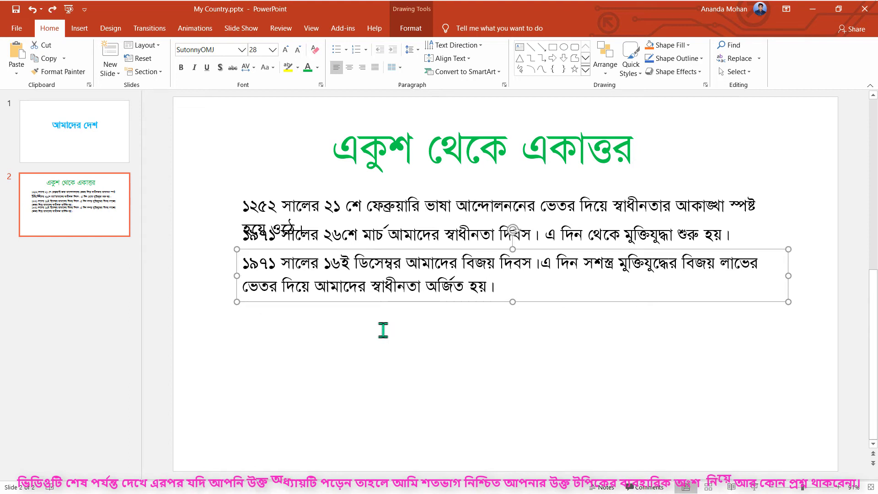
key(ctrl+z)
drag(384, 306, 383, 373)
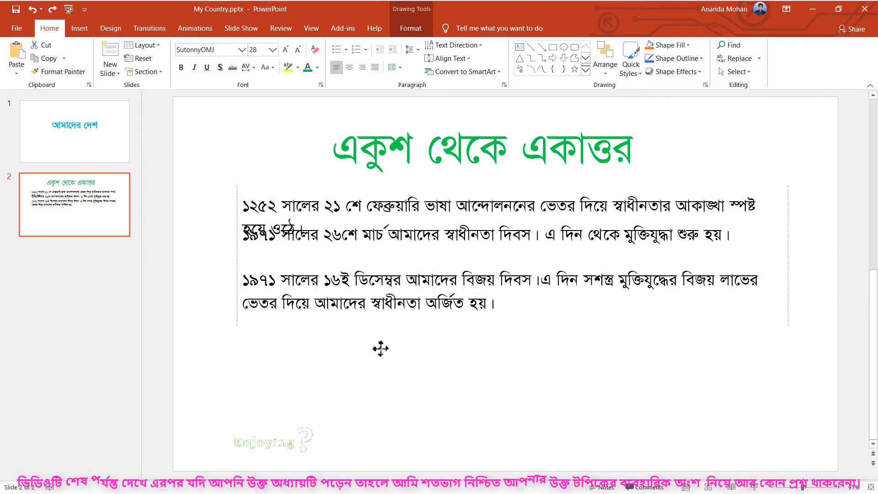
click(375, 248)
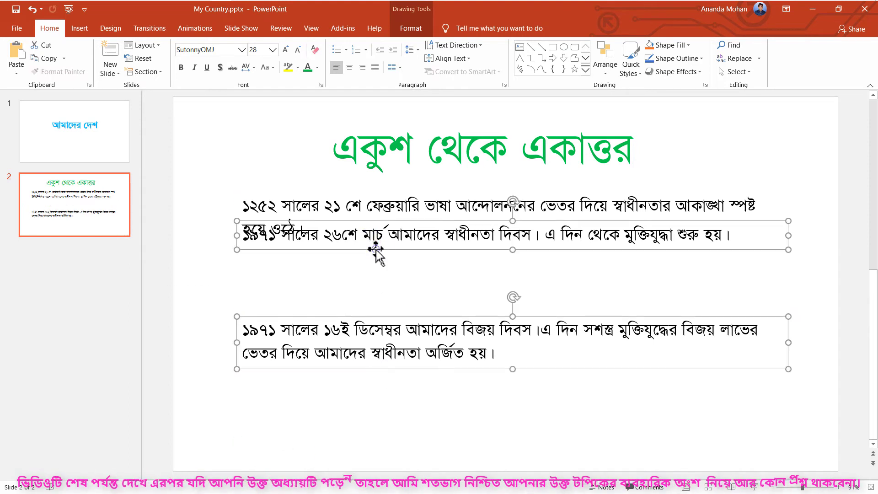
Step: Nudge the December 1971 paragraph up so the three paragraphs are evenly spaced
click(378, 361)
click(380, 375)
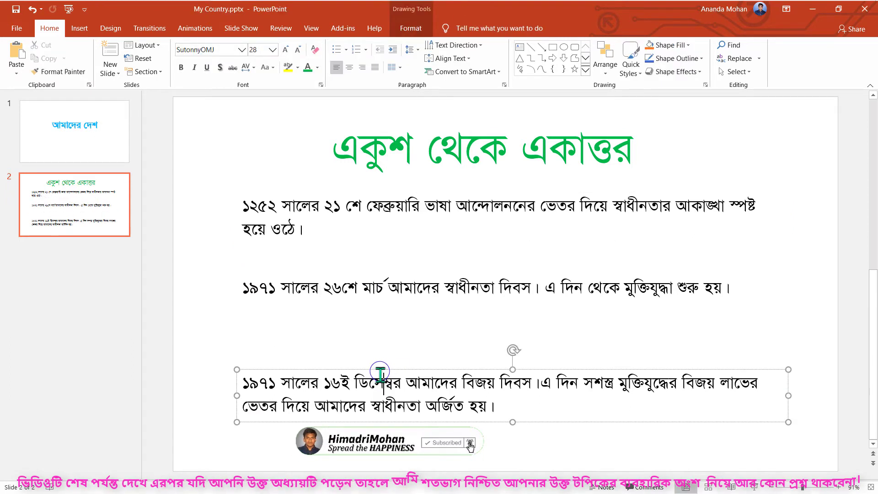
drag(396, 368, 395, 335)
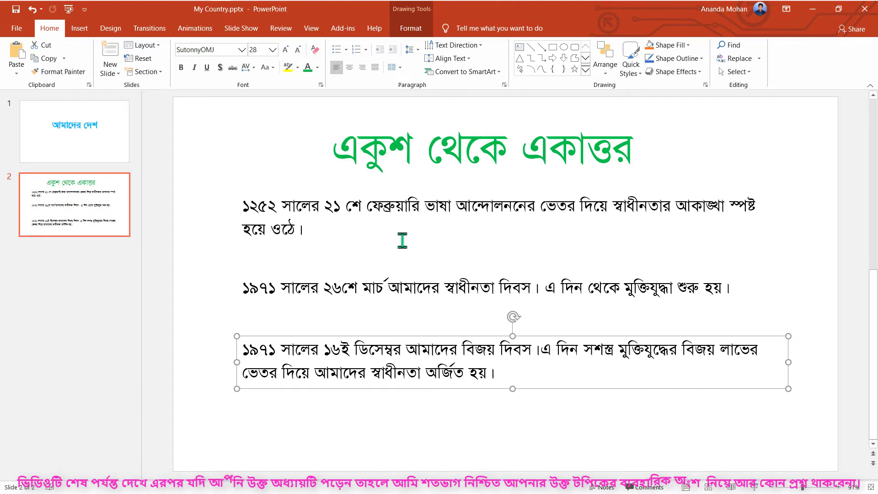
shift+click(318, 227)
shift+click(310, 295)
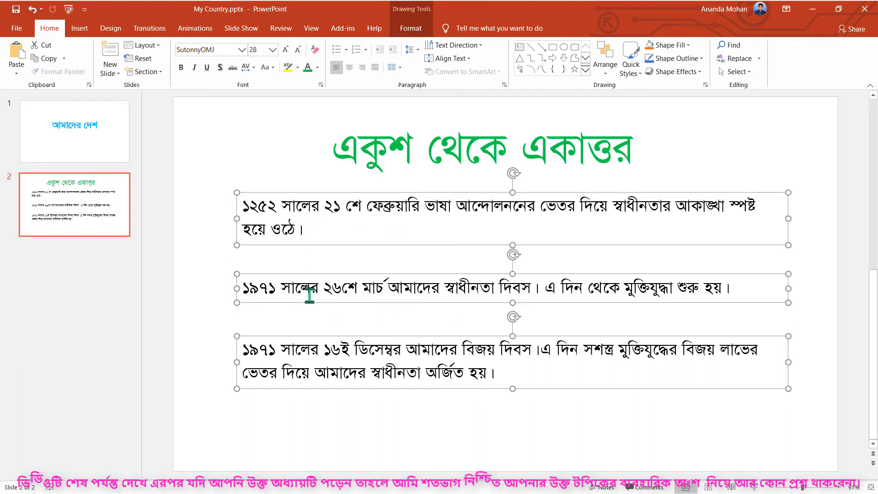
click(201, 167)
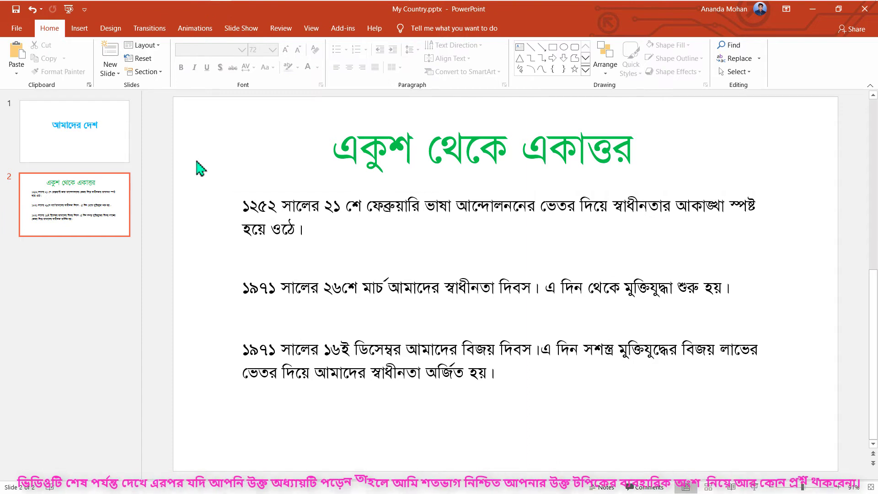
Step: Add a new slide titled ধন্যবাদ in SutonnyOMJ at size 96
click(111, 52)
click(368, 154)
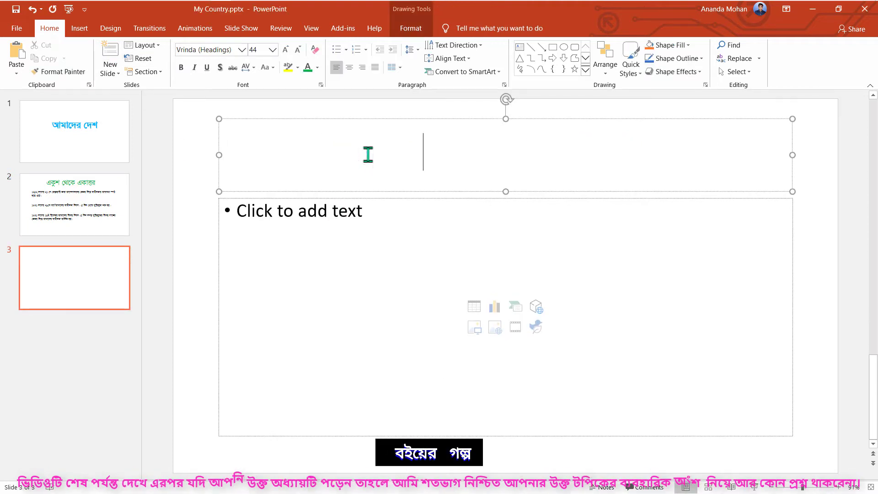
text(dhonZbad)
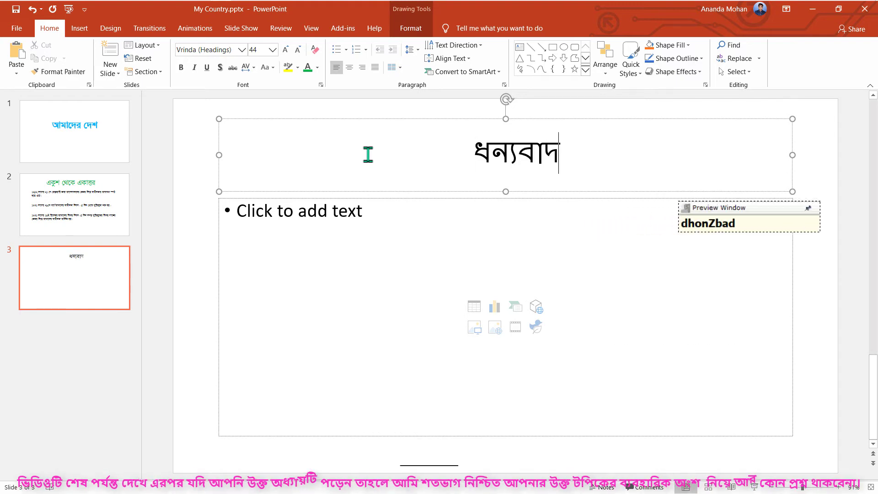
key(ctrl+a)
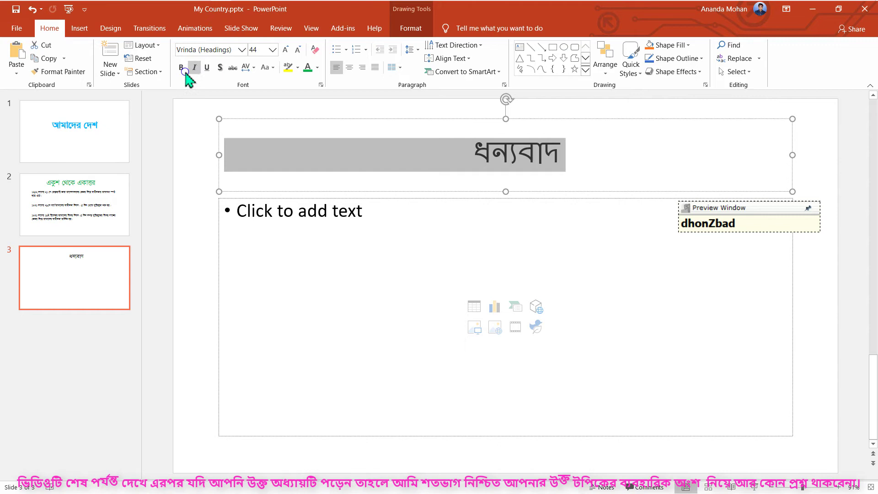
click(241, 50)
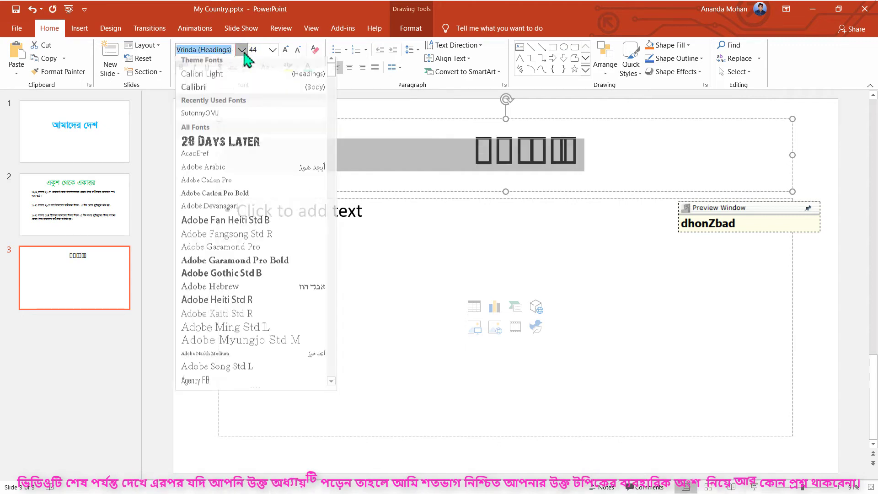
click(218, 117)
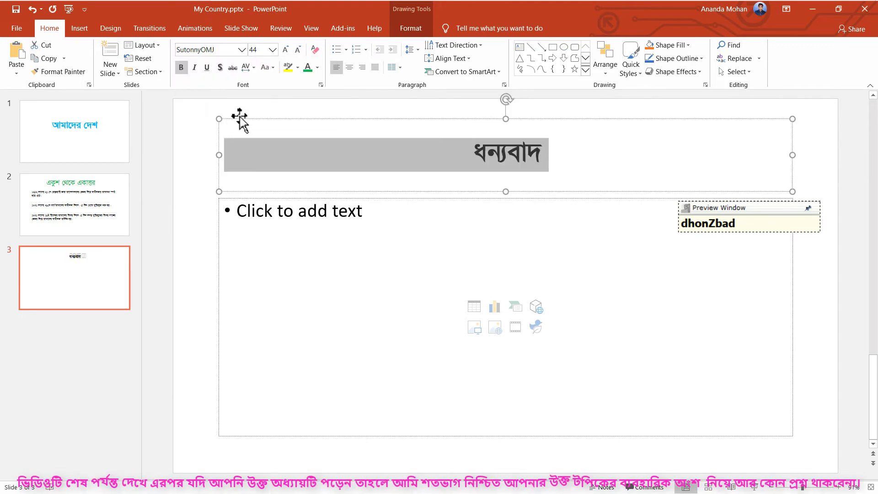
click(273, 50)
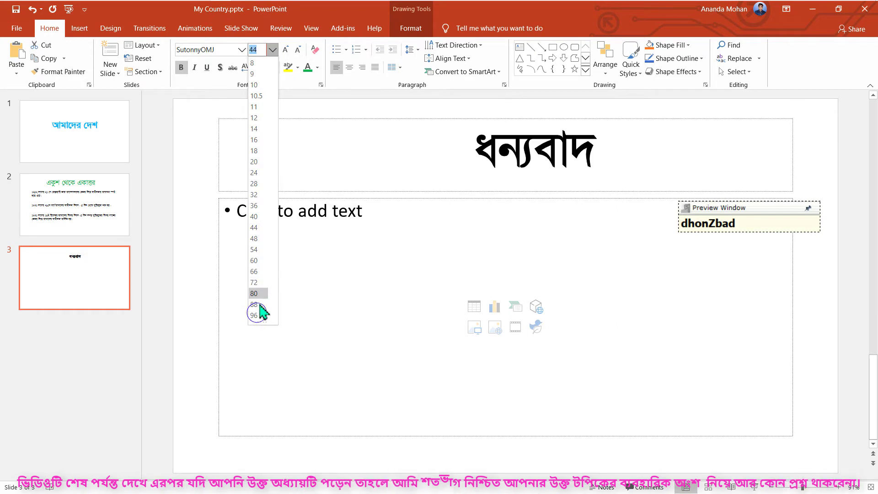
click(254, 315)
Step: Delete the new slide's empty content placeholder
click(359, 201)
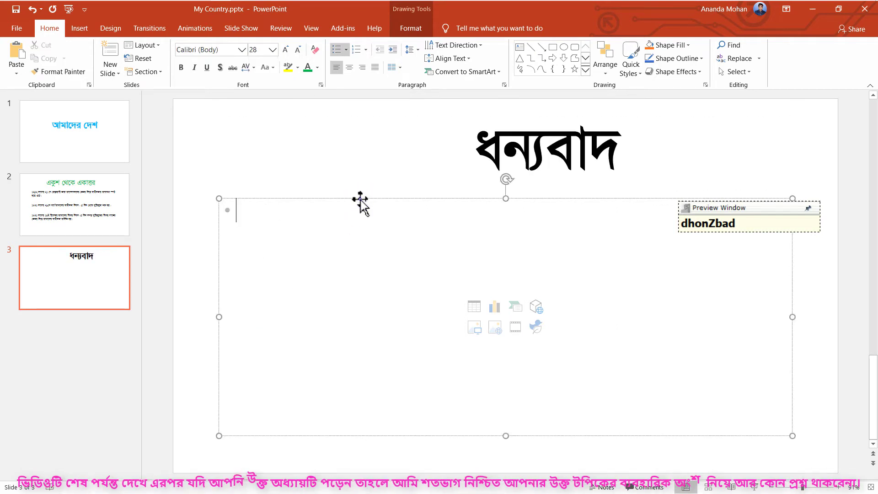
click(359, 199)
key(Delete)
Step: Move the ধন্যবাদ title box to the middle of slide 3
click(414, 187)
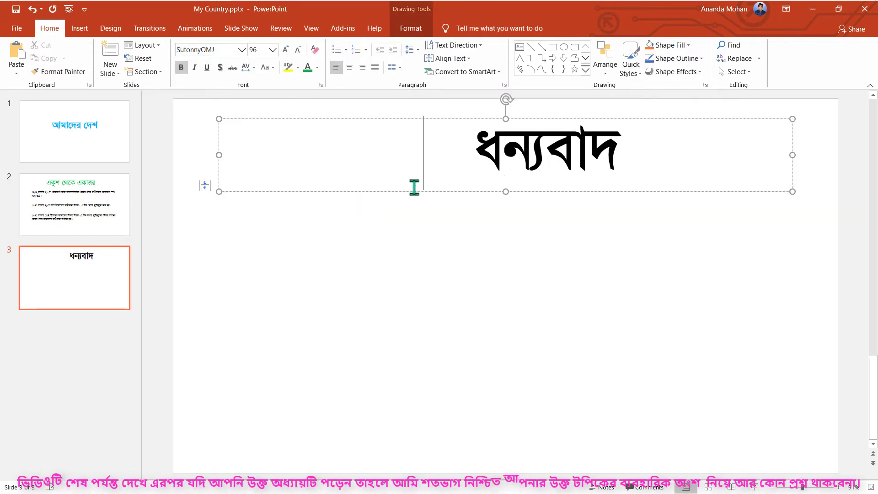
drag(417, 280, 409, 347)
key(BackSpace)
key(BackSpace)
key(BackSpace)
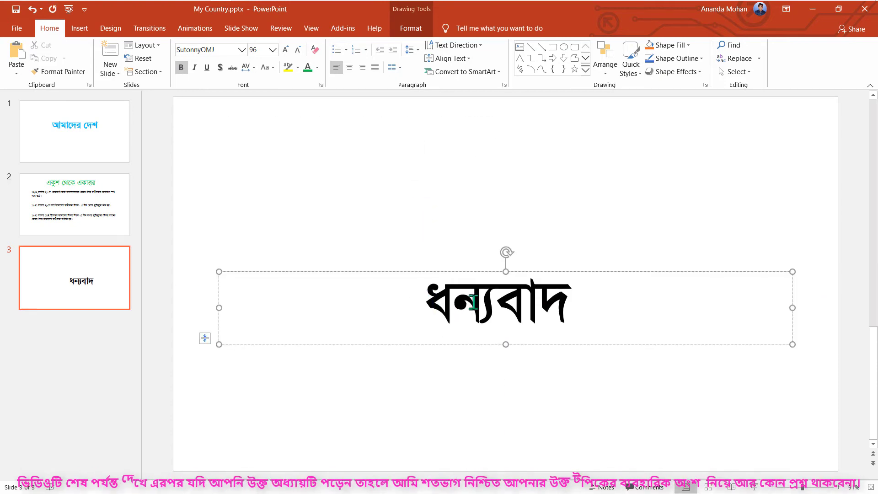
drag(482, 270, 486, 259)
Step: Colour the ধন্যবাদ title text orange
key(ctrl+a)
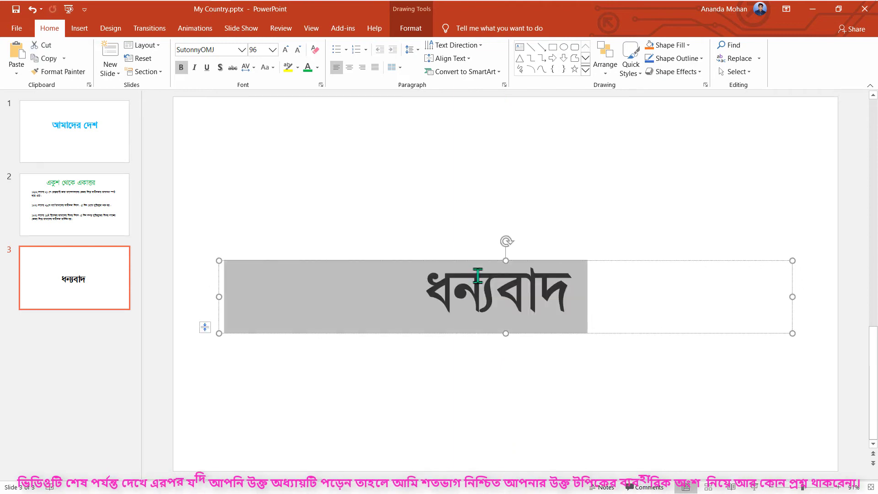
click(410, 29)
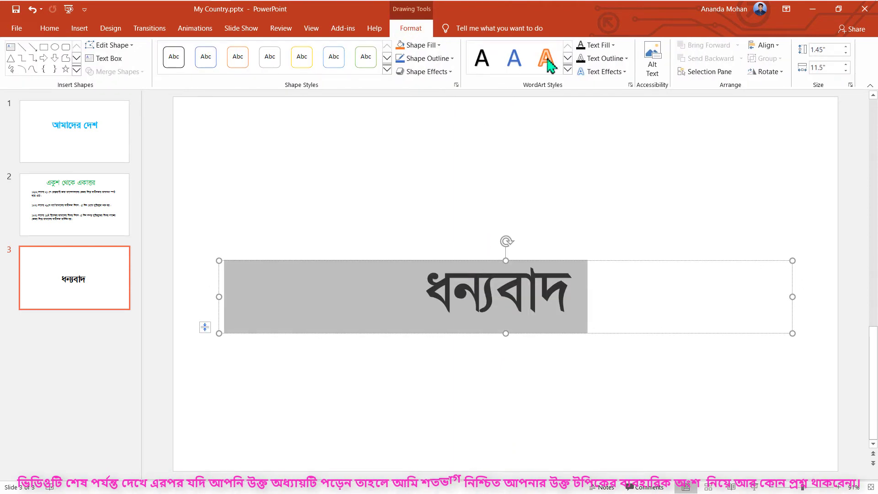
click(613, 45)
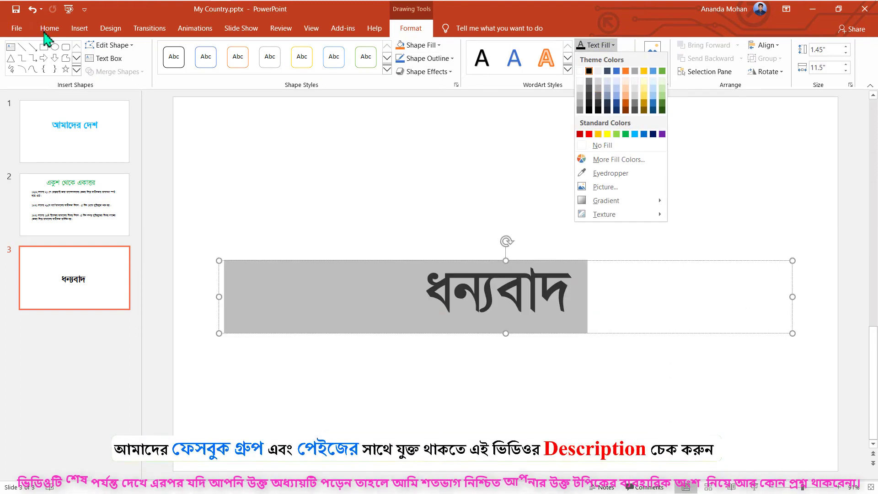
click(50, 29)
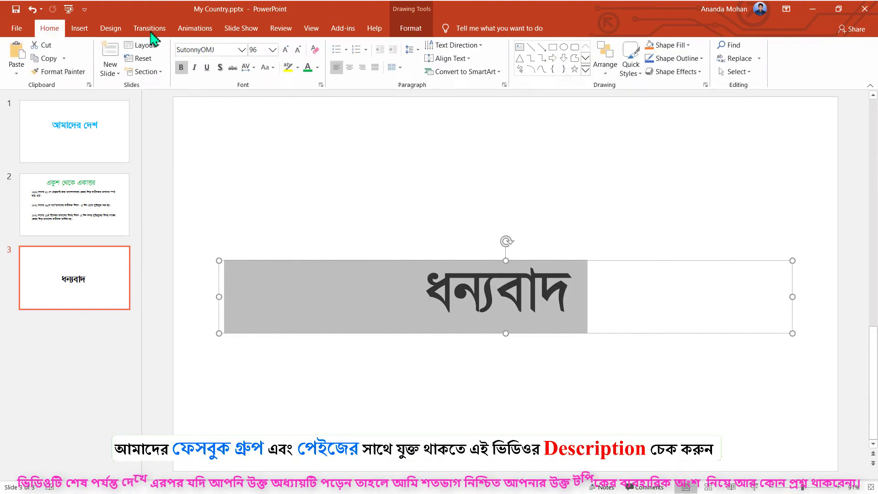
click(316, 67)
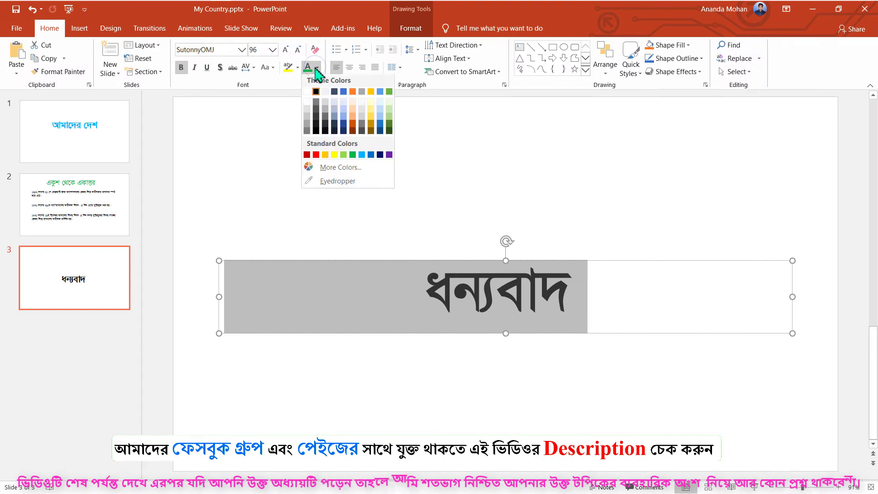
click(352, 125)
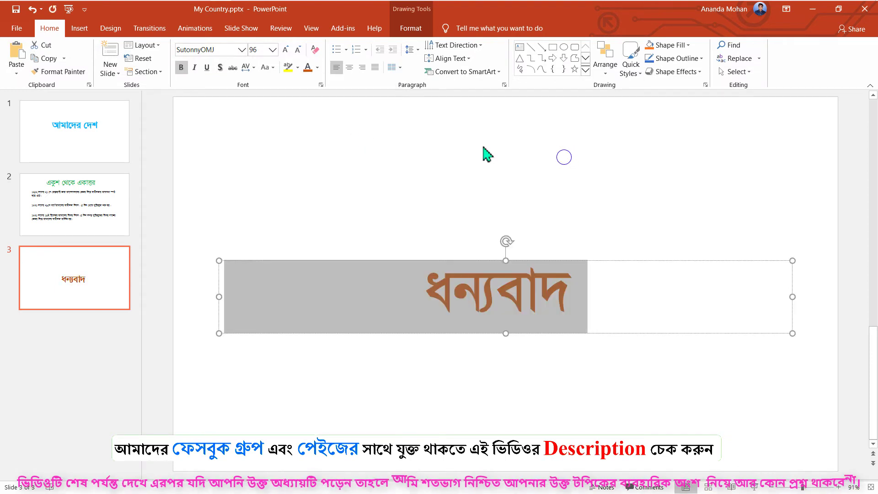
click(564, 158)
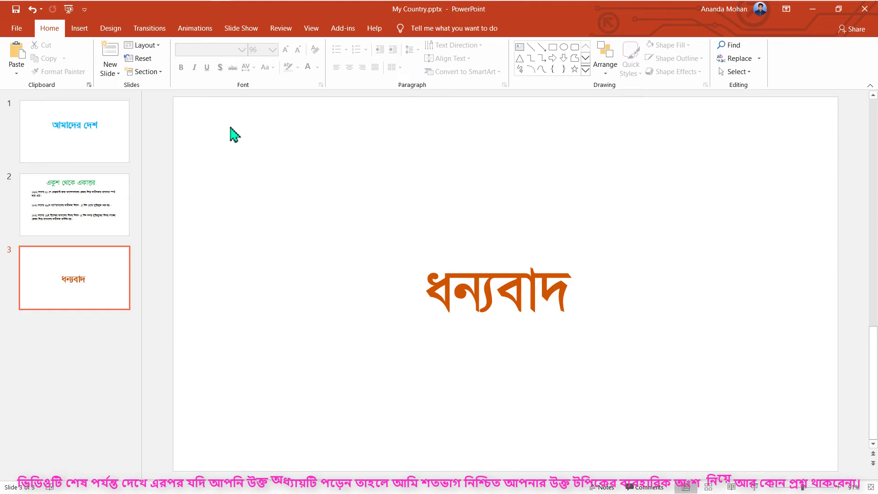
click(19, 14)
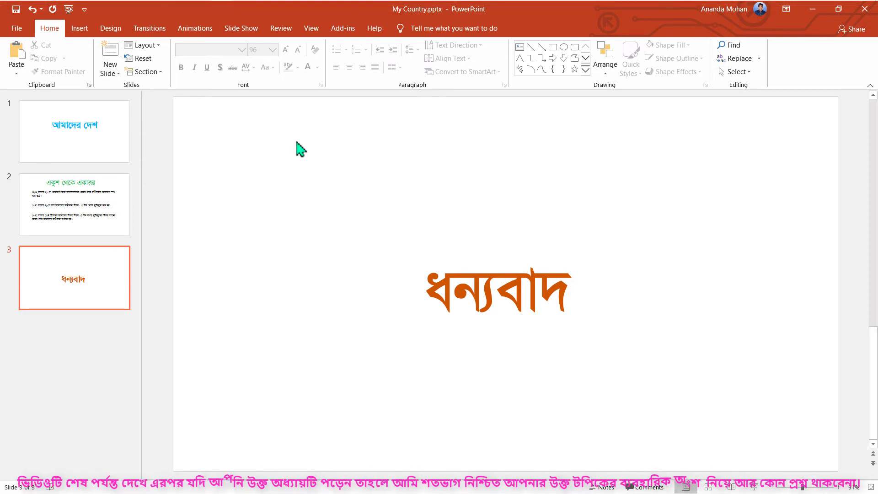
click(110, 132)
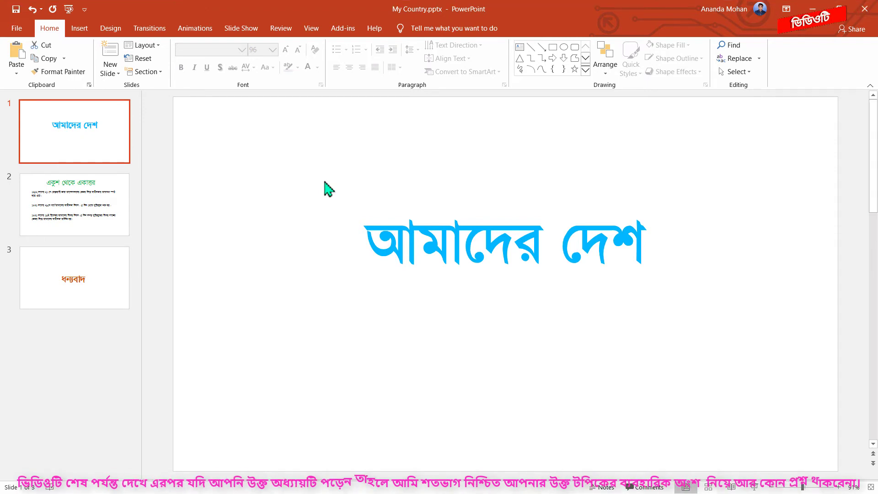
key(F5)
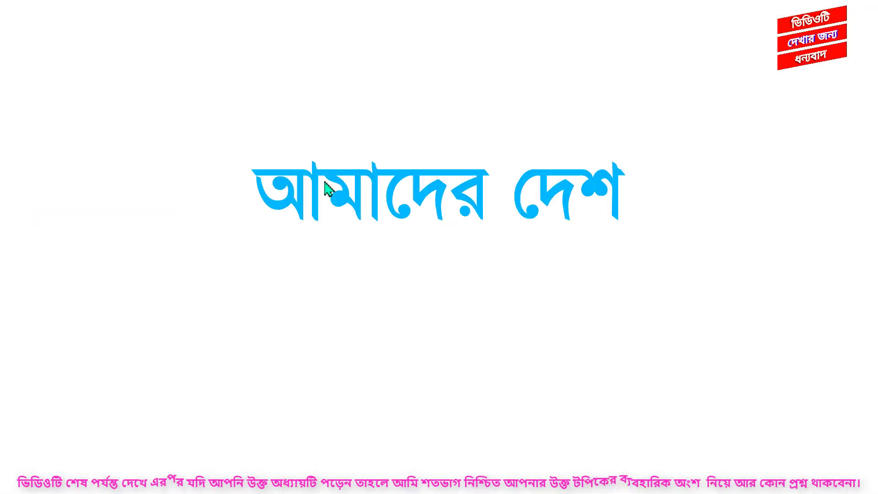
click(324, 182)
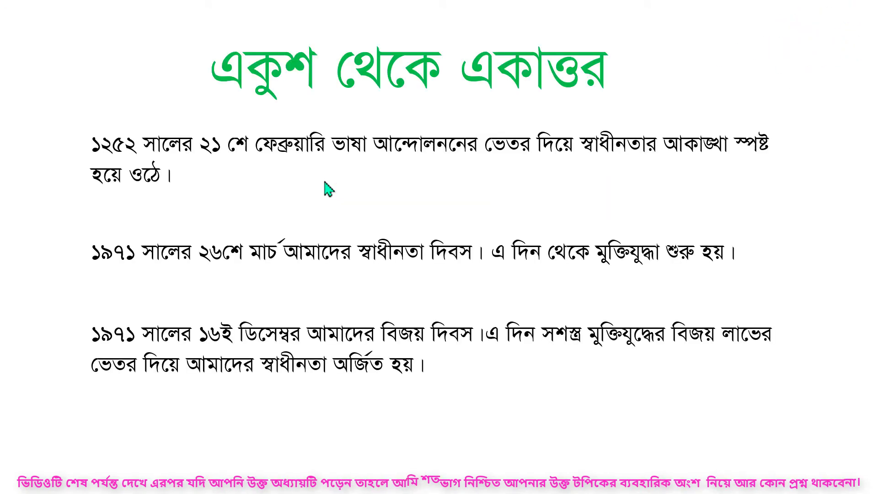
click(324, 183)
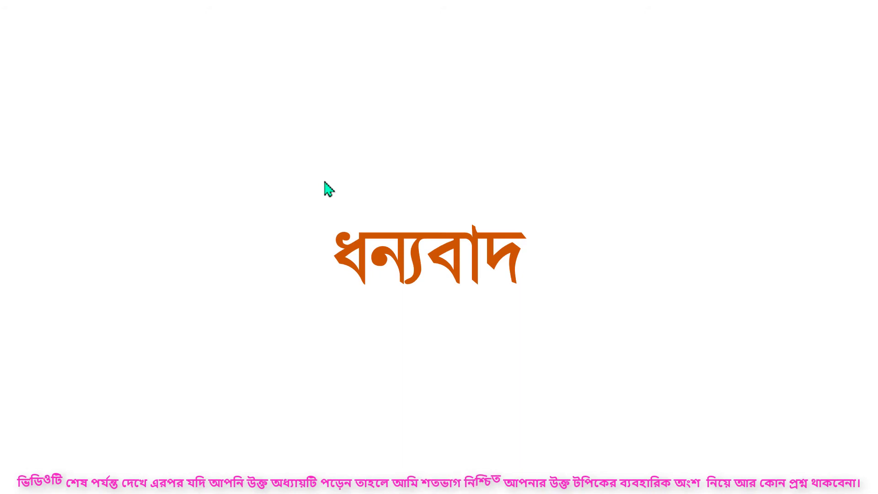
key(Escape)
click(127, 146)
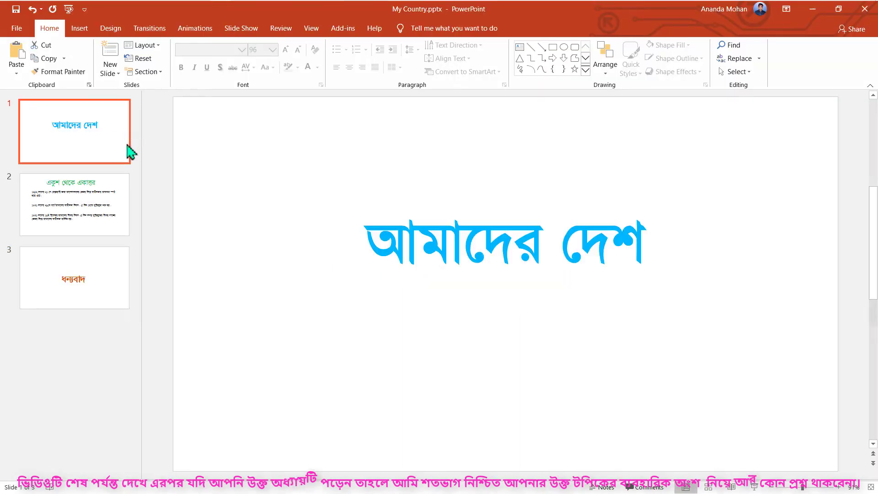
Step: Move slide 1's title box lower, nearer the slide's vertical centre
click(457, 233)
drag(482, 288, 482, 325)
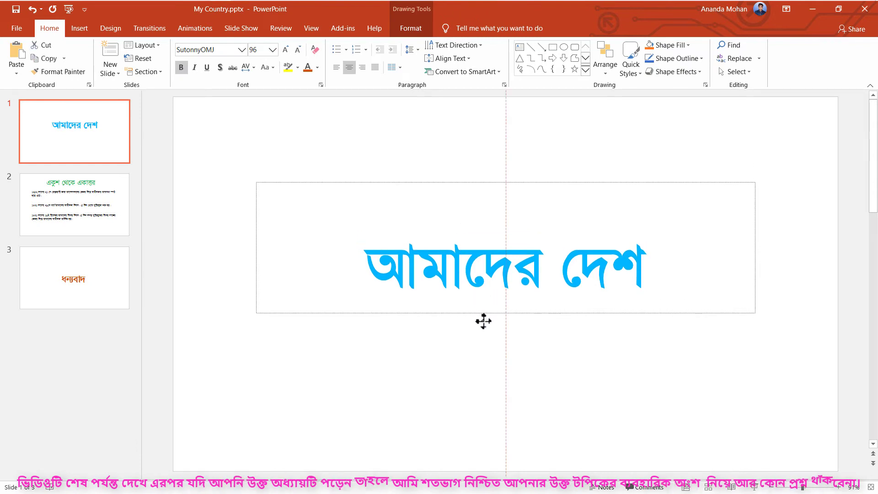
click(348, 156)
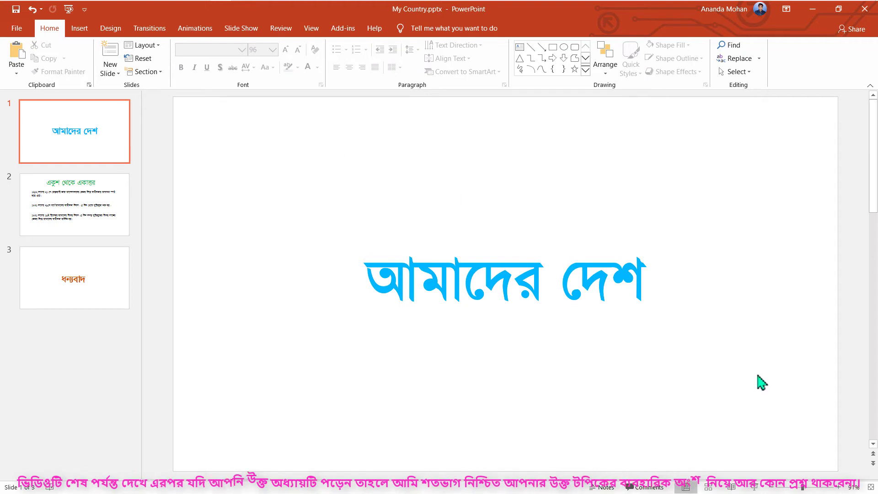
Step: Run the slide show through to the ধন্যবাদ slide, exit, and return to the title slide
click(759, 486)
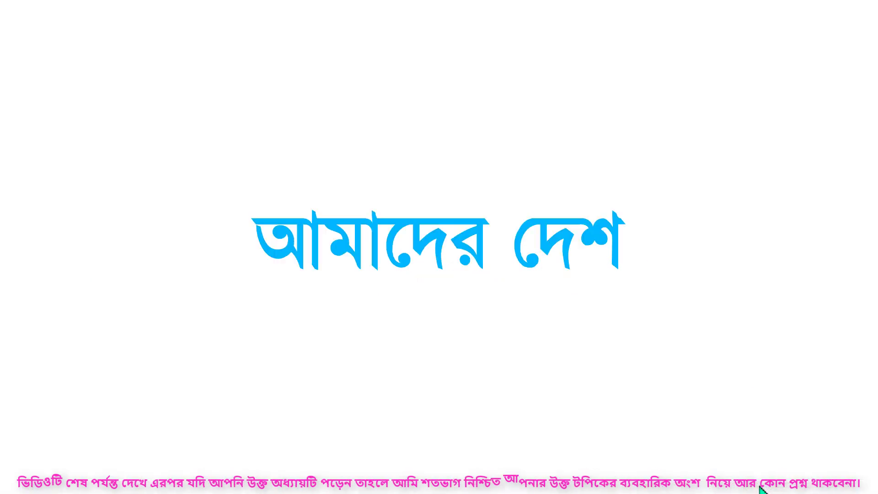
click(779, 326)
click(779, 327)
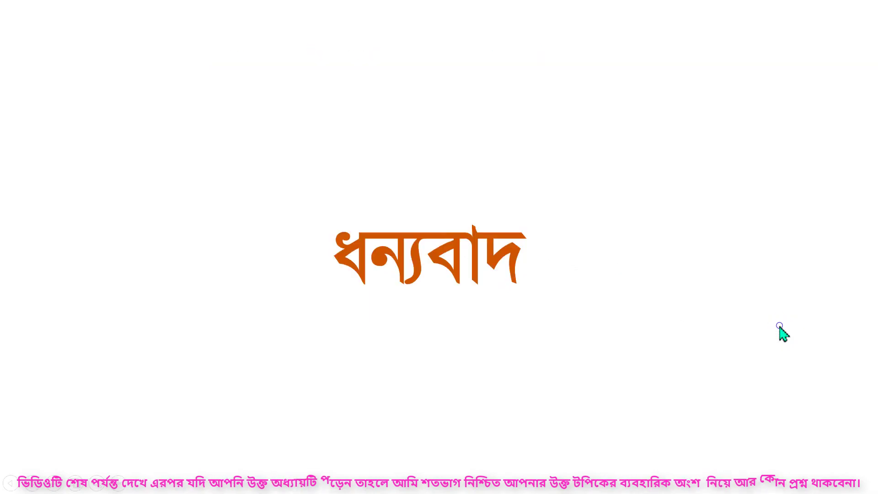
click(779, 326)
click(780, 326)
click(124, 129)
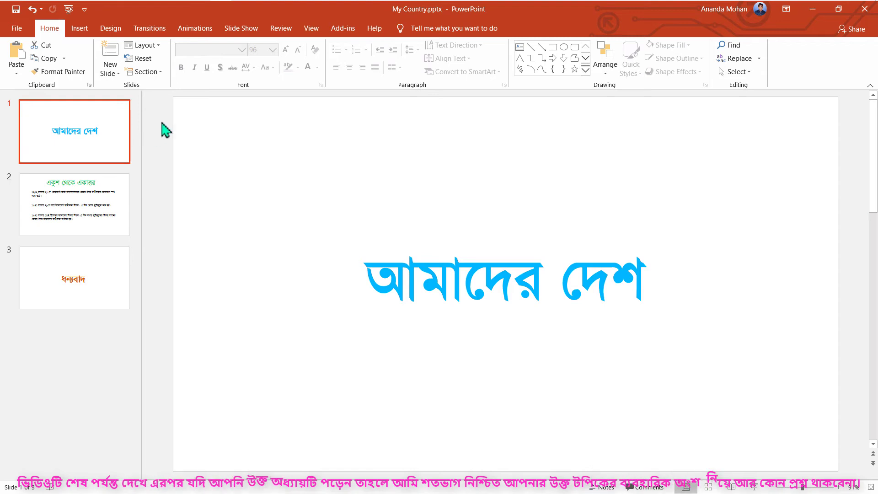
Step: Open Format Background from the Design tab and give slide 1 a blue solid fill
click(116, 27)
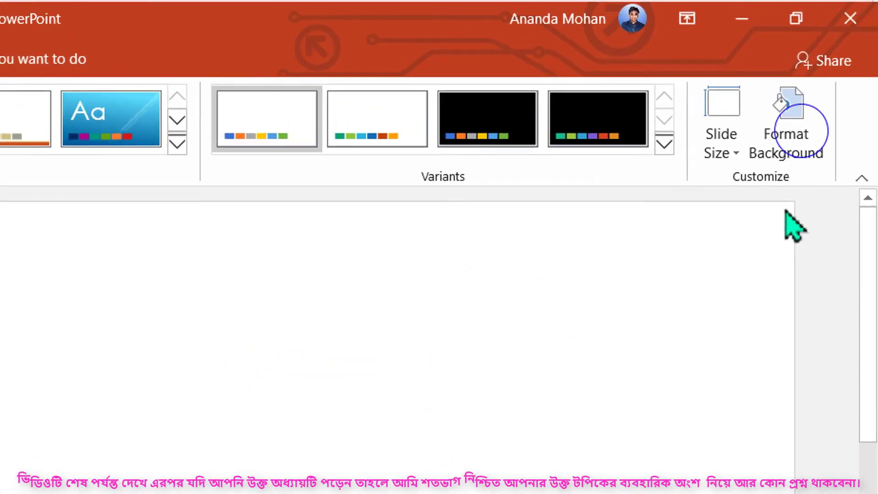
click(803, 140)
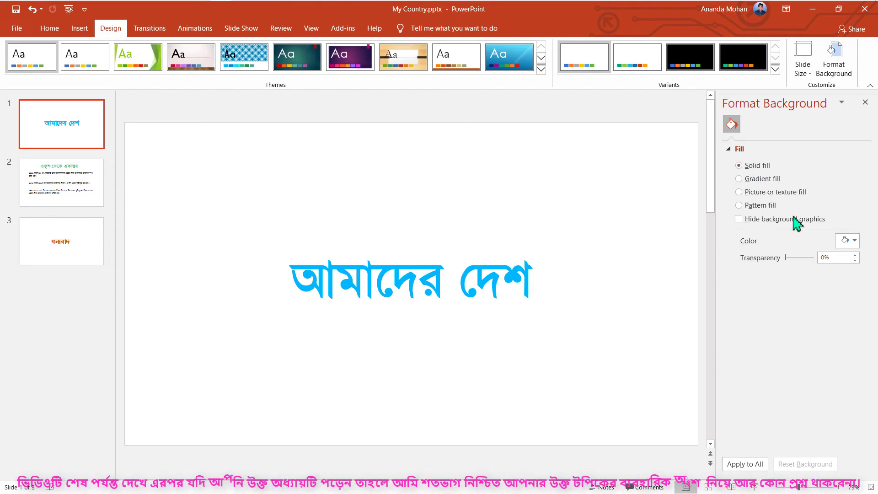
click(848, 242)
click(849, 243)
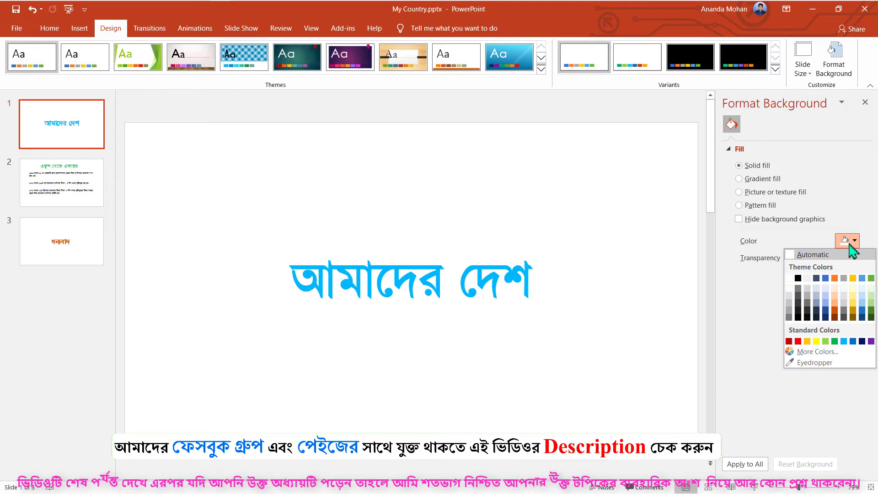
click(825, 278)
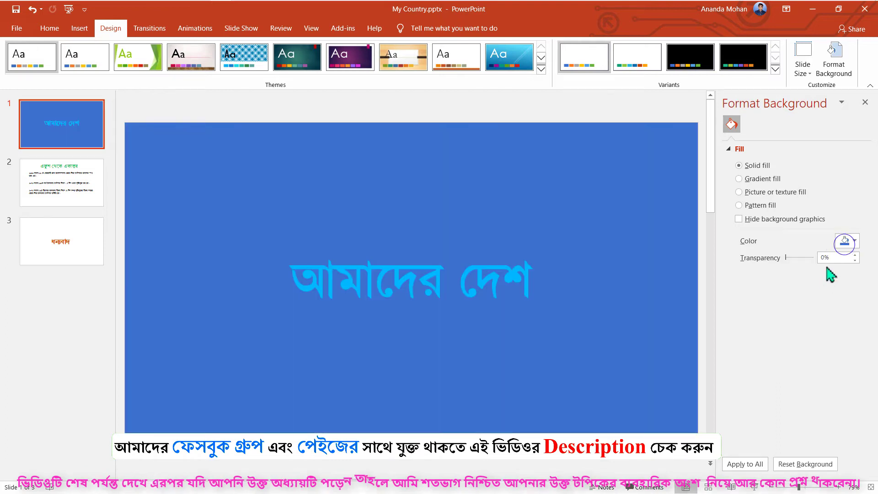
Step: Try orange and gold backgrounds on slide 1, then set it back to white
click(847, 241)
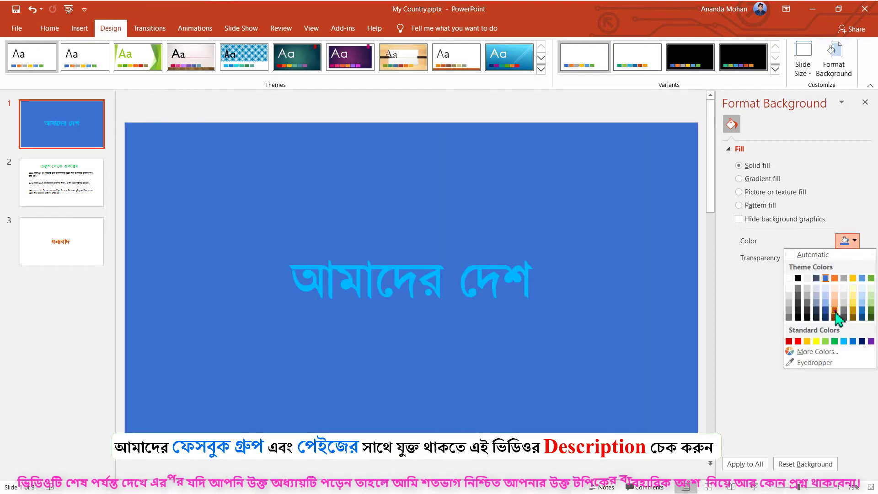
click(835, 311)
click(845, 241)
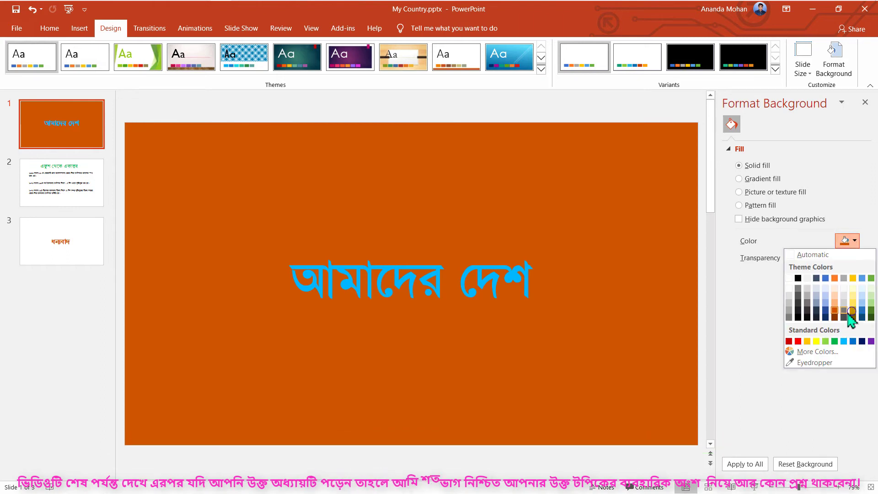
click(852, 311)
click(847, 241)
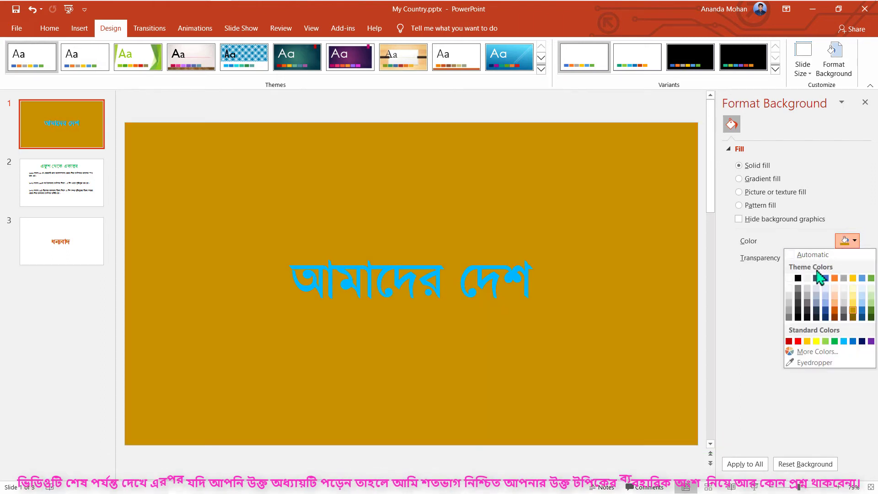
click(789, 278)
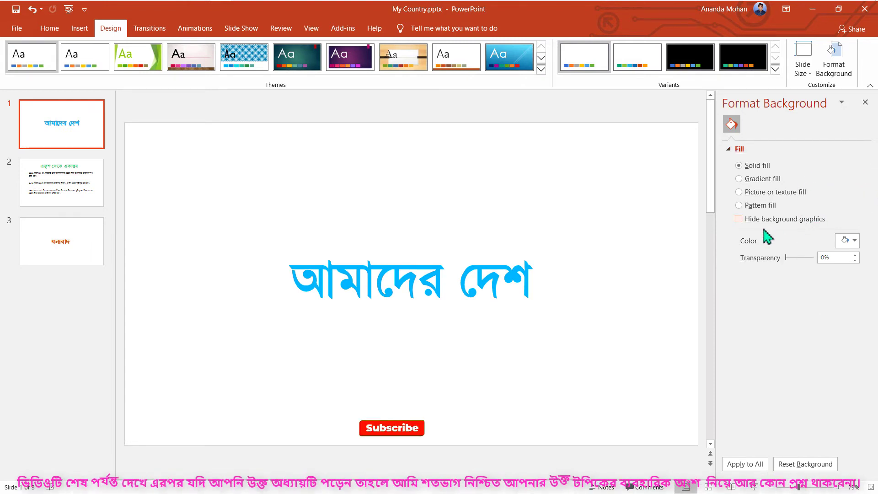
Step: Add slides 2 and 3 to the selection and try gradient, dark blue, then orange backgrounds
shift+click(93, 181)
shift+click(90, 235)
click(739, 178)
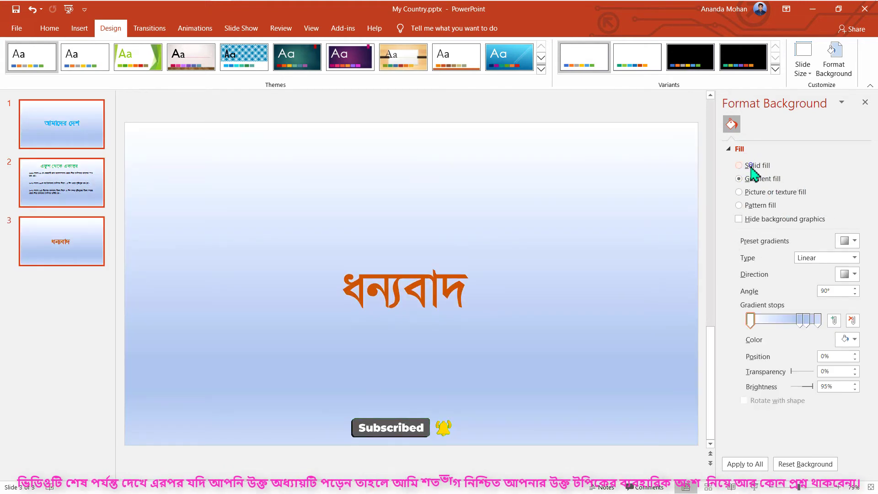
click(752, 165)
click(846, 241)
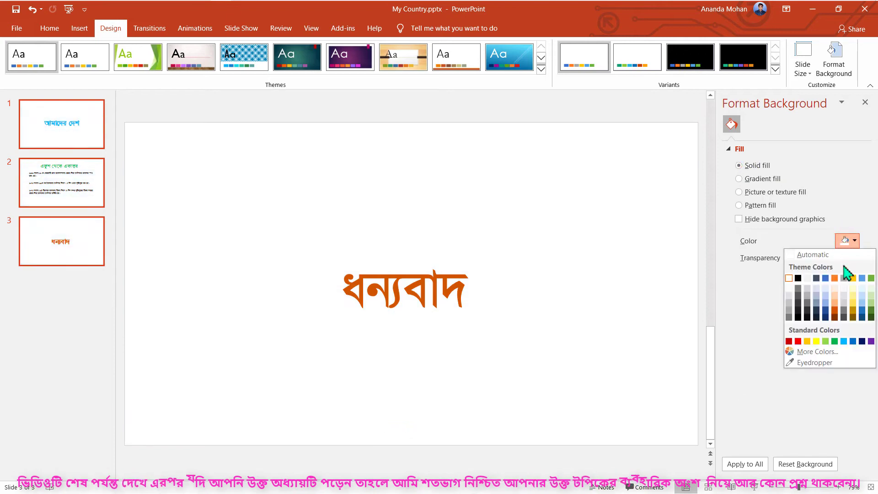
click(825, 311)
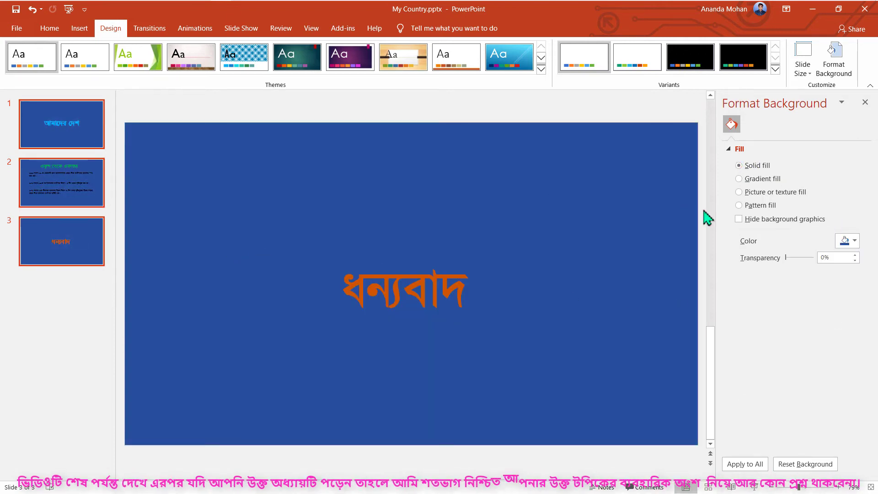
click(839, 241)
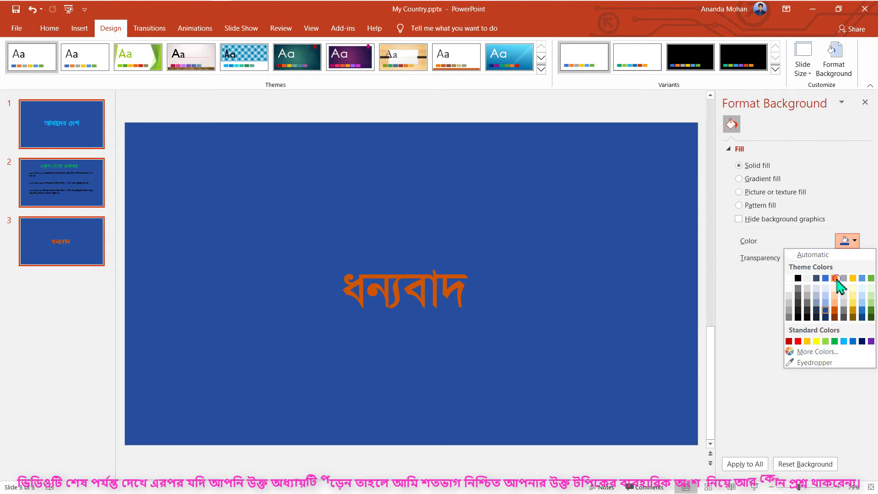
click(836, 278)
Step: Return to slide 1 and set its background to white
click(61, 205)
key(Up)
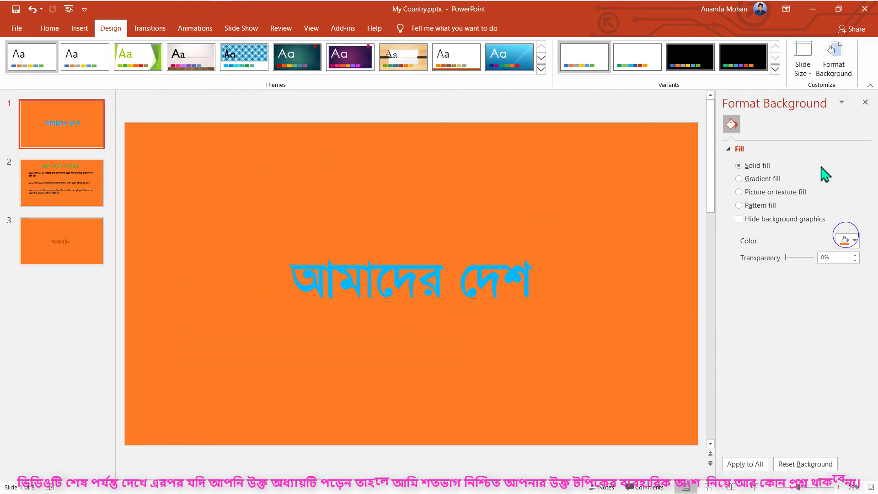
click(845, 241)
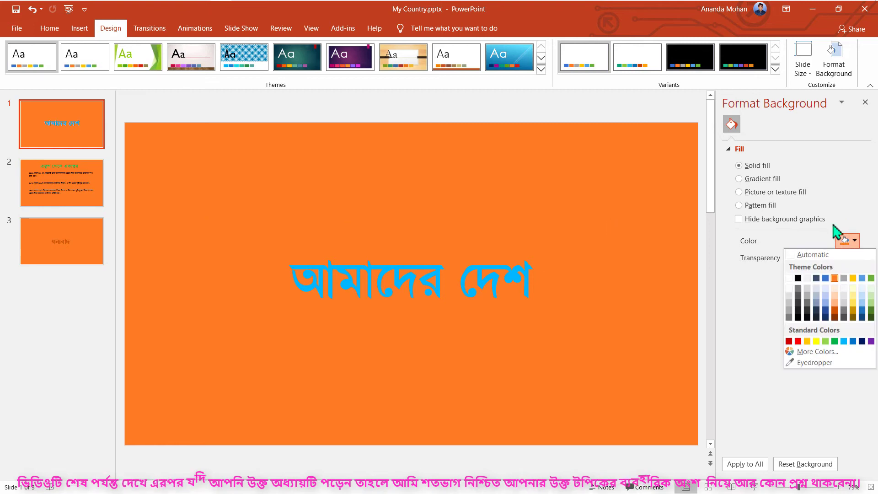
click(789, 278)
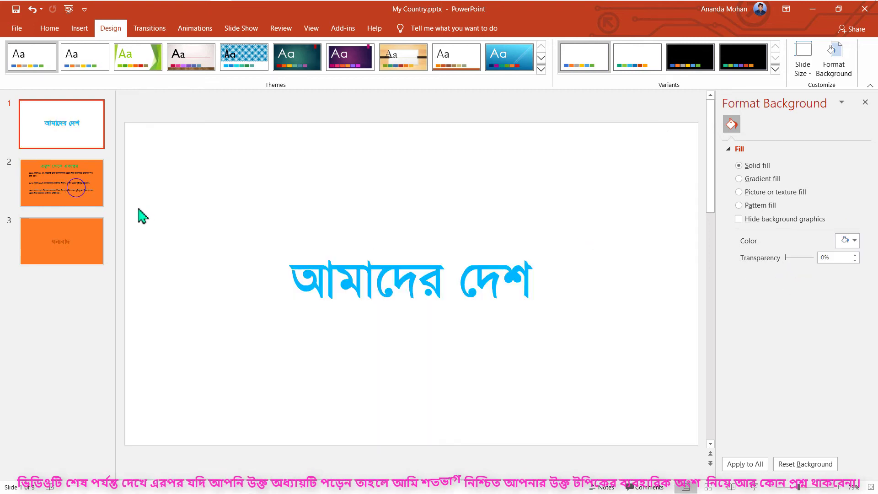
Step: Set slide 3's background back to white, then browse the slides and select the history slide
click(78, 196)
click(74, 242)
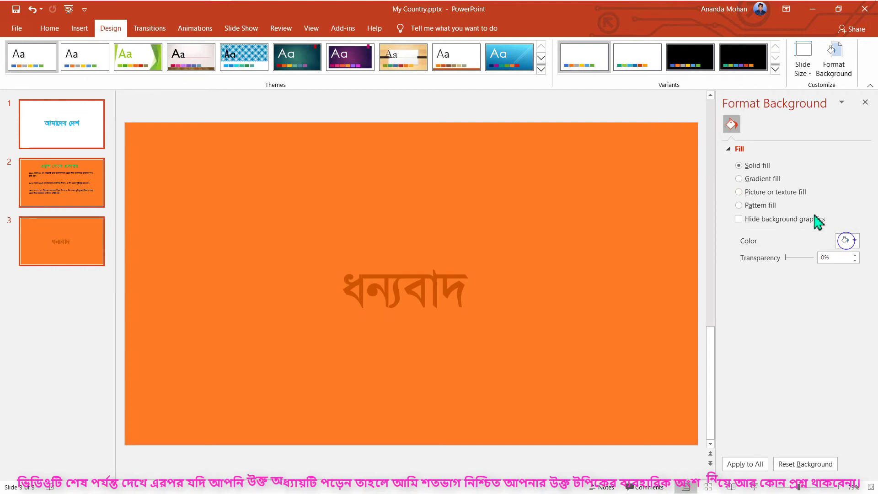
click(846, 241)
click(789, 278)
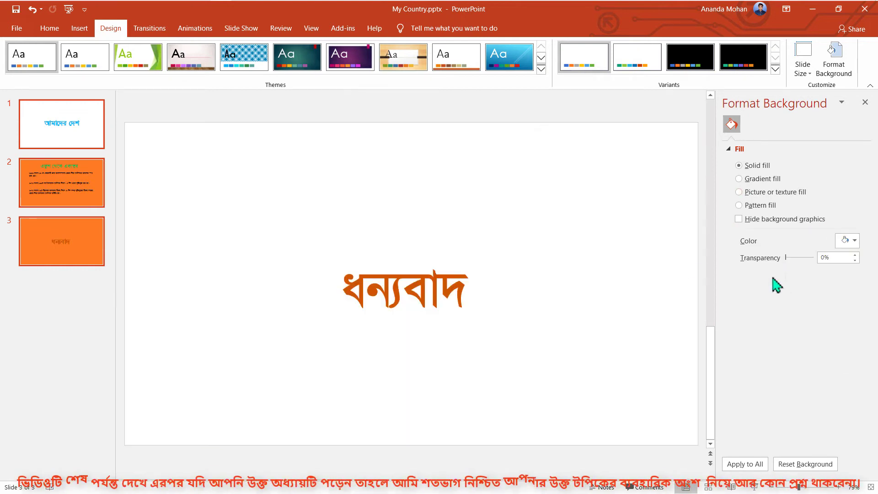
click(22, 139)
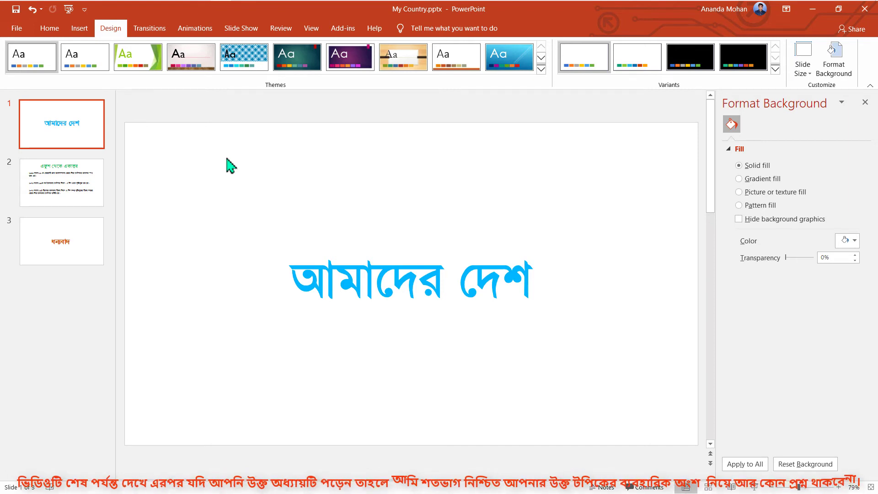
click(85, 241)
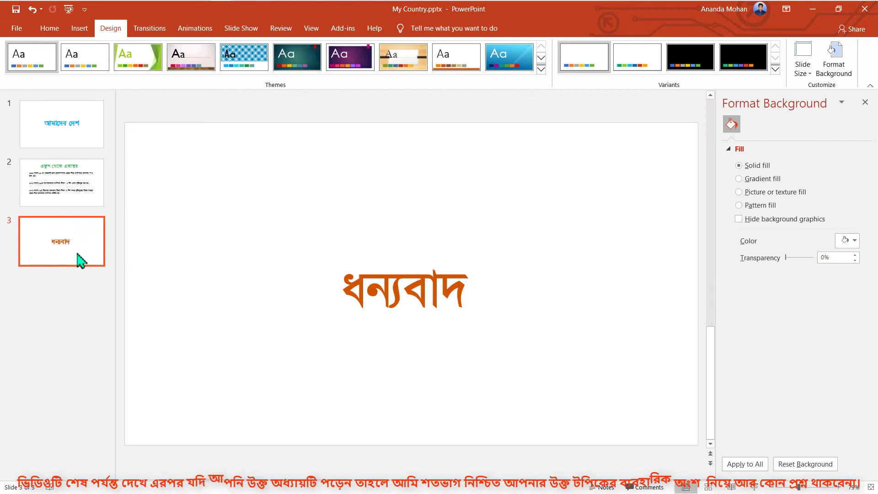
click(77, 188)
Step: Add a new Title and Content slide after slide 2 and delete its title placeholder
right_click(77, 185)
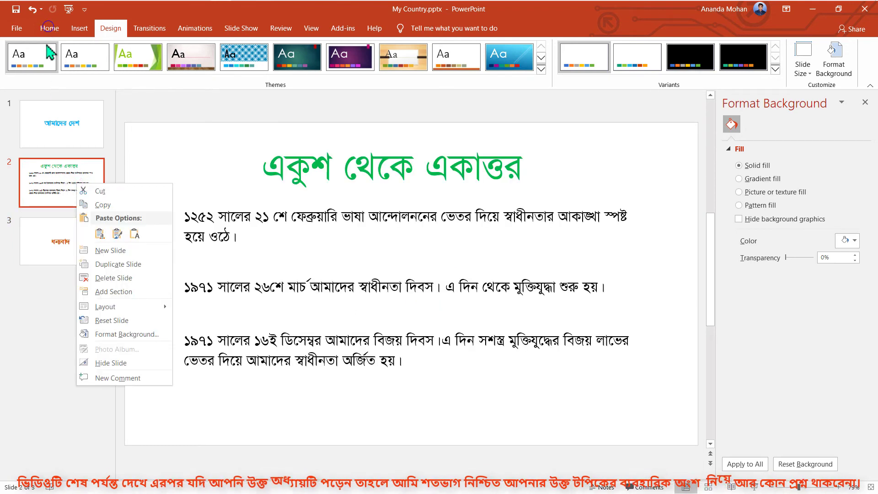
click(39, 26)
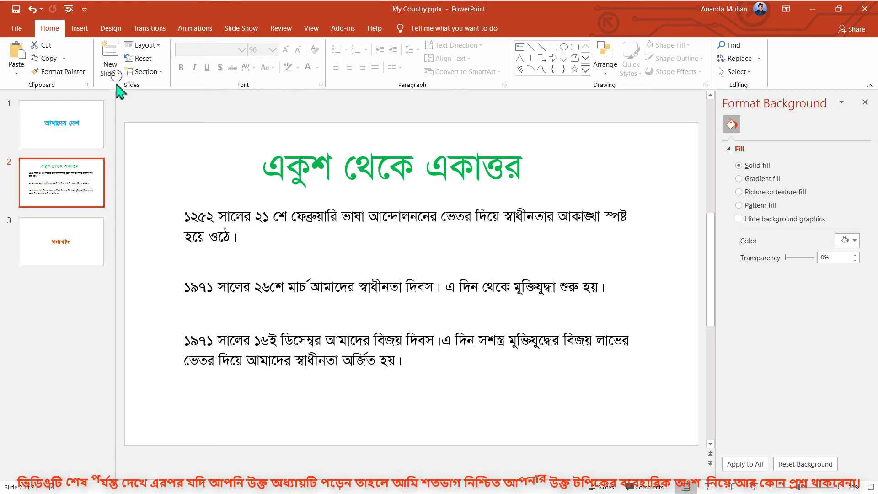
click(115, 74)
click(117, 75)
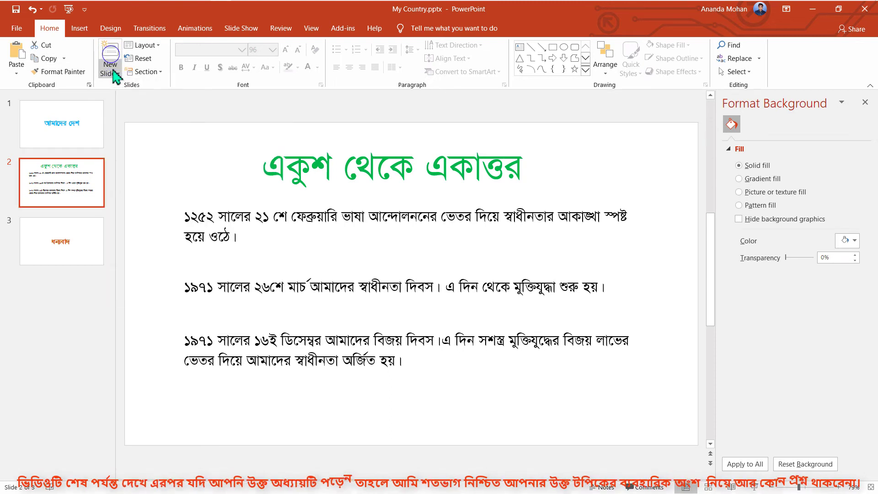
click(110, 51)
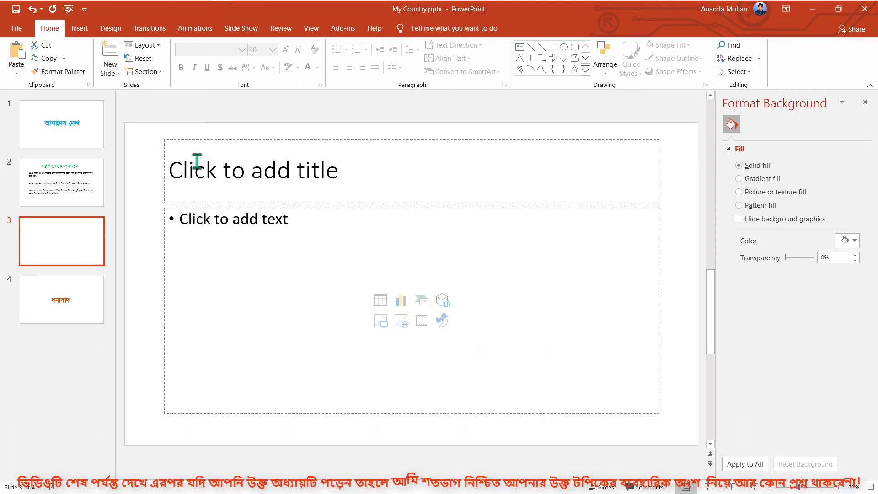
click(220, 139)
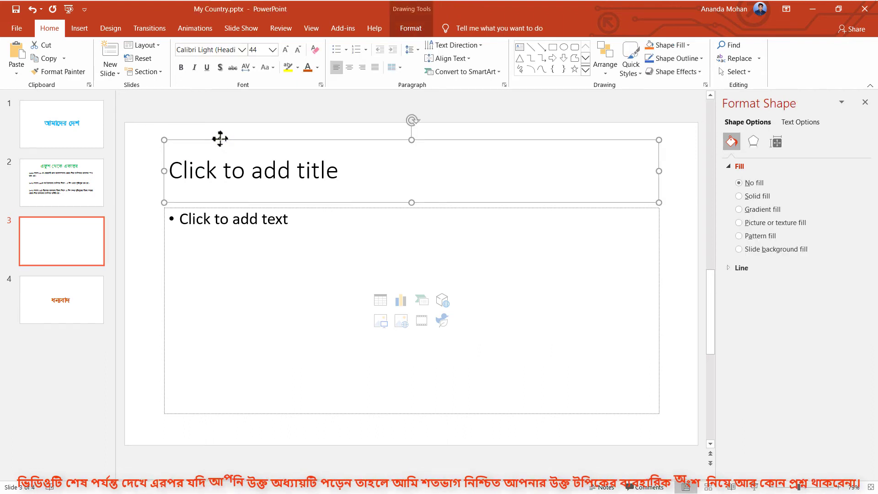
key(Delete)
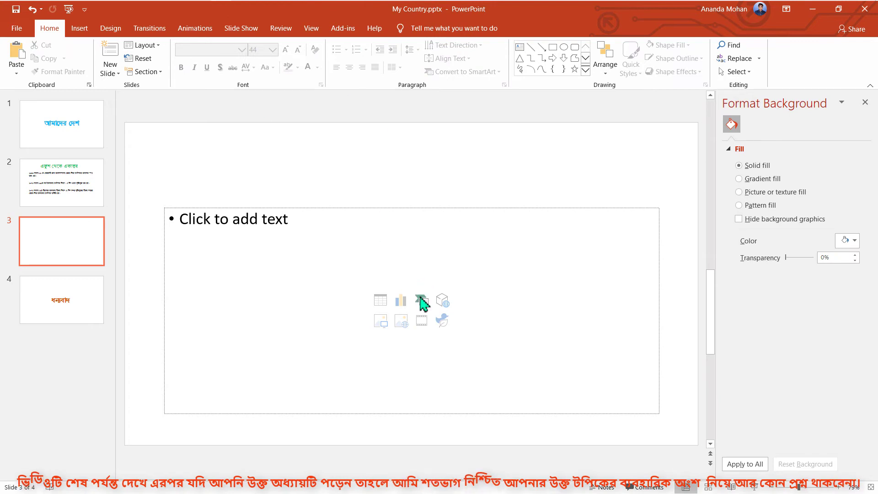
Step: Dismiss the online picture search and open the Insert Picture dialog from Insert > Pictures
click(405, 324)
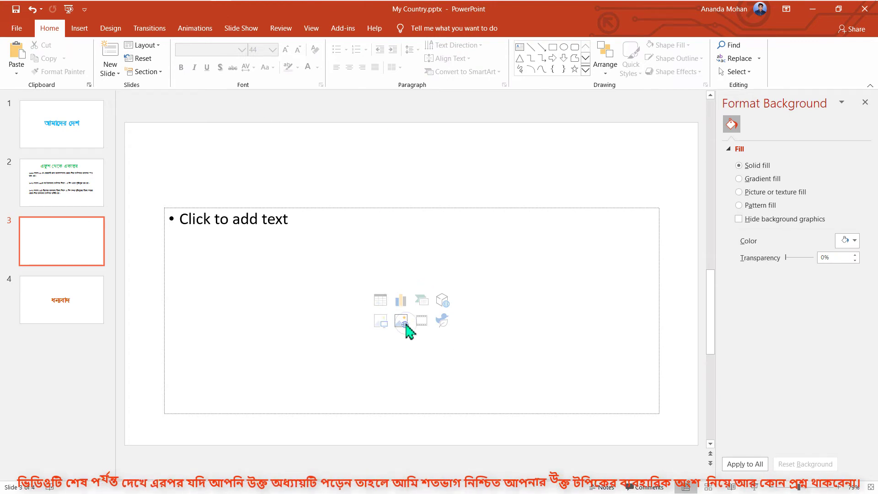
click(776, 58)
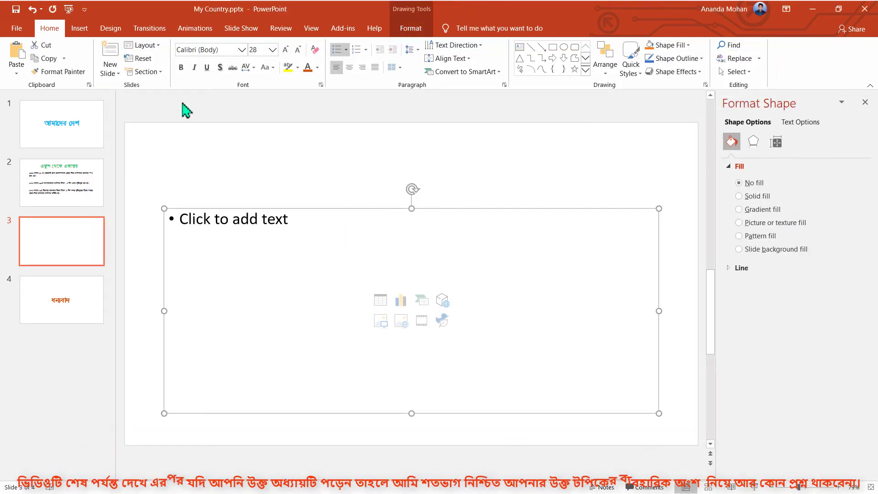
click(80, 29)
click(87, 59)
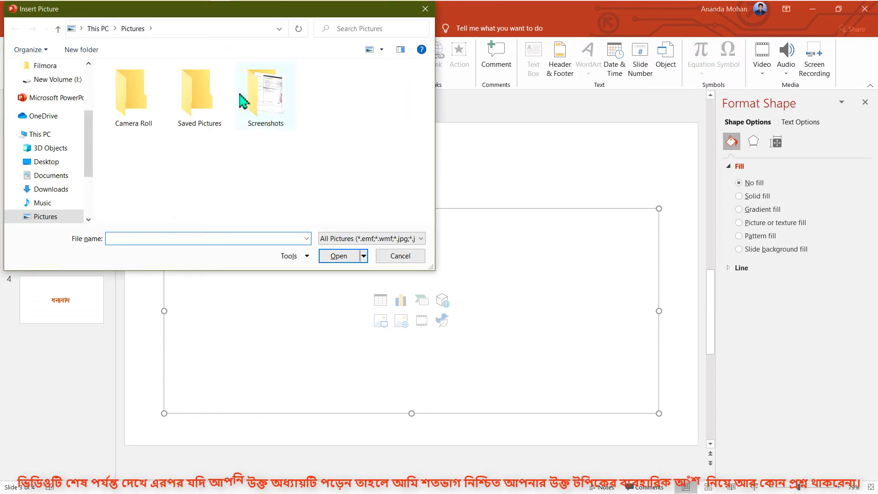
mouse_move(48, 164)
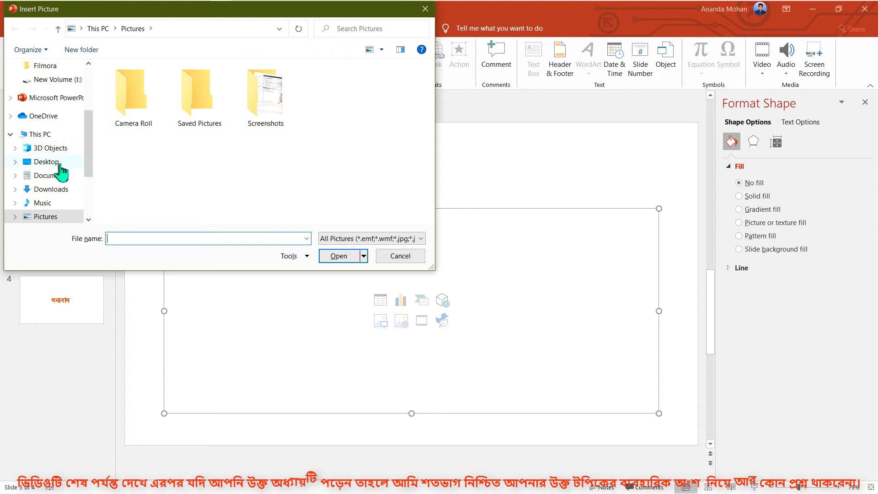
Step: Insert the camera wallpaper from Downloads, nudge it up, delete it, and select the empty slide 3
click(54, 189)
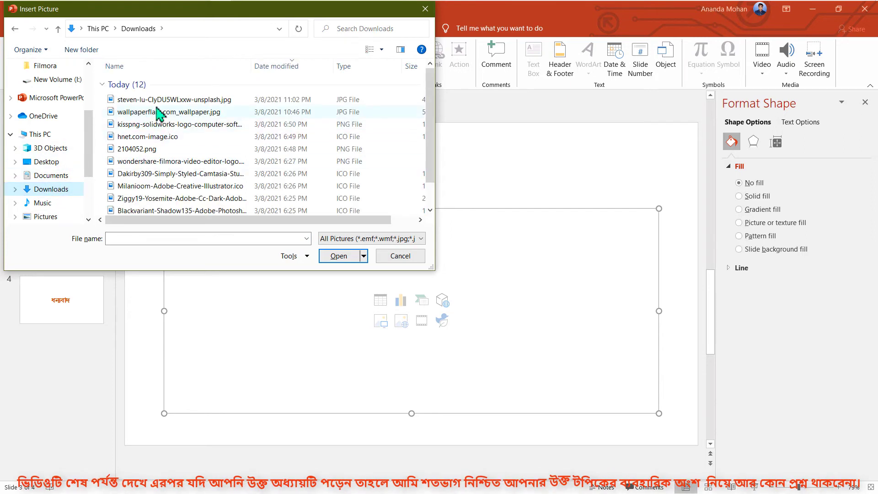
double_click(165, 112)
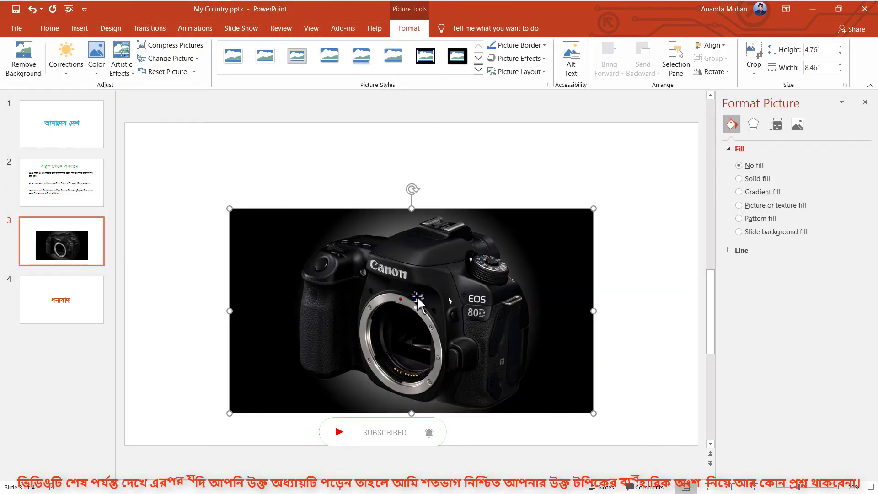
mouse_move(425, 297)
mouse_down()
mouse_move(421, 276)
mouse_move(421, 286)
mouse_up()
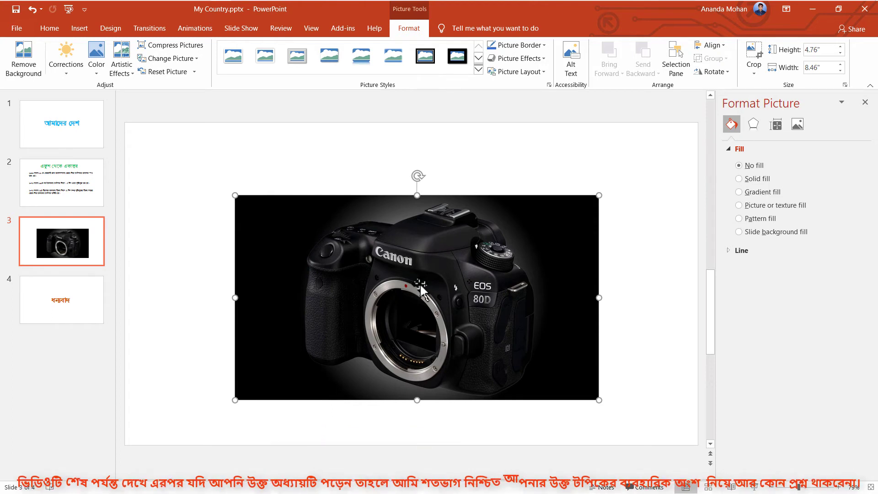
key(Delete)
click(91, 136)
click(91, 251)
Step: Delete the empty slide and move slide 1's আমাদের দেশ title up to the top
key(Delete)
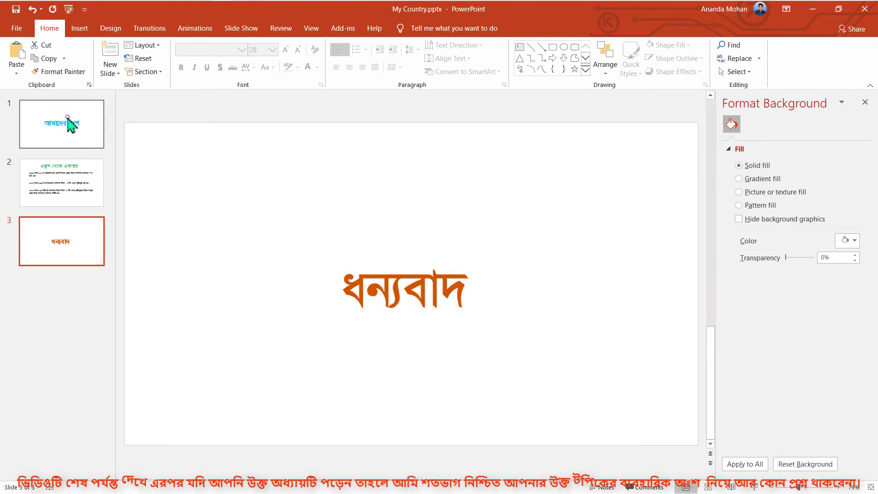
click(69, 122)
click(490, 291)
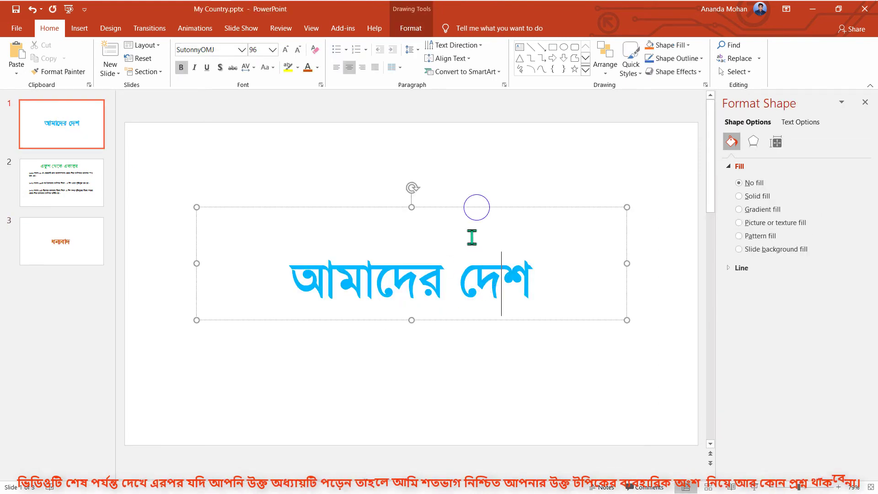
drag(477, 208, 475, 120)
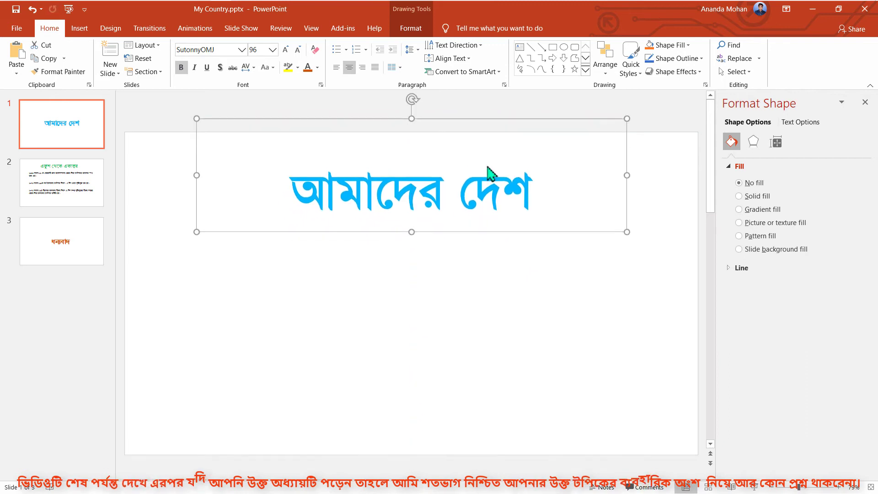
Step: Recolour the title text black using Font Color
click(322, 68)
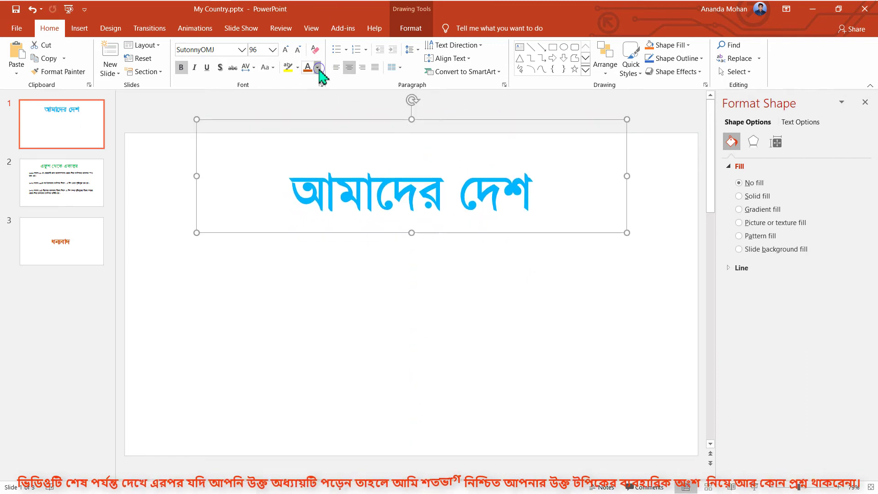
click(322, 91)
click(383, 328)
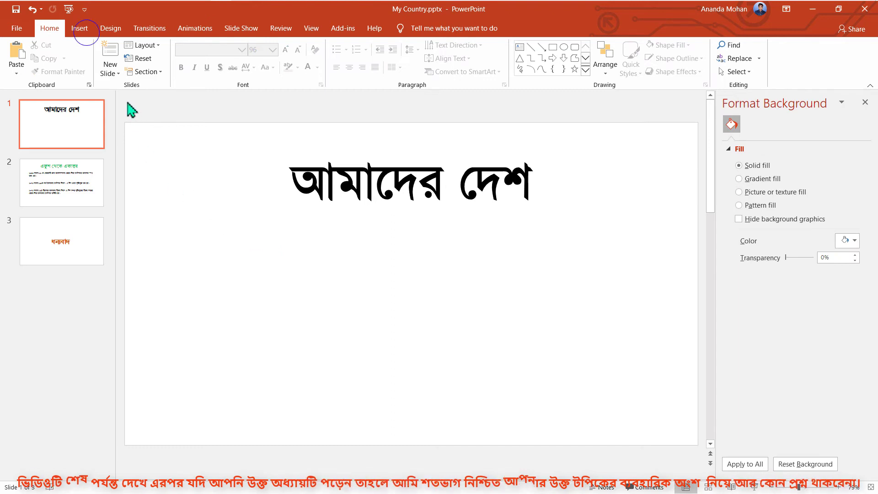
click(79, 29)
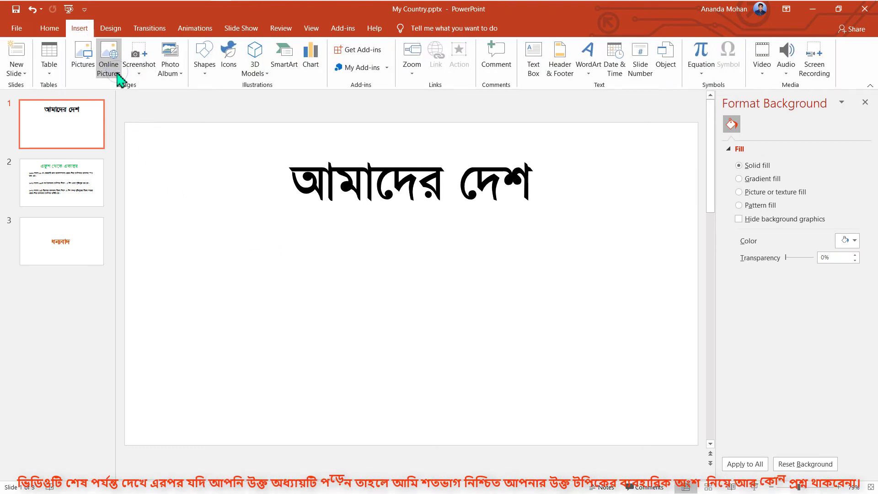
Step: Search Online Pictures for 'nature' and pick the lake-and-tree landscape photo
click(110, 68)
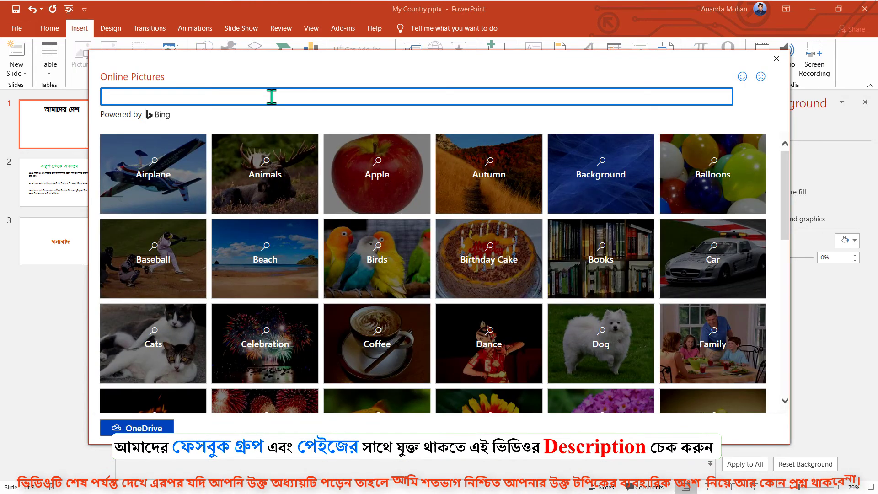
text(nature)
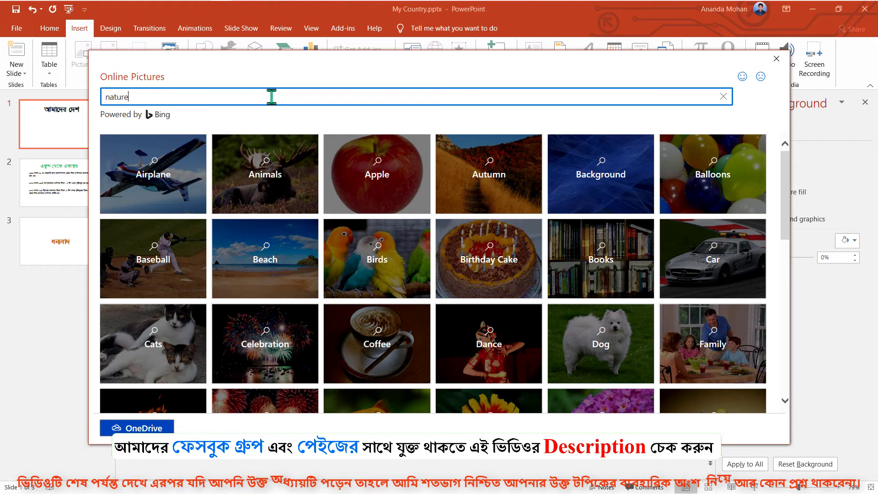
key(Return)
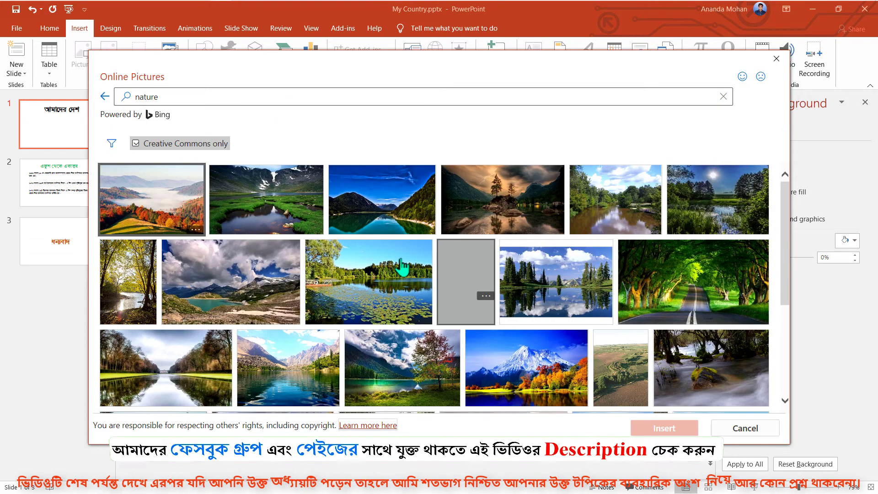
scroll(429, 279, down, 3)
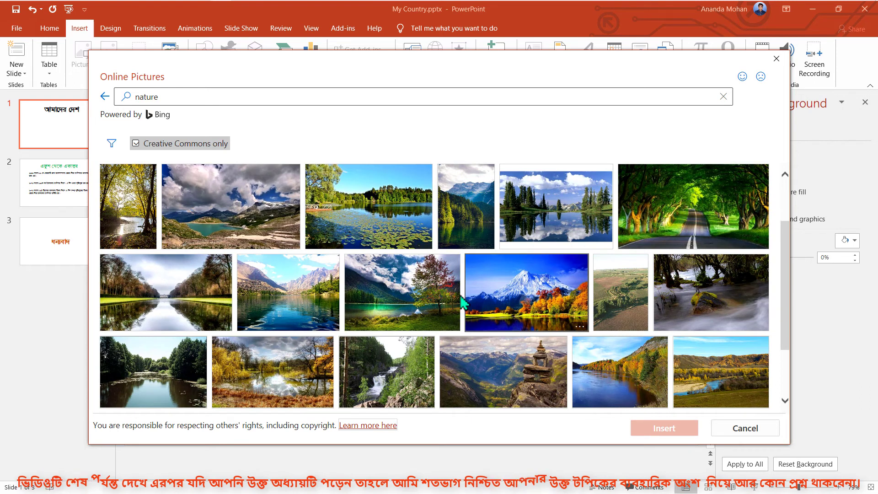
scroll(459, 296, down, 1)
scroll(480, 303, down, 2)
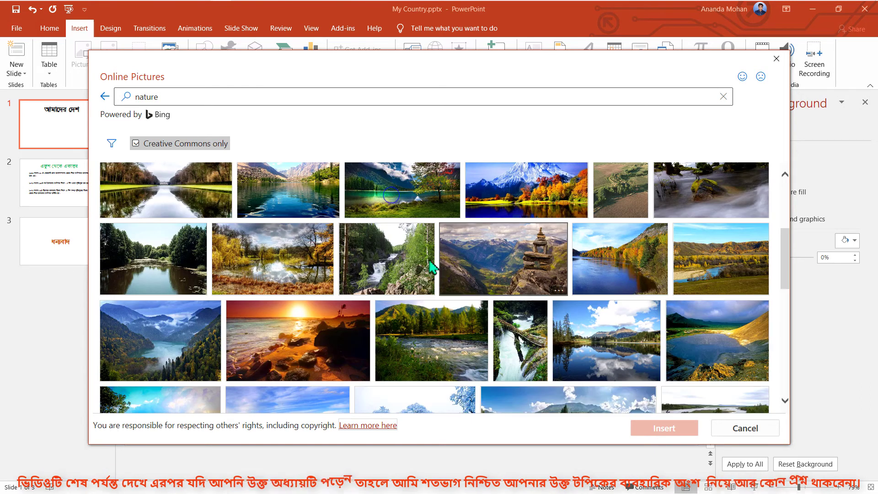
click(393, 200)
Step: Insert the chosen nature photo and move it down below the title
click(680, 430)
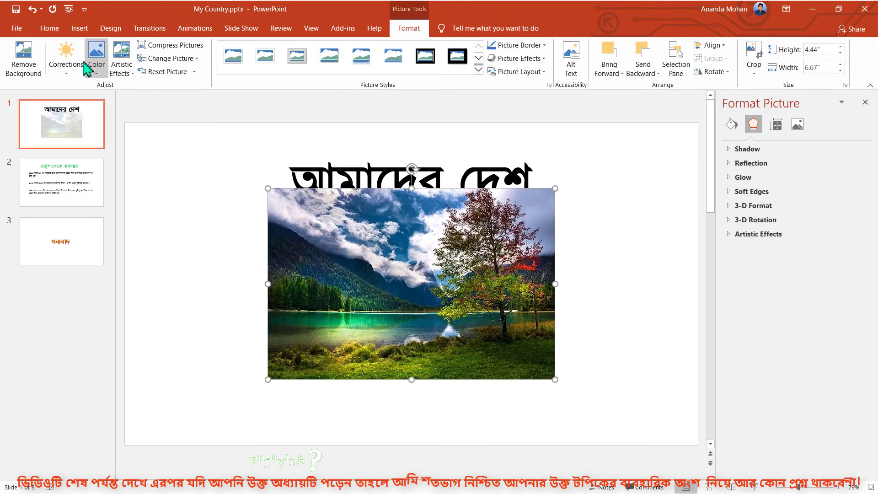
drag(433, 306, 433, 345)
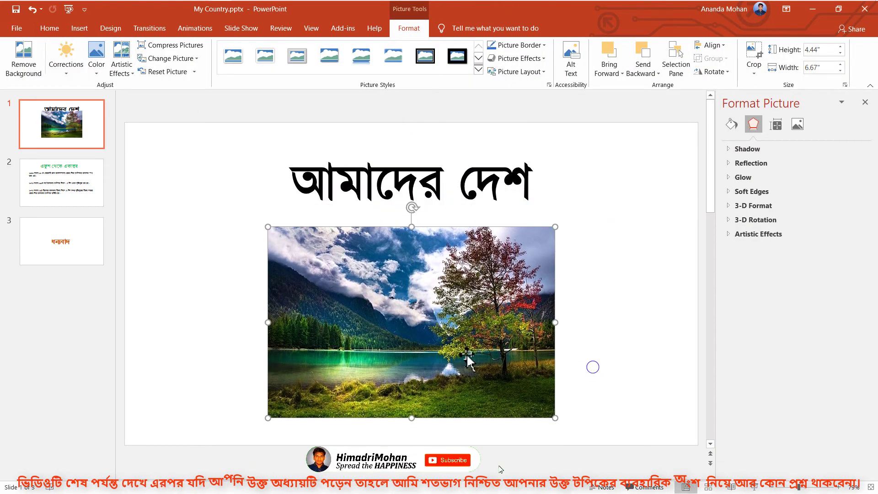
click(593, 369)
Step: Enlarge the photo from its lower-left corner and centre it under the black title
click(457, 362)
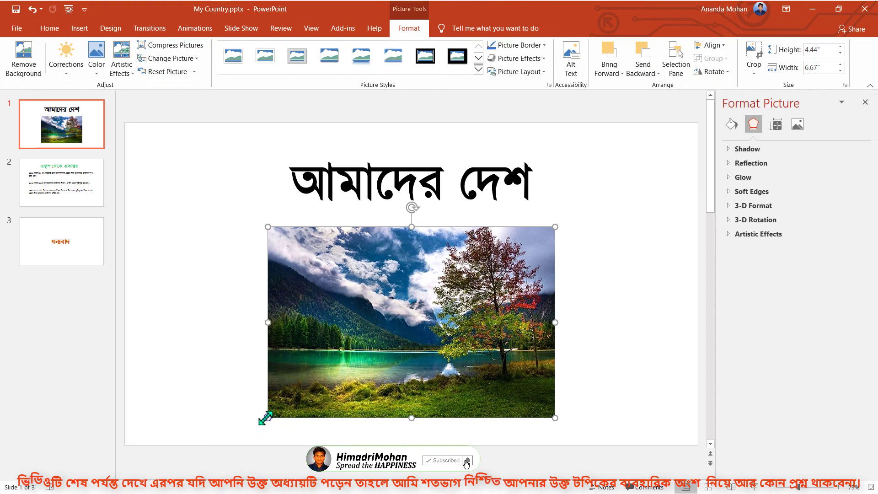
drag(268, 417, 244, 433)
drag(354, 375, 366, 362)
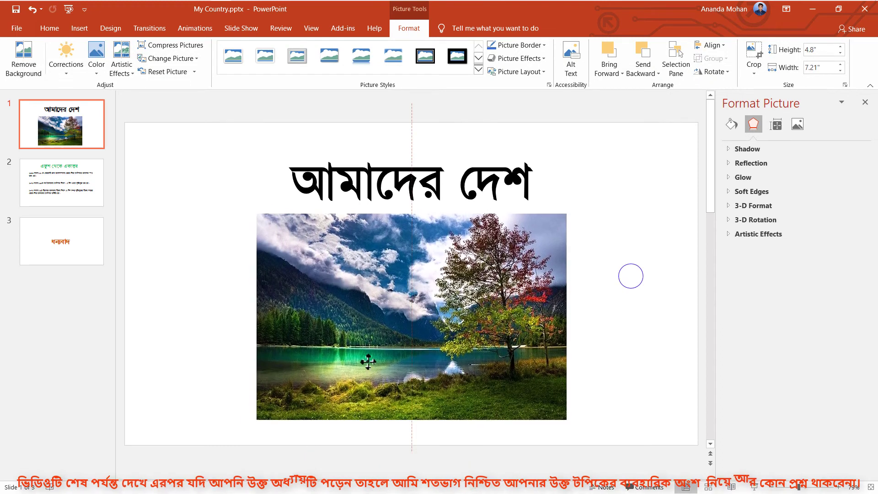
click(631, 280)
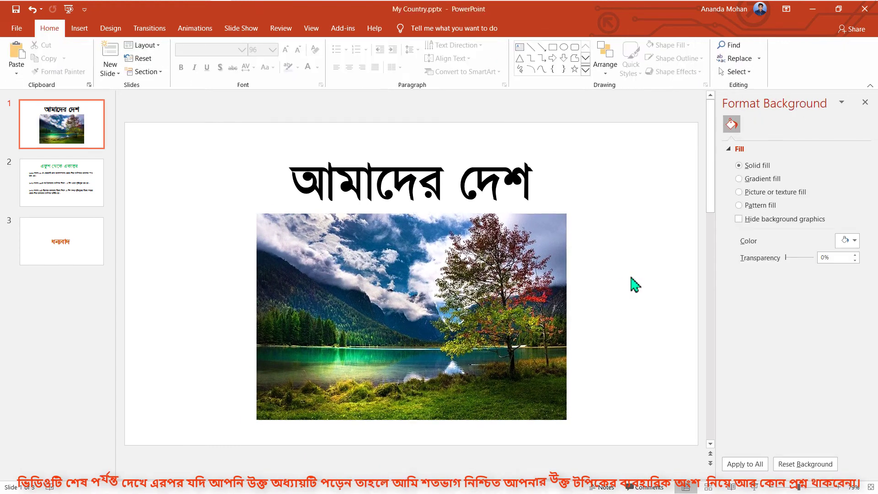
click(79, 29)
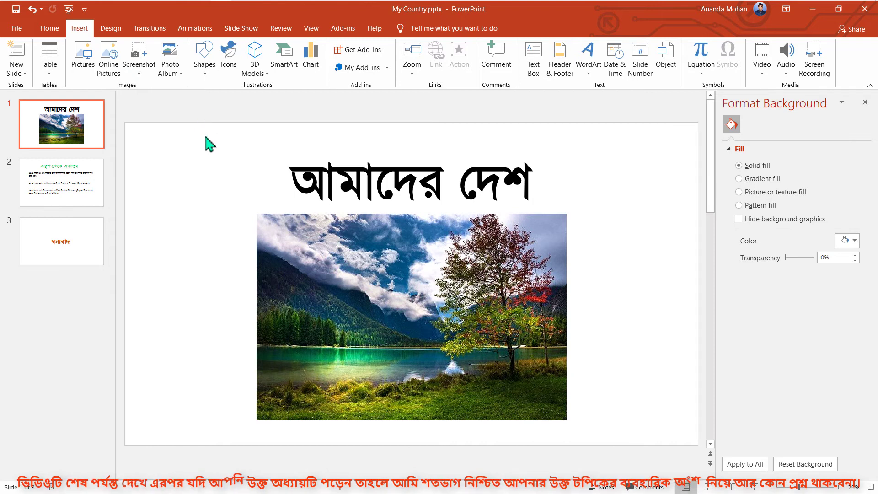
click(449, 306)
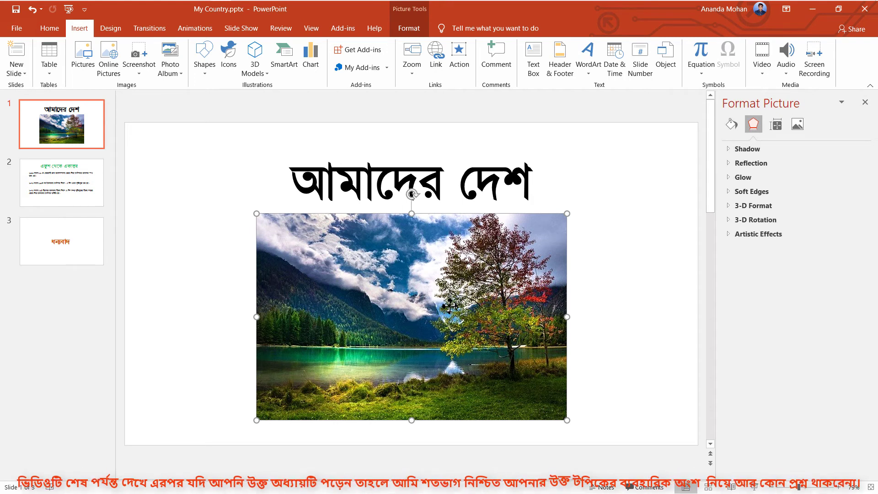
click(183, 211)
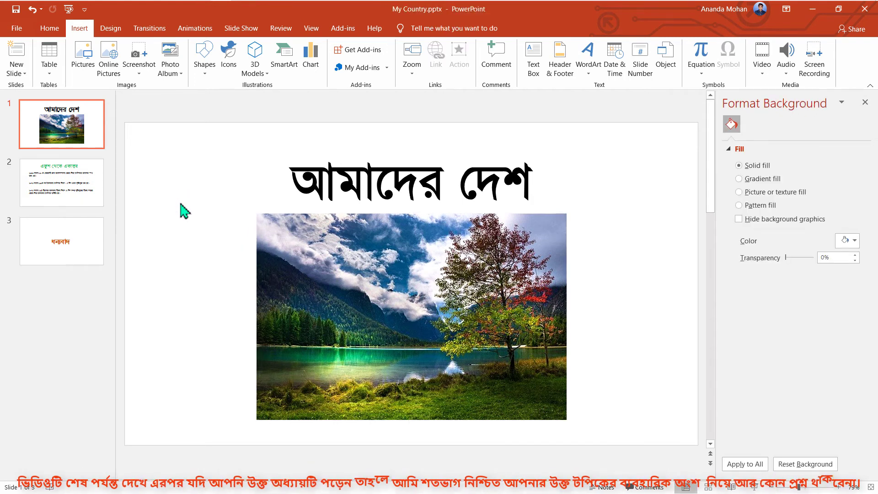
click(50, 28)
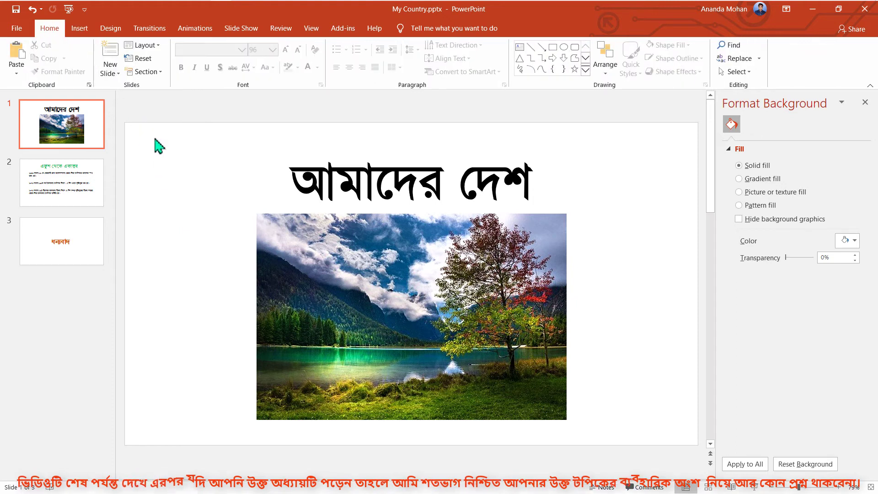
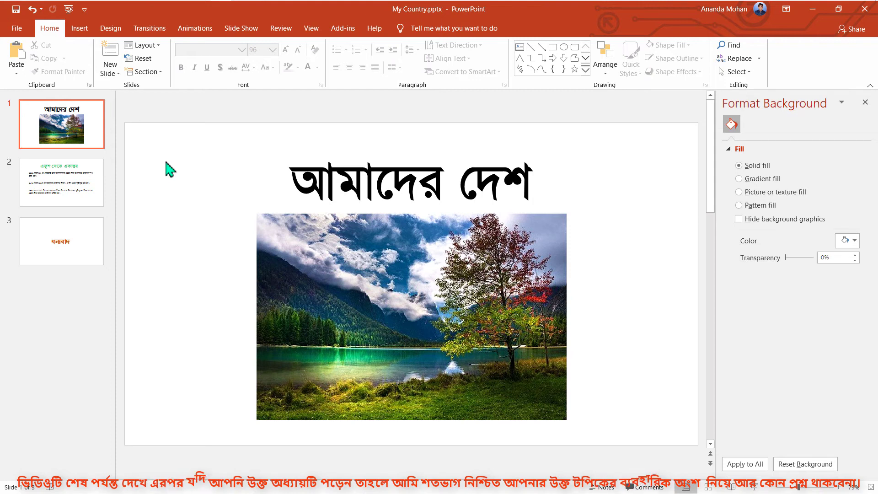
Step: Select the title slide and bring up its transition options after a brief look at Animations
click(83, 137)
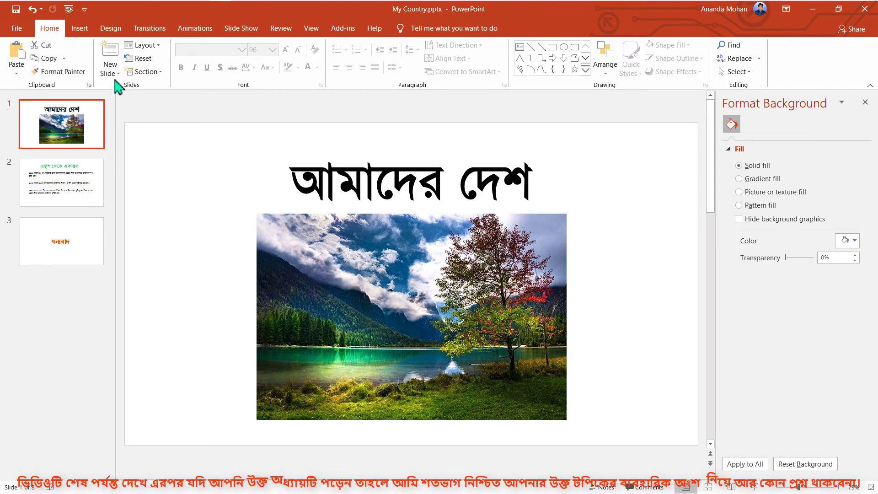
click(201, 31)
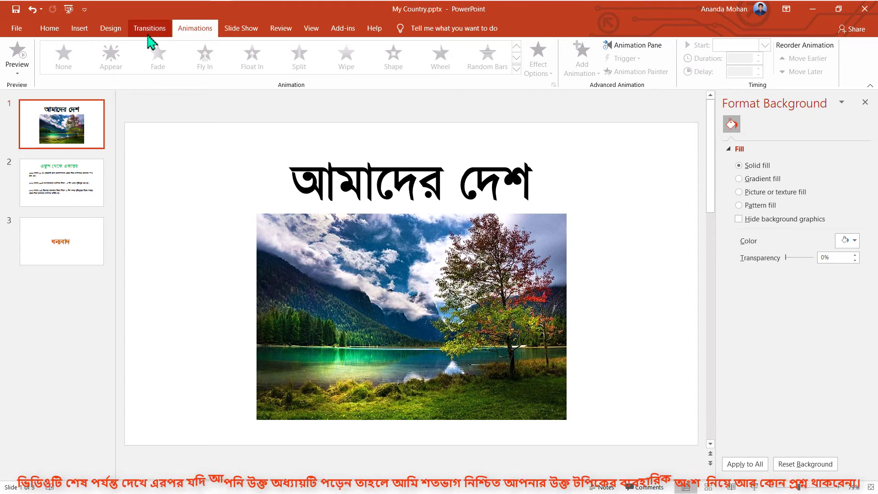
click(167, 33)
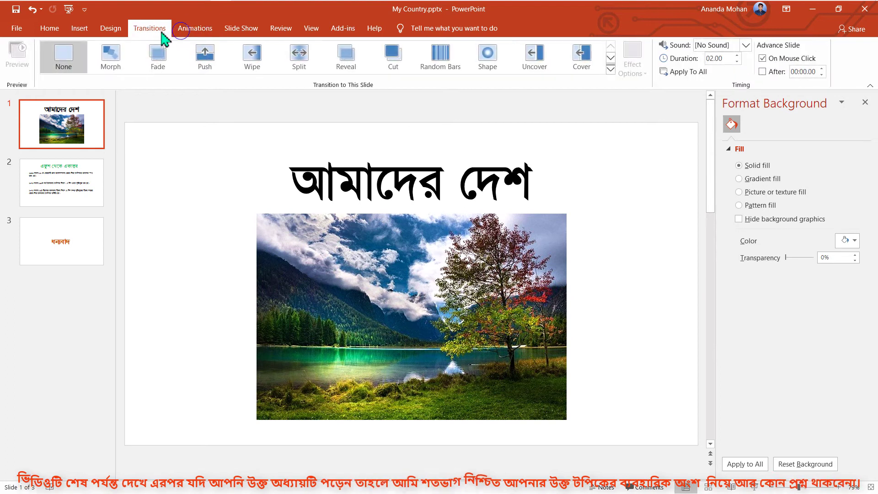
click(185, 34)
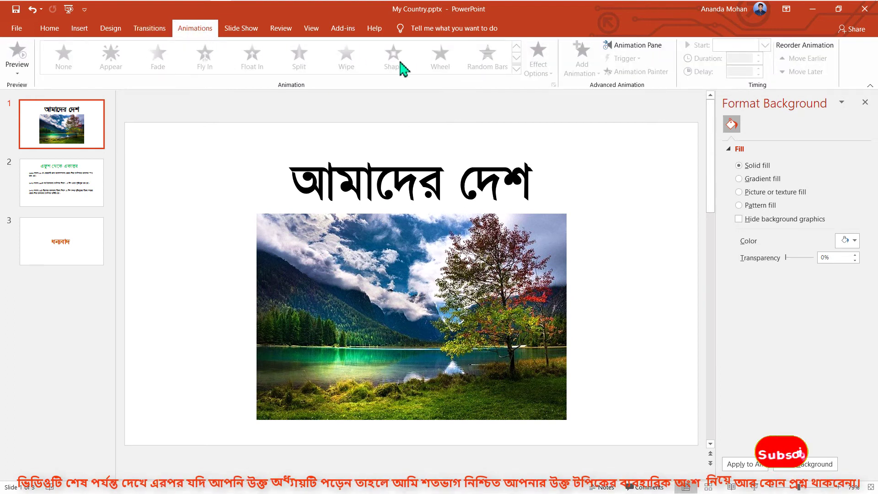
click(153, 32)
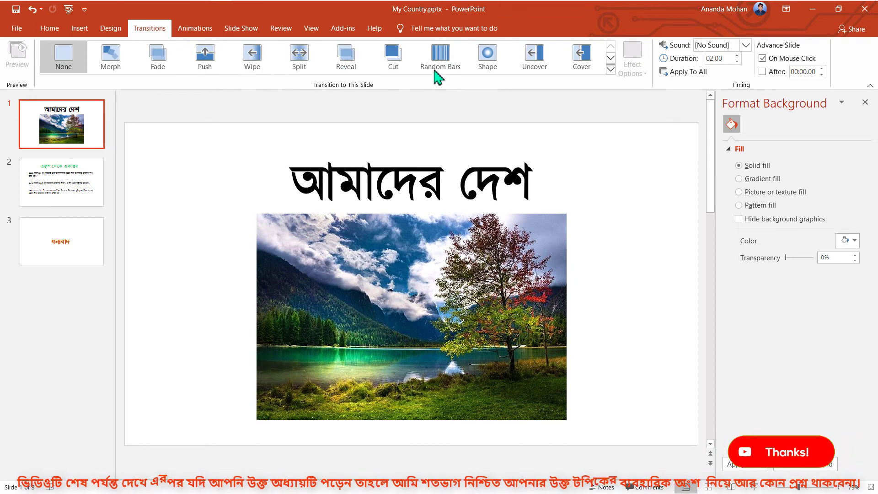
Step: Give the title slide a Random Bars transition running horizontally
click(611, 69)
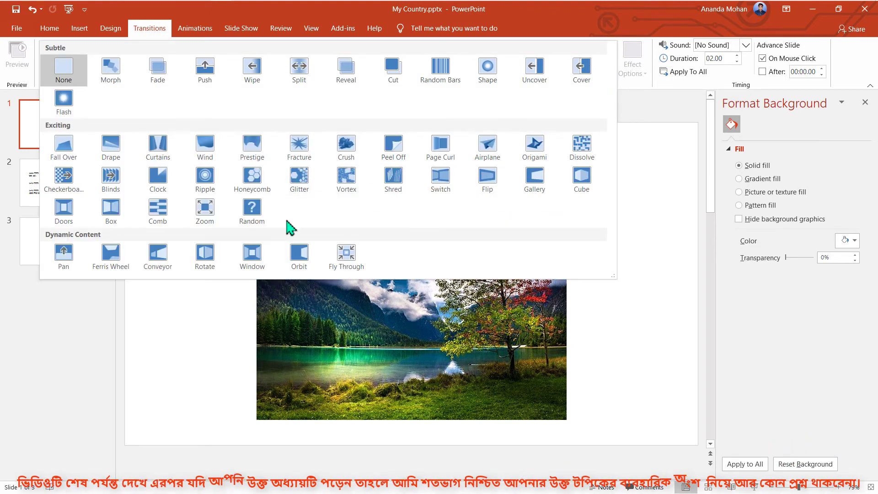
click(442, 80)
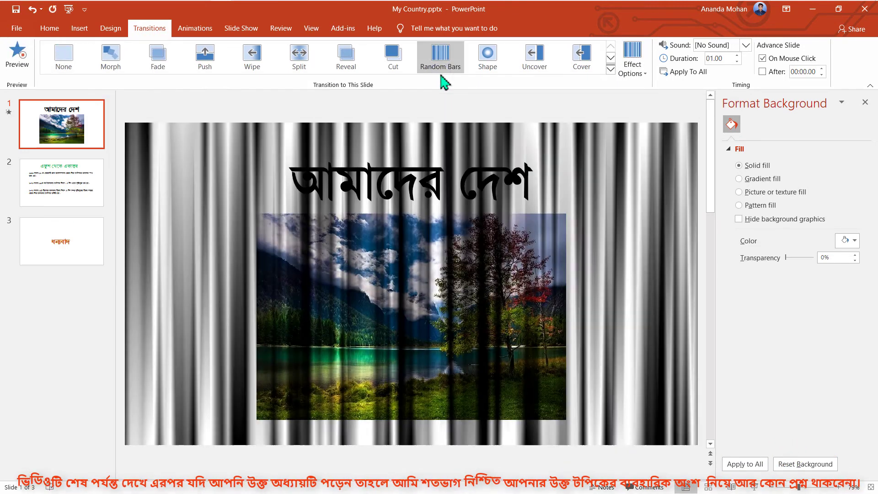
click(639, 71)
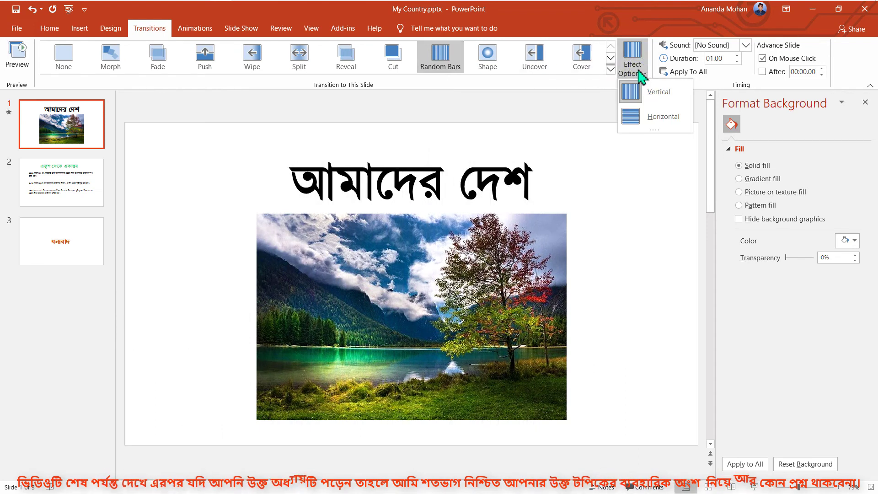
click(655, 118)
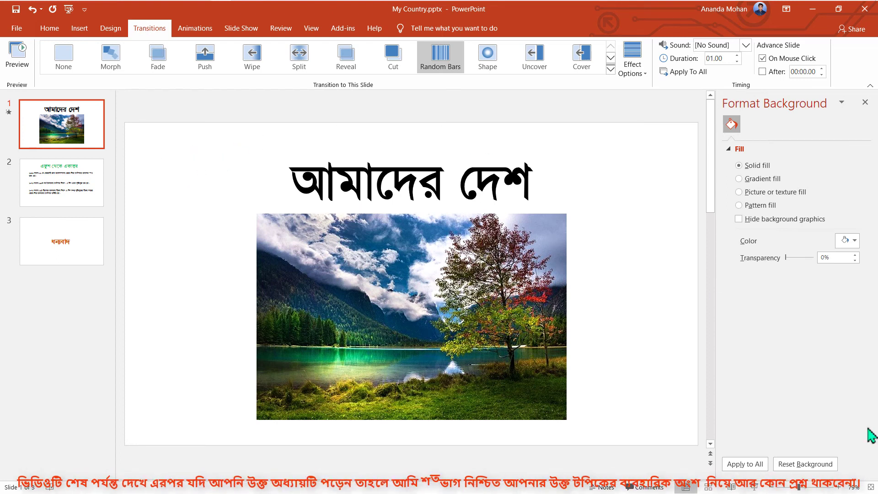
click(755, 487)
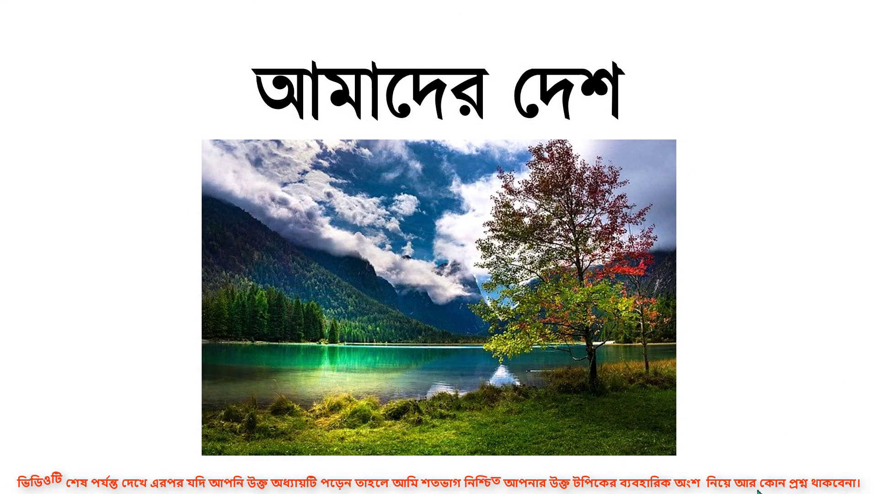
click(757, 492)
click(756, 491)
key(Escape)
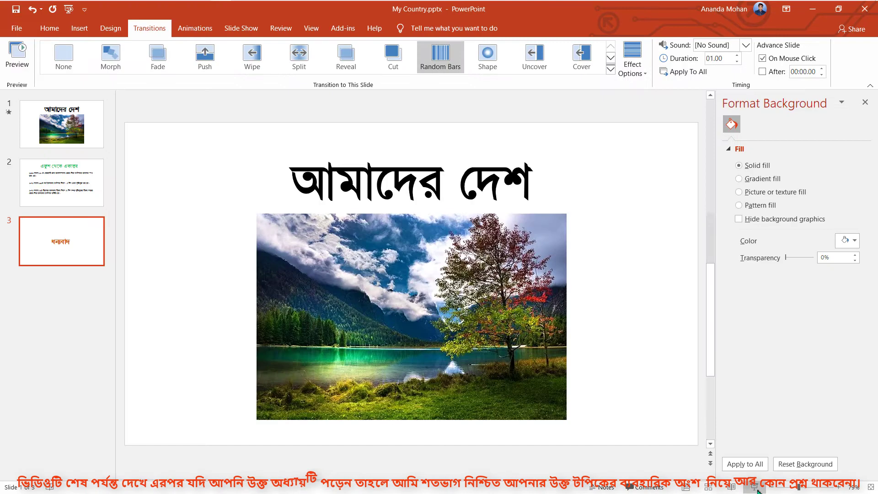
click(62, 123)
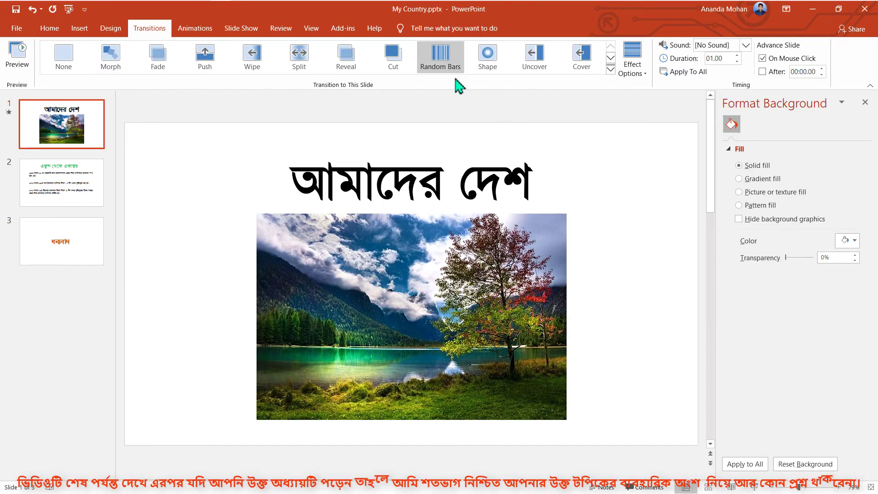
right_click(438, 56)
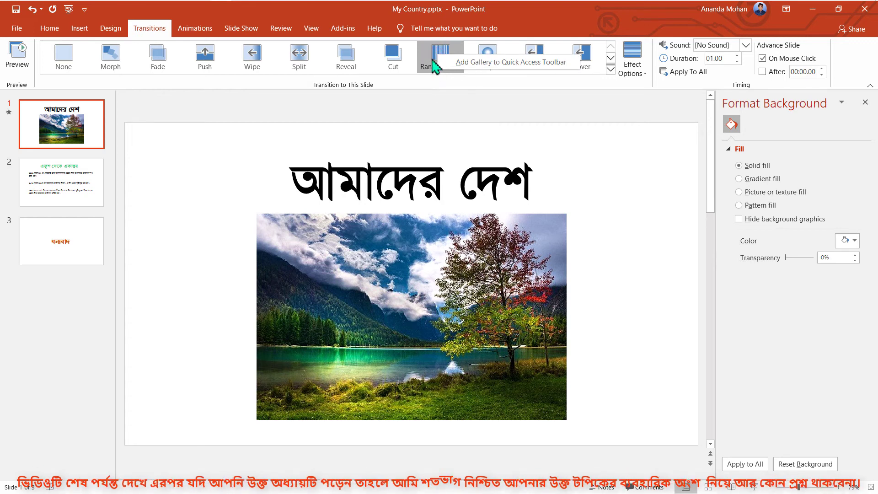
right_click(431, 60)
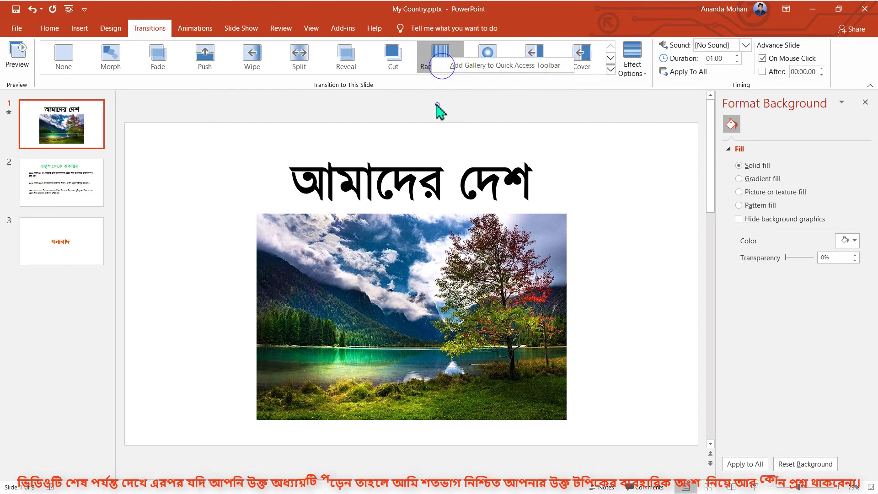
click(444, 73)
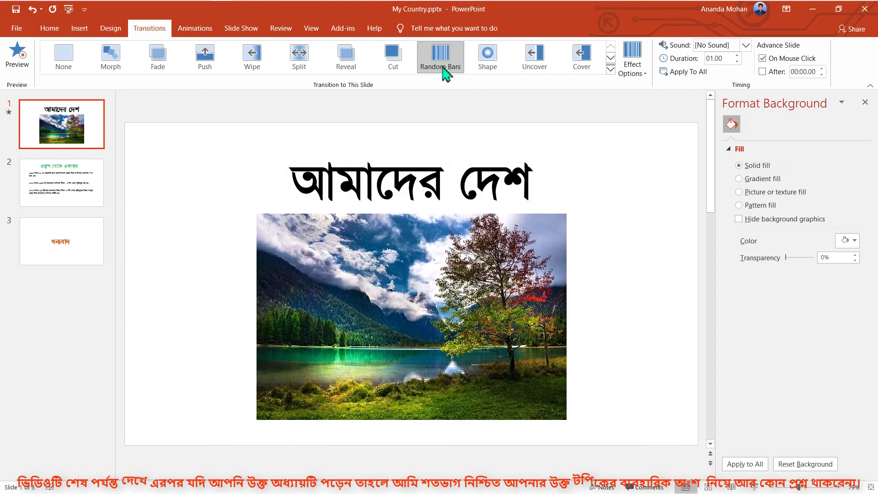
Step: Apply Random Bars to every slide, try a 01.50 duration, and preview it
click(679, 73)
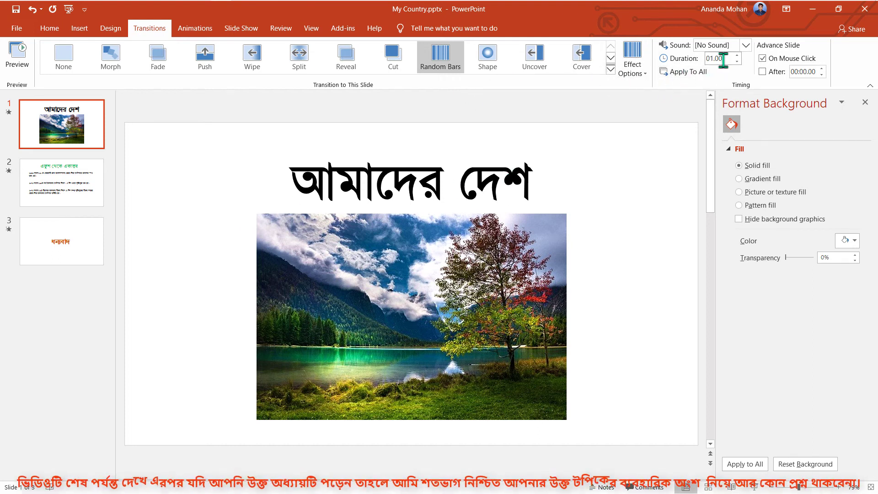
click(737, 56)
click(737, 61)
click(737, 62)
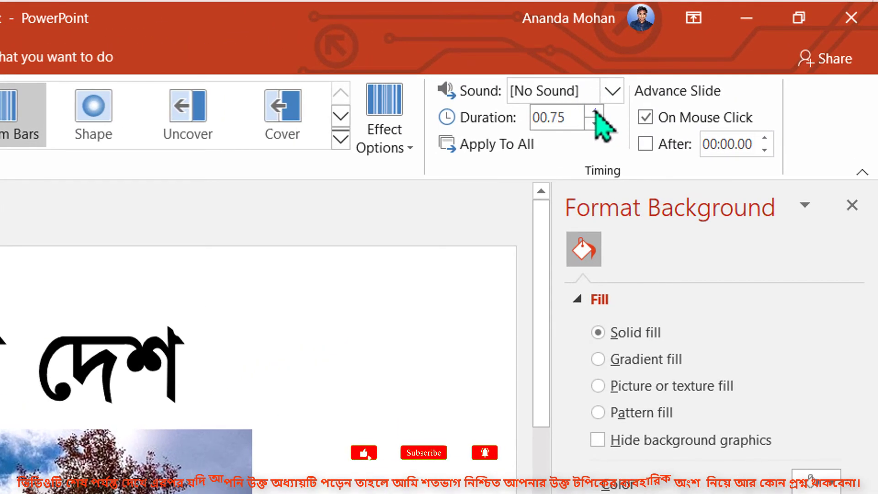
click(594, 112)
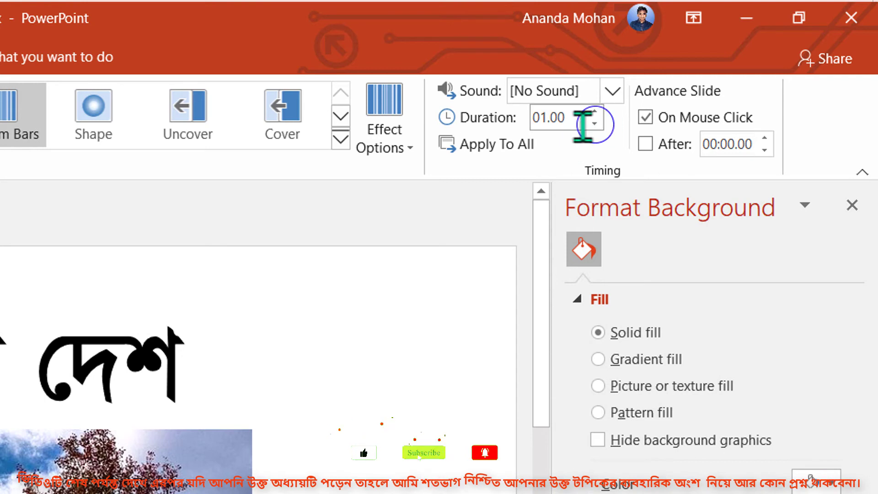
click(594, 111)
click(595, 112)
click(595, 112)
click(594, 112)
click(594, 124)
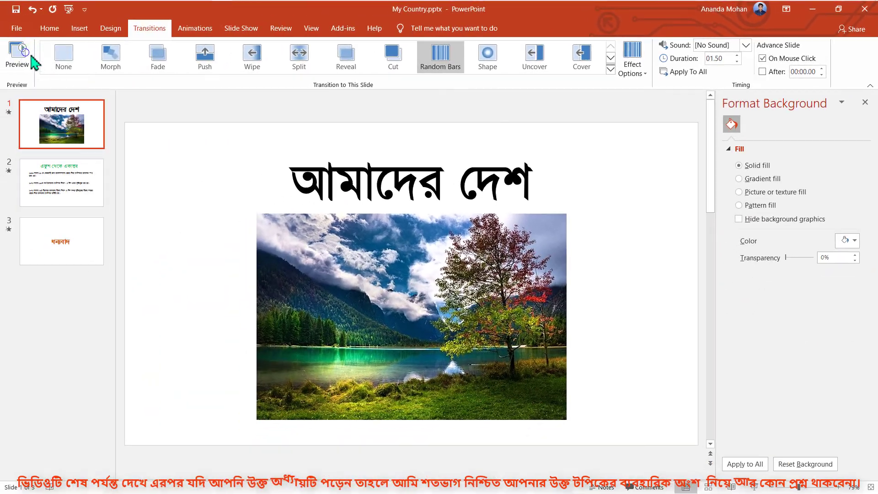
click(20, 58)
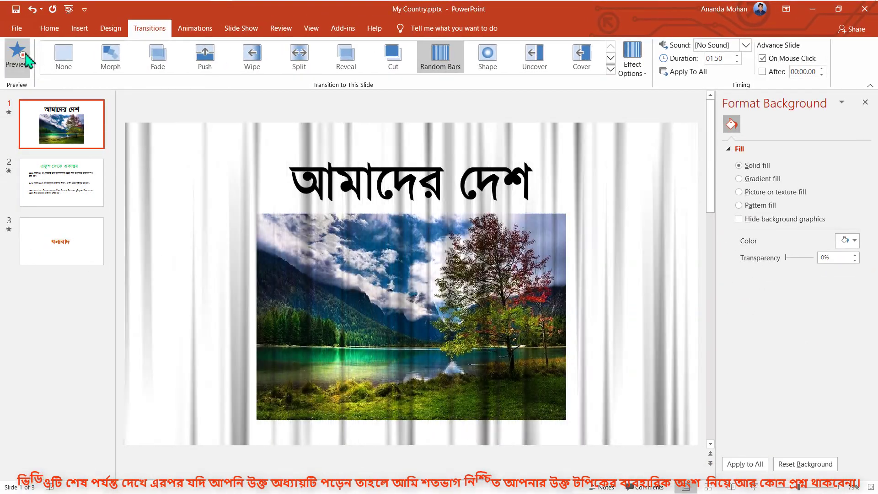
Step: Change the title slide's Random Bars duration to 03.00 and preview the transition
click(737, 62)
click(736, 61)
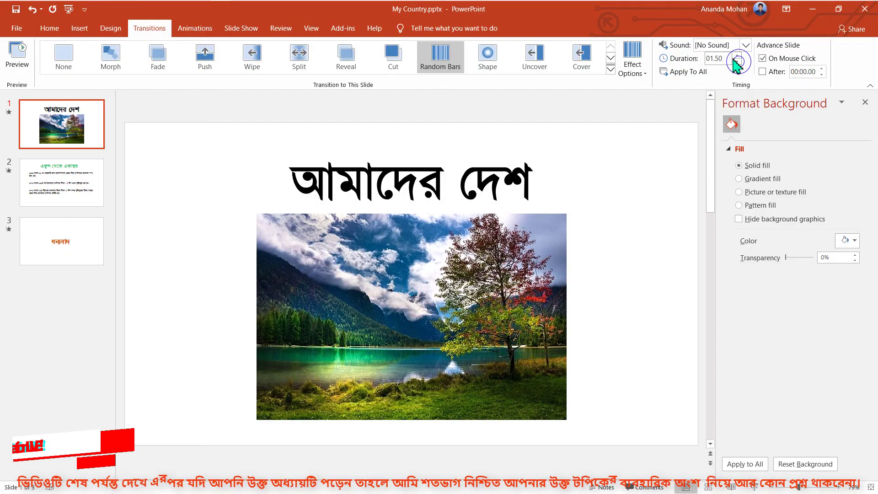
click(17, 56)
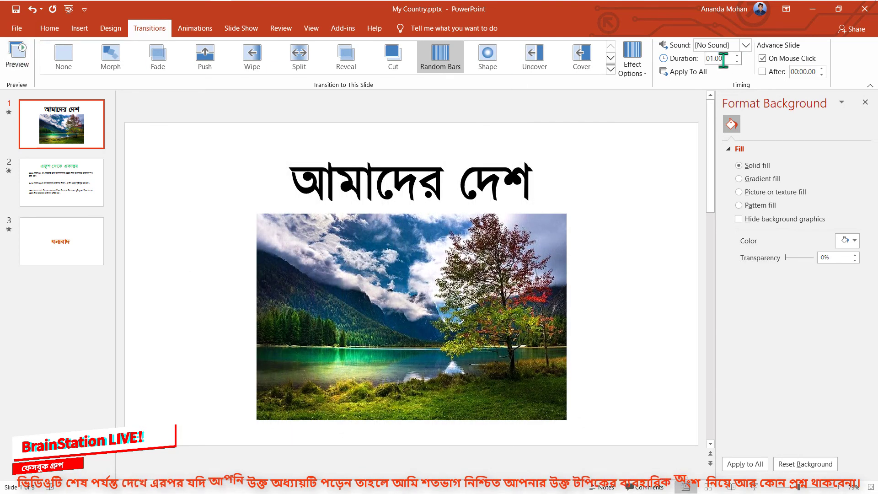
double_click(711, 60)
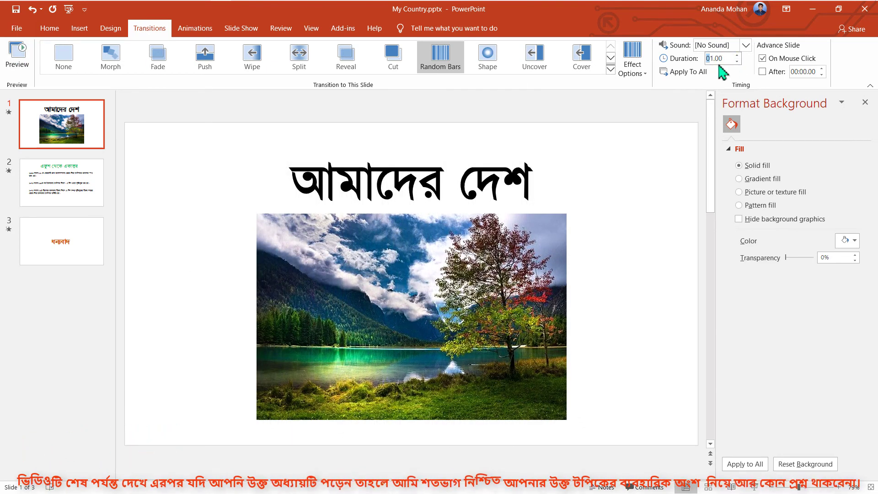
text(3)
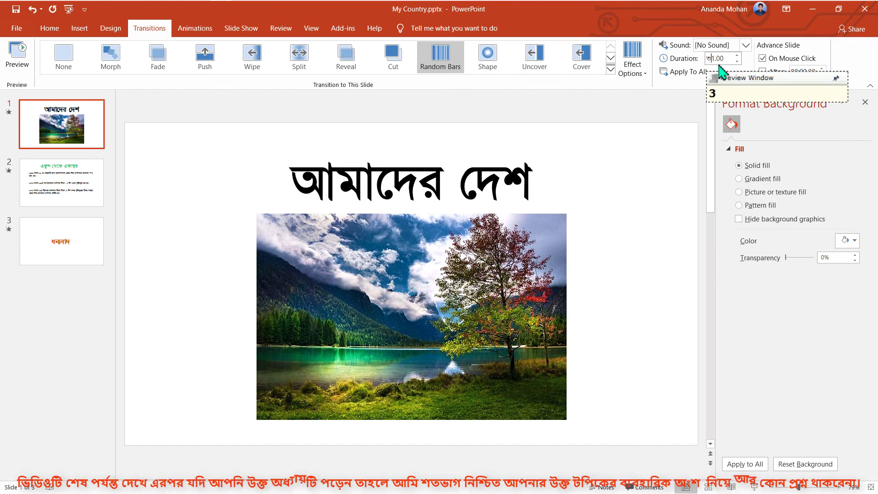
key(BackSpace)
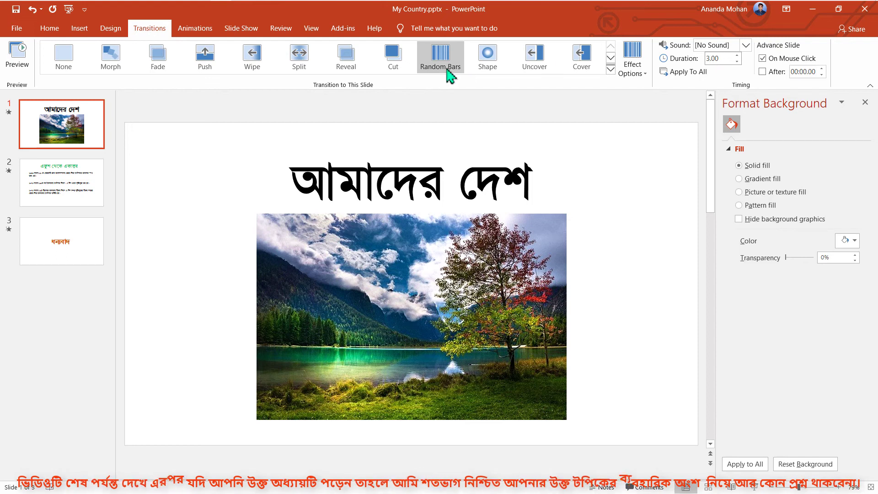
click(17, 58)
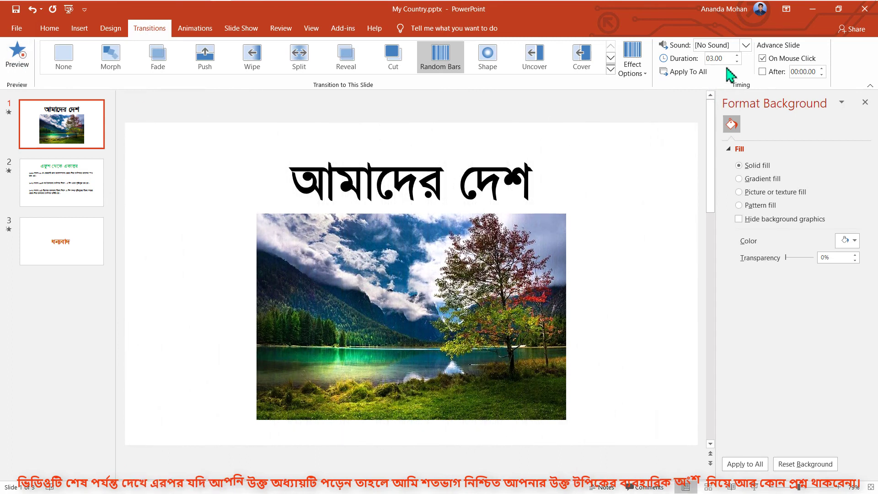
Step: Replace the 03.00 transition duration with 1 so it reads 01.00
click(716, 58)
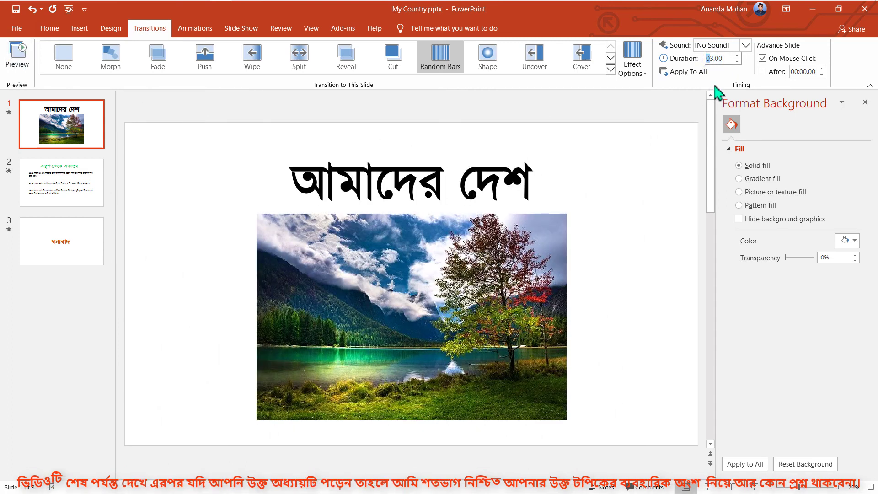
key(BackSpace)
text(1)
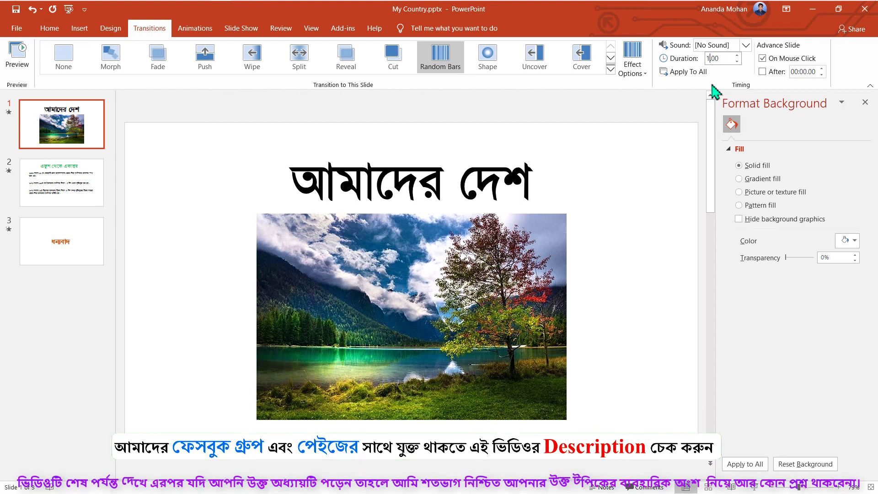
click(722, 76)
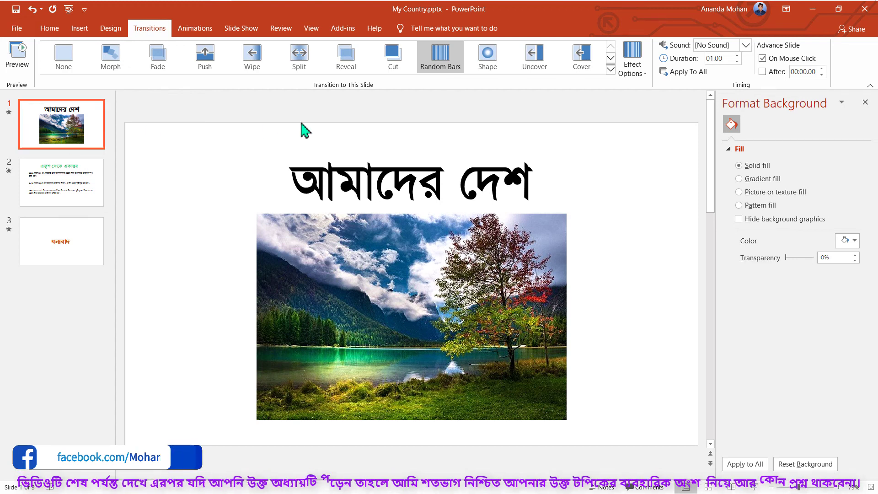
Step: Give slide 2 'একুশ থেকে একাত্তর' a Cover transition coming from the top-right
click(72, 179)
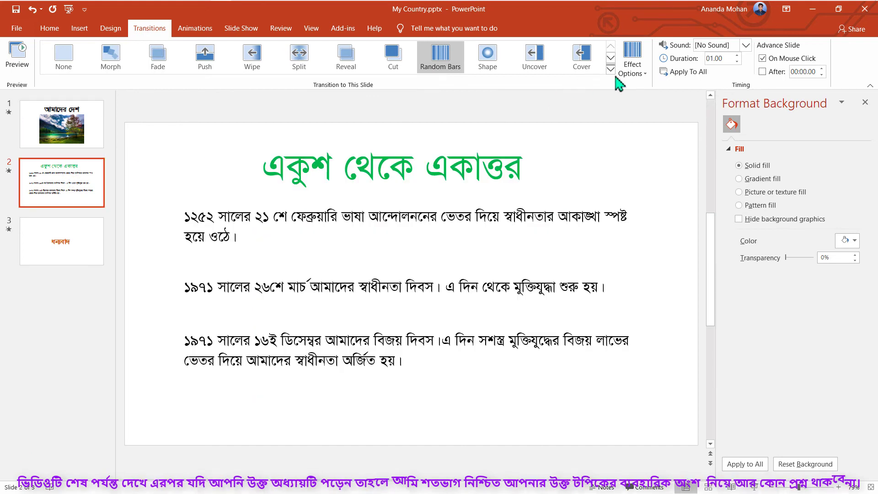
click(588, 65)
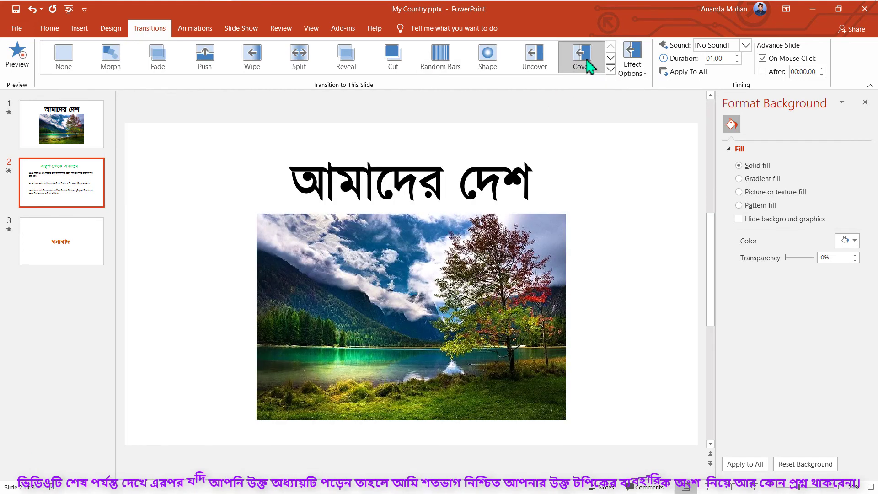
click(632, 60)
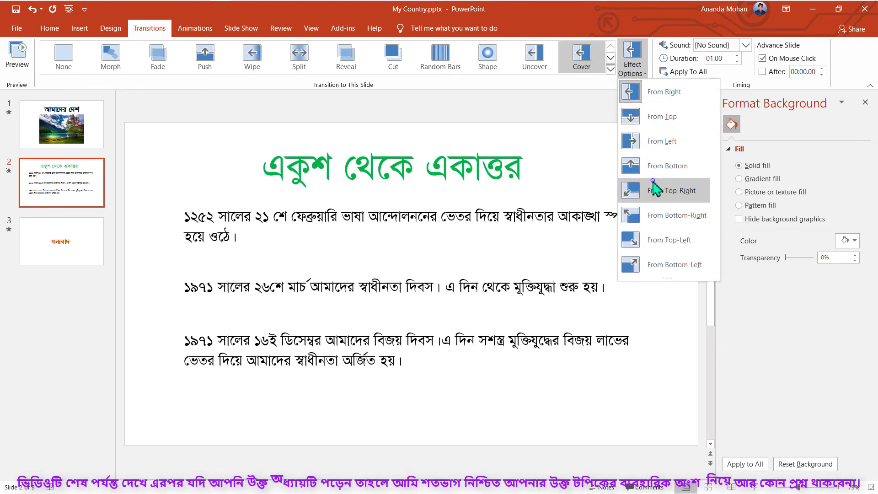
click(665, 190)
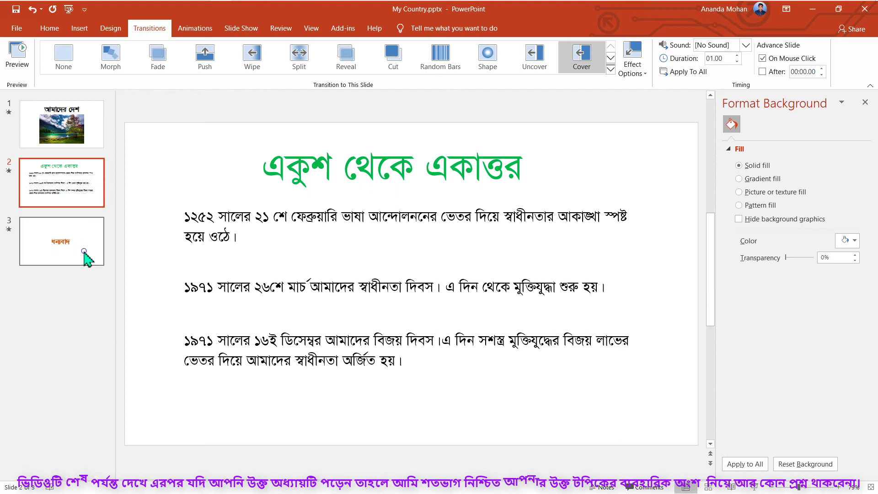
Step: Apply the Origami transition to the thank-you slide
click(94, 247)
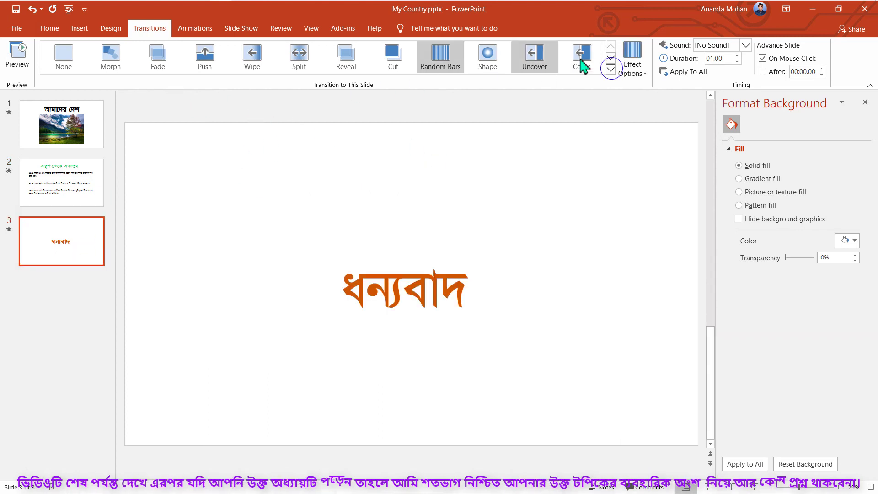
click(610, 68)
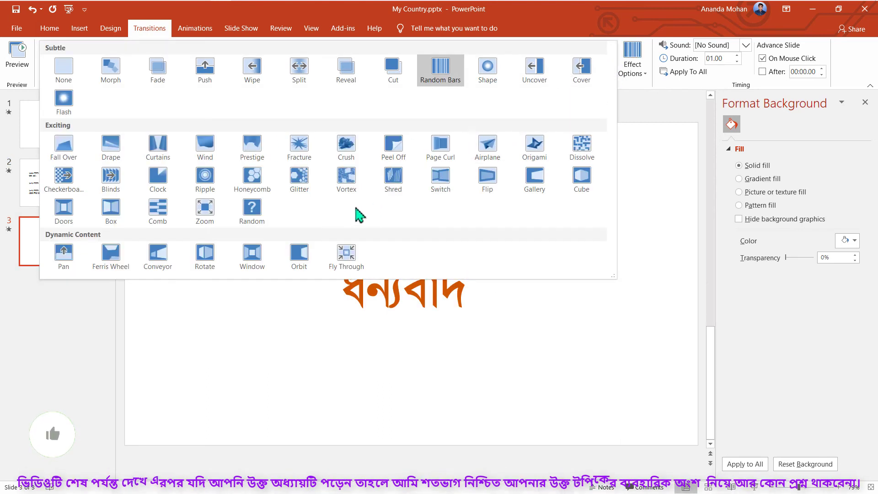
click(538, 156)
click(538, 156)
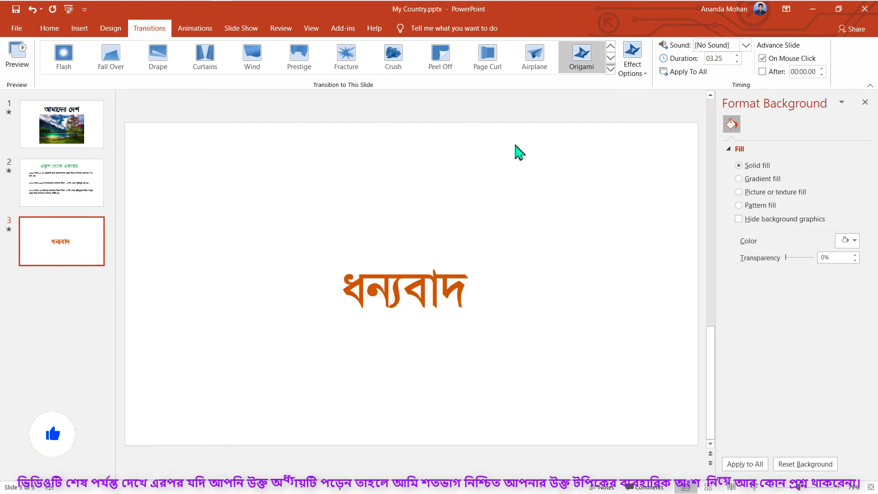
Step: Switch the title slide's transition to Curtains
click(75, 140)
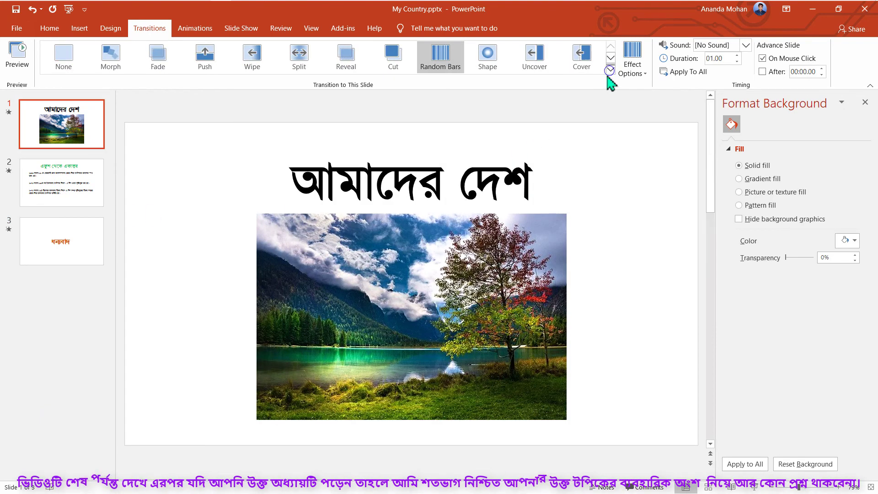
click(610, 70)
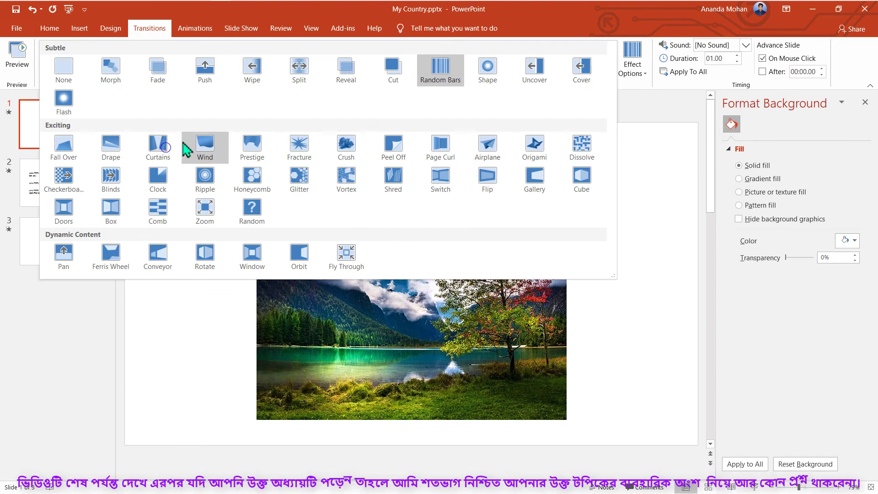
click(161, 147)
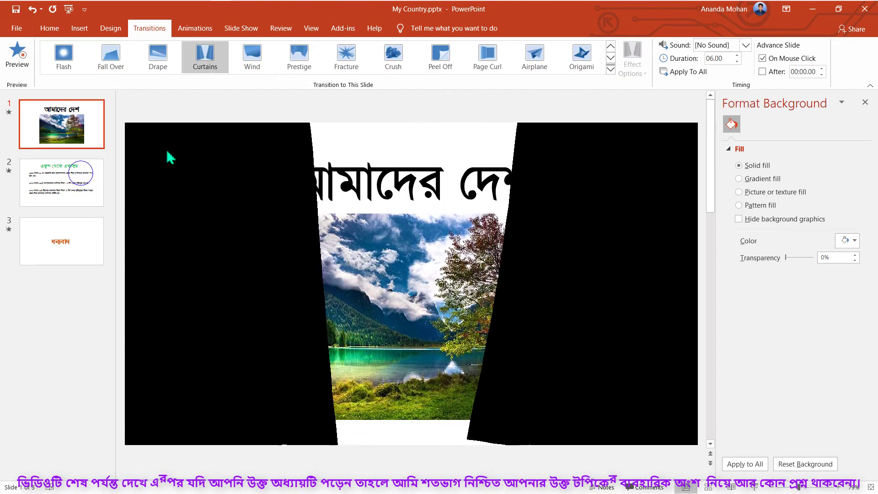
Step: Change slide 2's transition from Cover to Random Bars
click(78, 174)
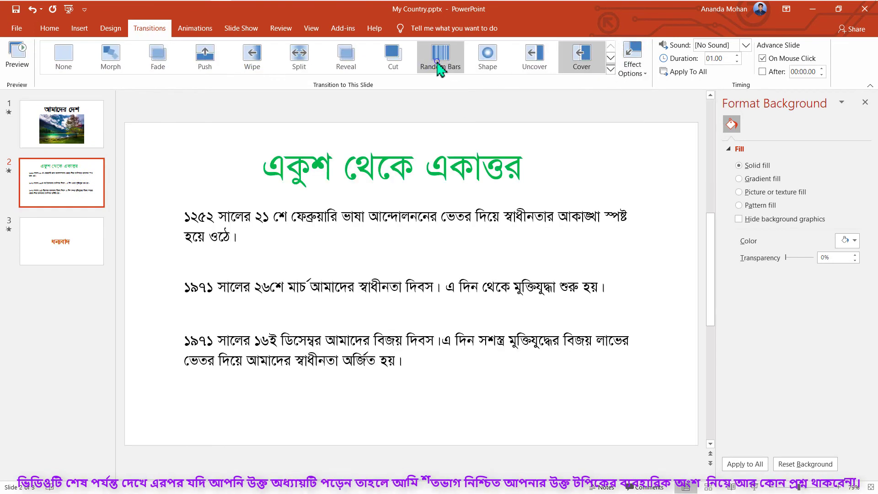
click(437, 64)
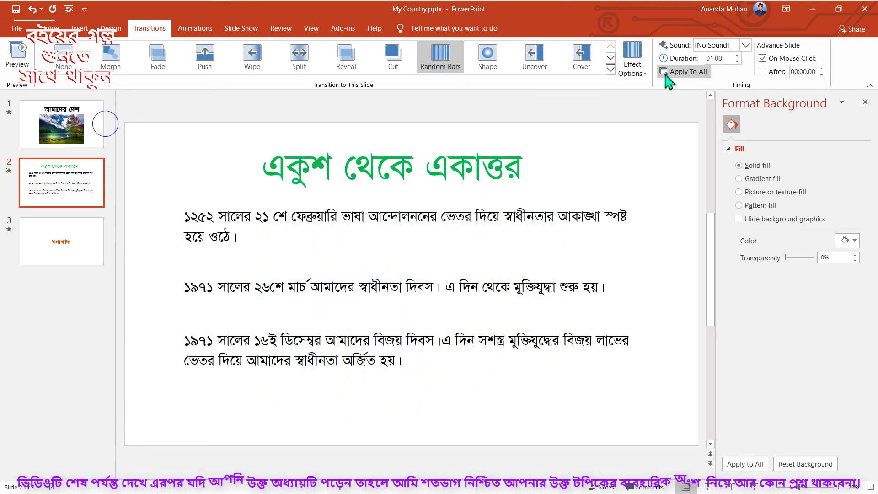
click(108, 132)
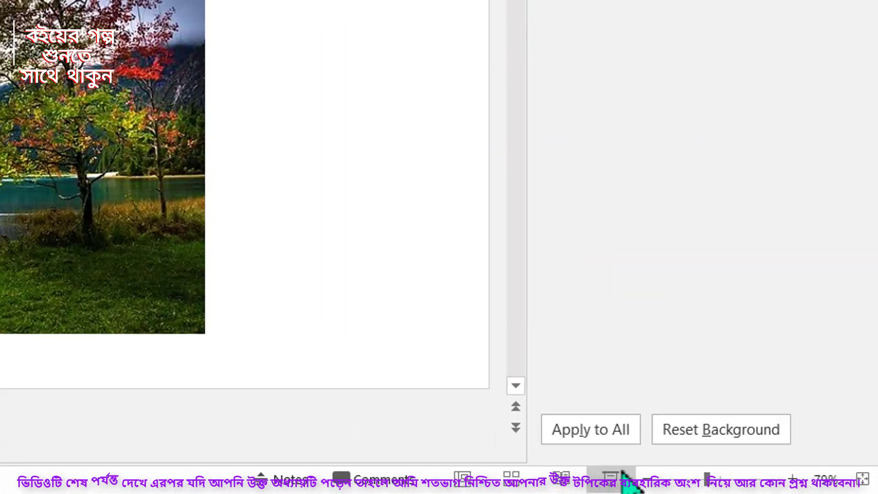
Step: Run the slide show through all three slides until it ends
click(624, 475)
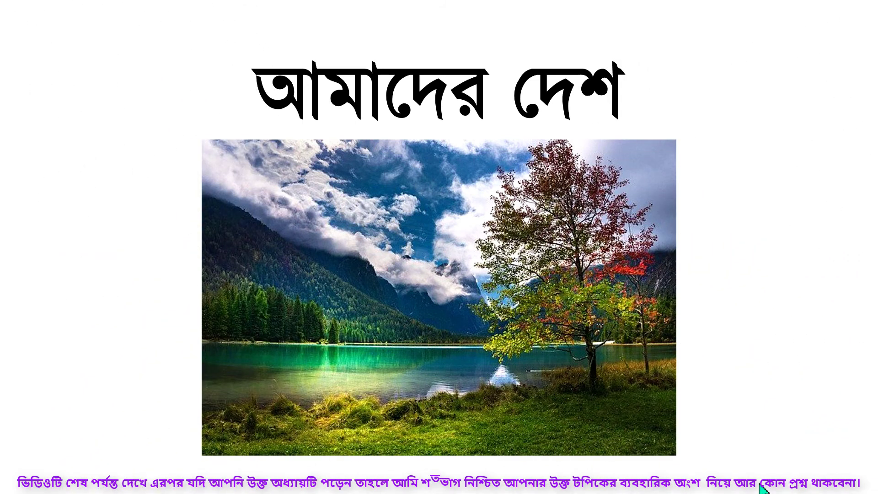
click(761, 488)
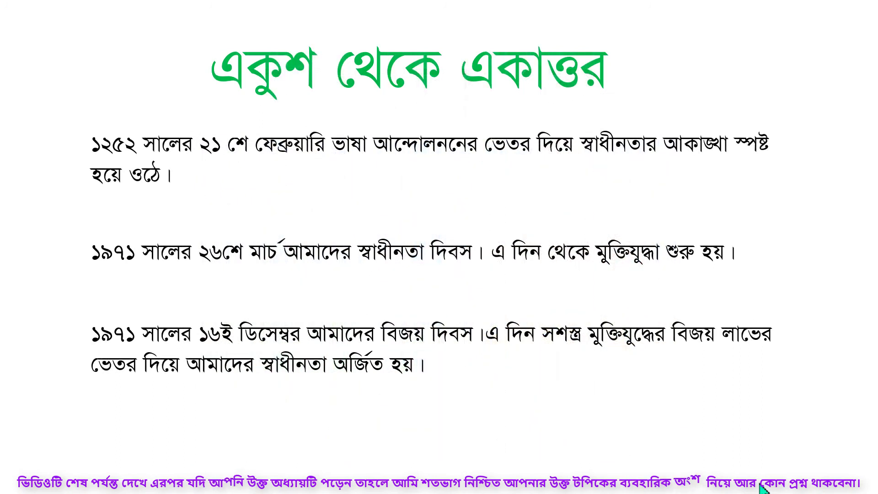
click(761, 489)
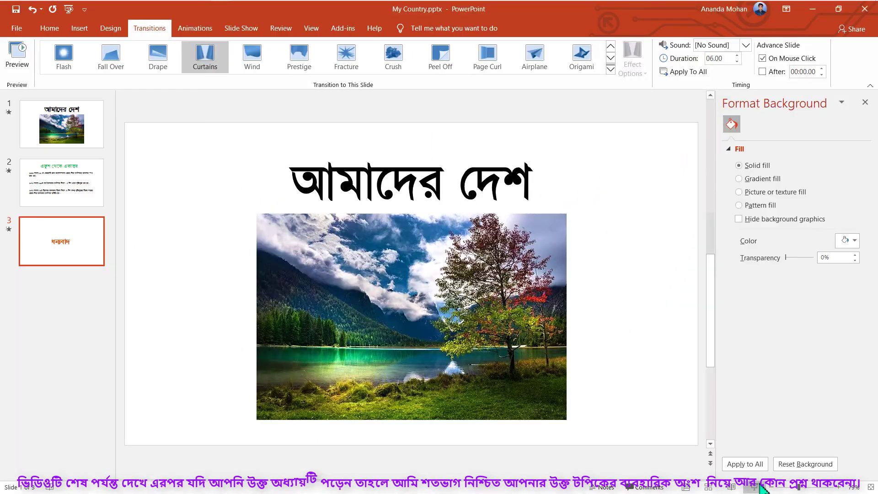
click(761, 488)
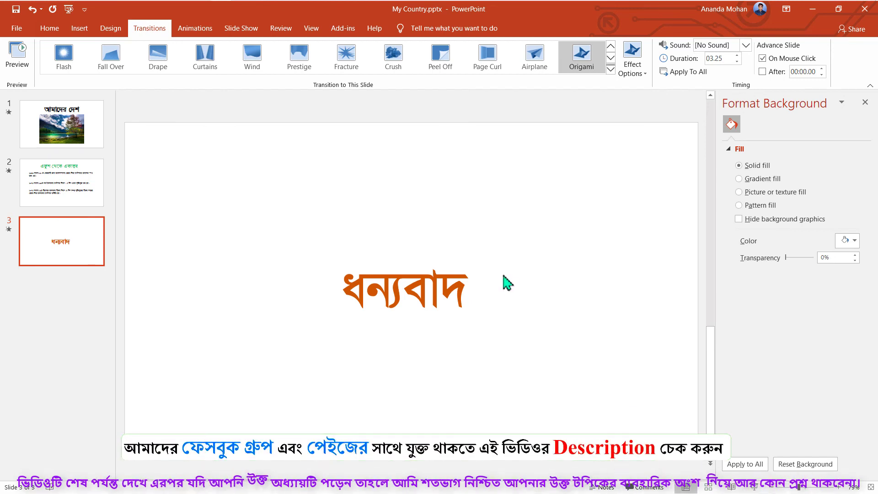
Step: Keep the Click sound on the title slide's transition after cancelling a custom sound file
click(72, 142)
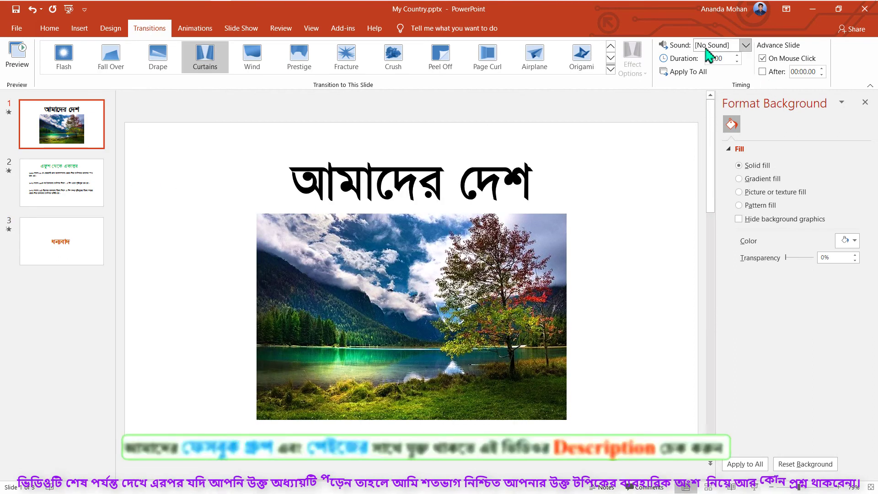
click(745, 45)
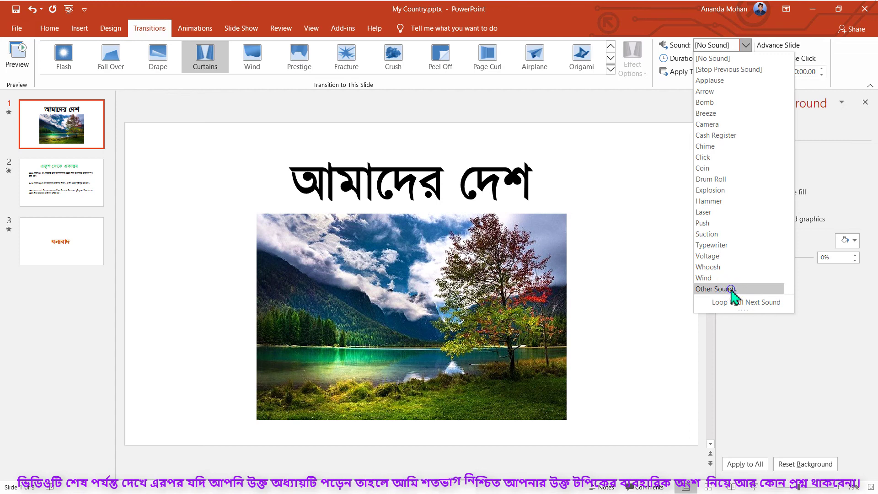
click(731, 289)
click(400, 256)
click(746, 45)
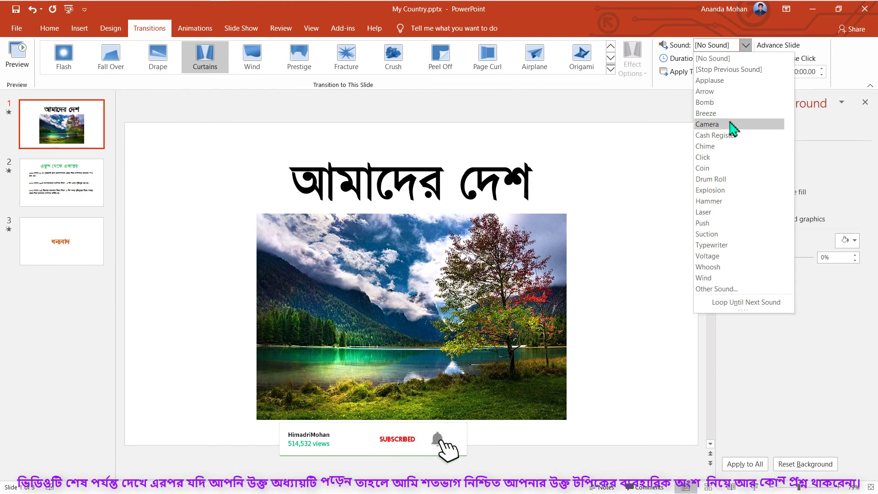
click(719, 157)
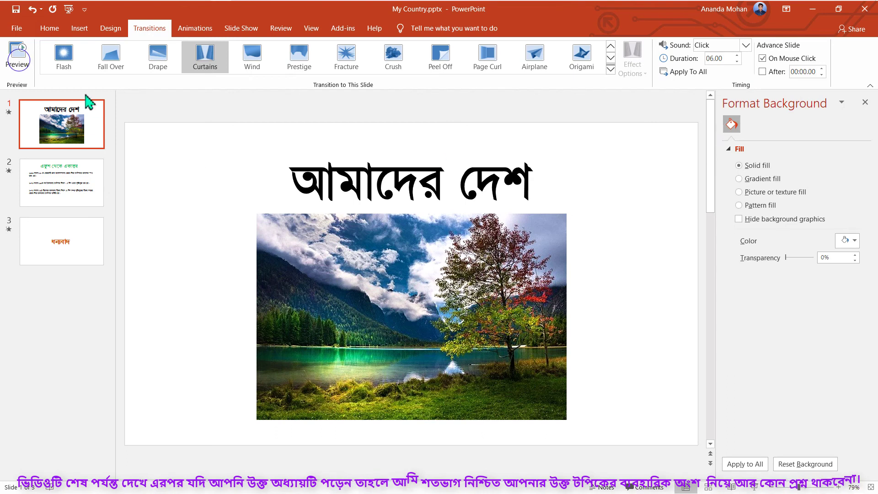
Step: Preview the Curtains transition and bring up the transition sound list
click(19, 64)
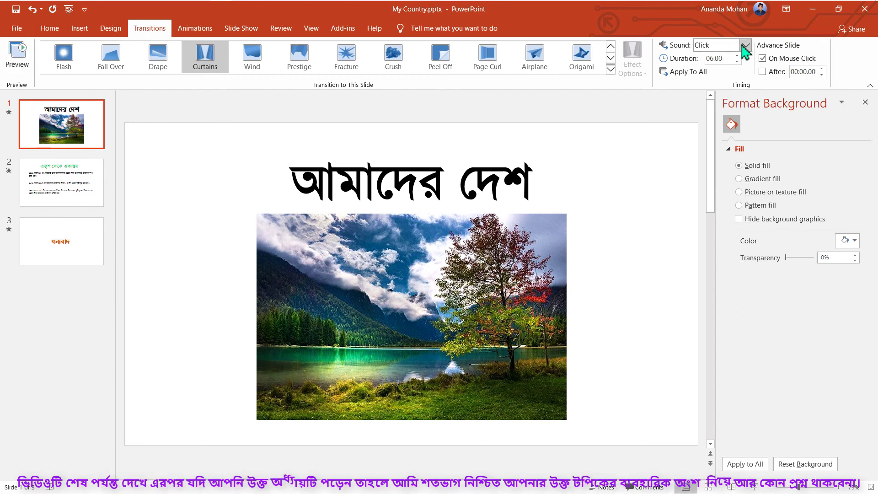
click(716, 59)
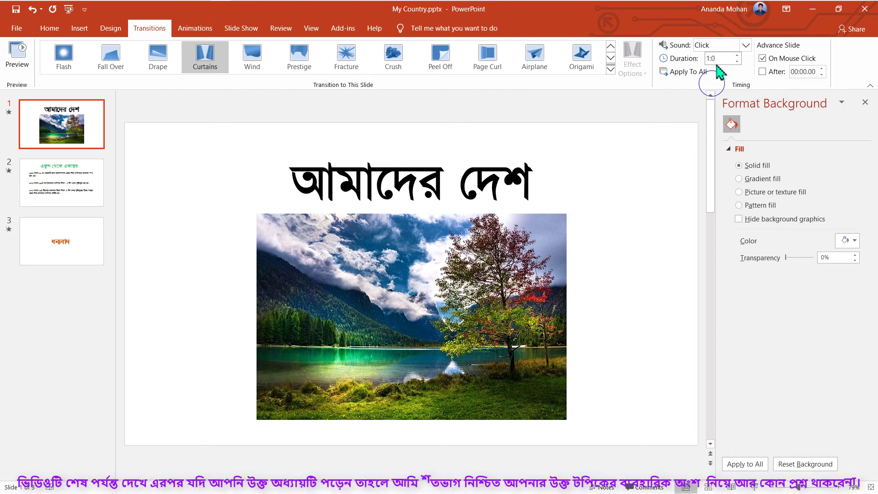
click(746, 45)
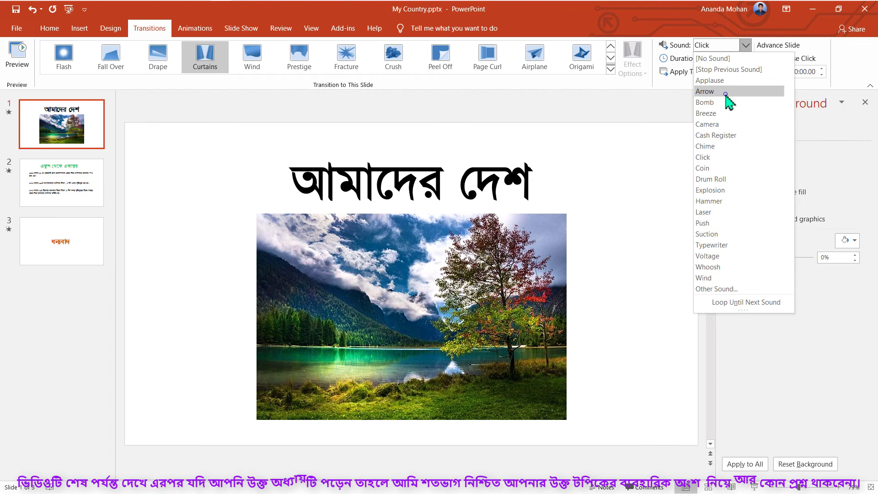
Step: Give the Curtains transition the Arrow sound, preview it, and change the duration to 59.00
click(725, 94)
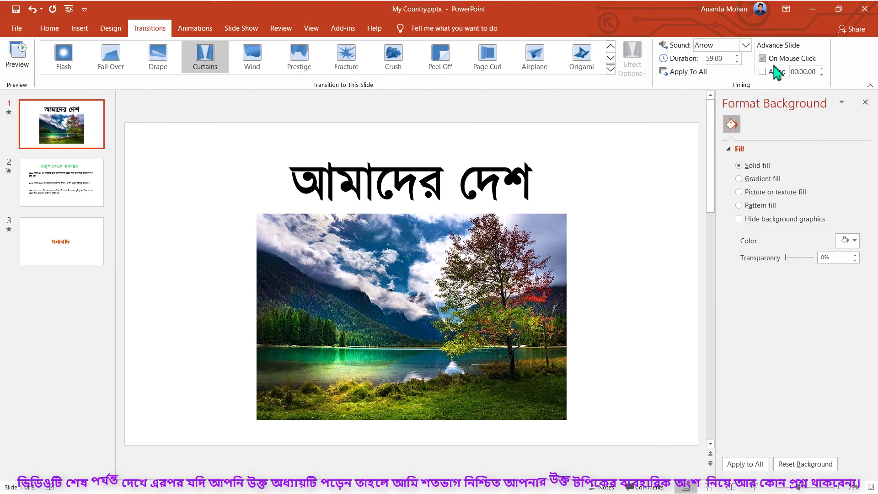
click(25, 64)
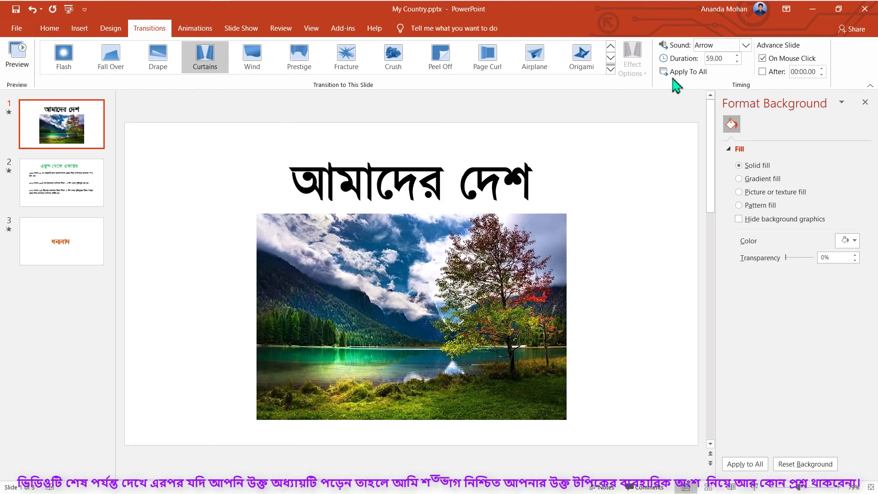
click(737, 62)
text(1.7)
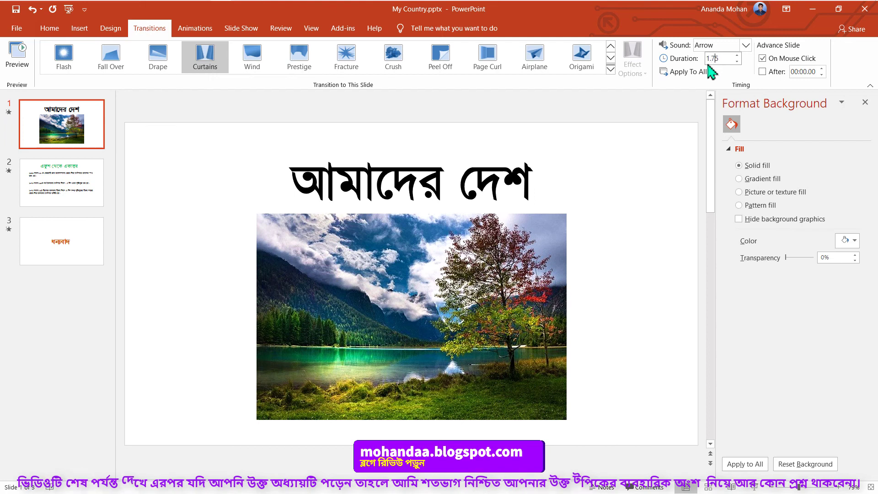
key(BackSpace)
key(BackSpace)
key(BackSpace)
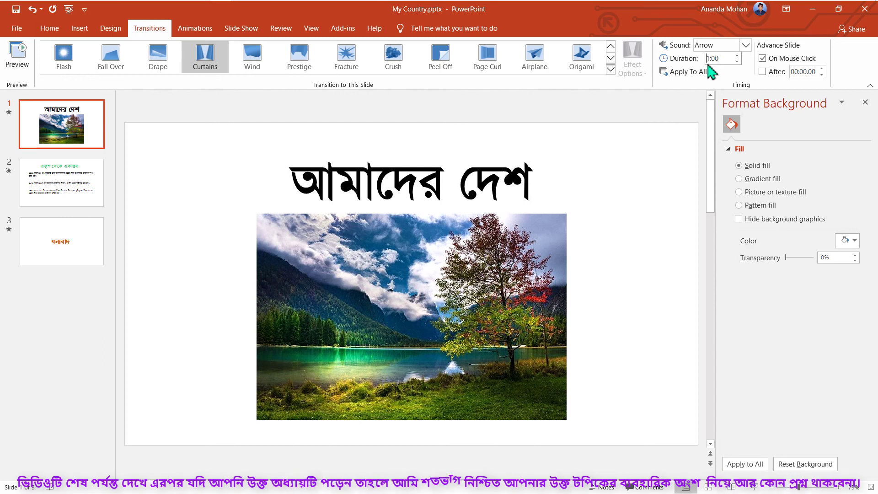
Step: Set the title slide's transition duration to 01.00 and preview it
click(574, 111)
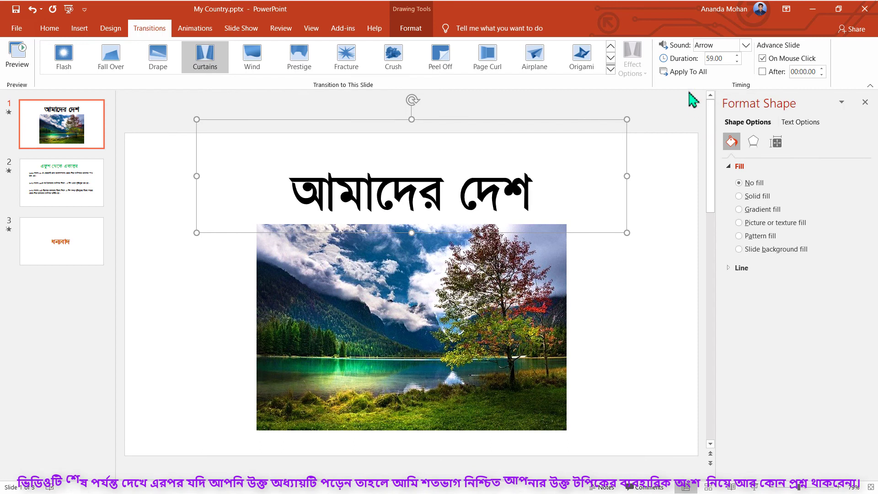
click(690, 97)
click(737, 62)
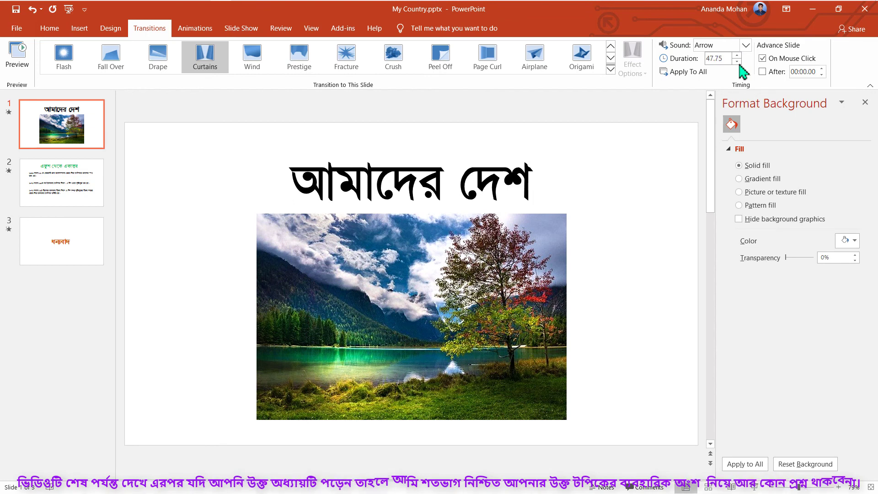
click(737, 61)
drag(714, 59, 706, 58)
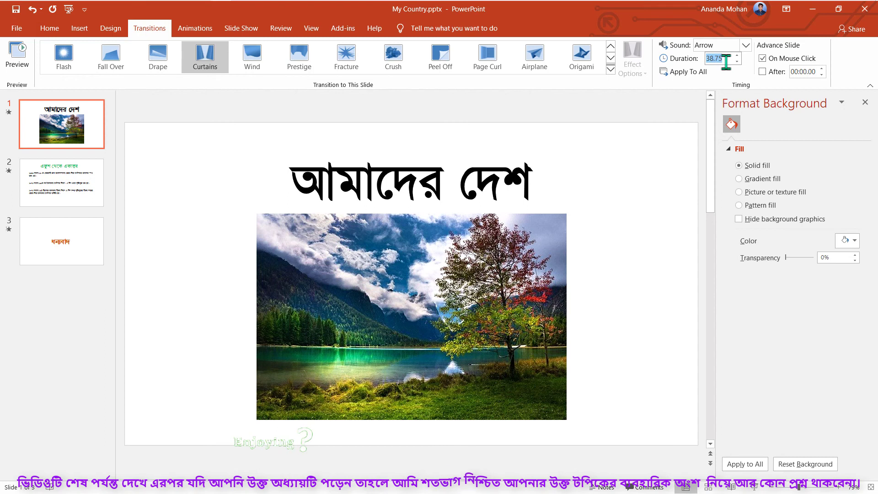
text(1:)
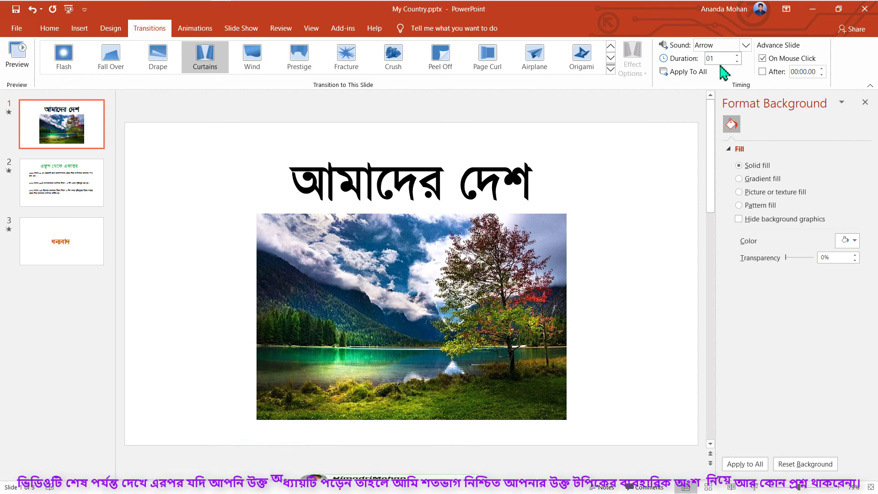
text(59)
key(Return)
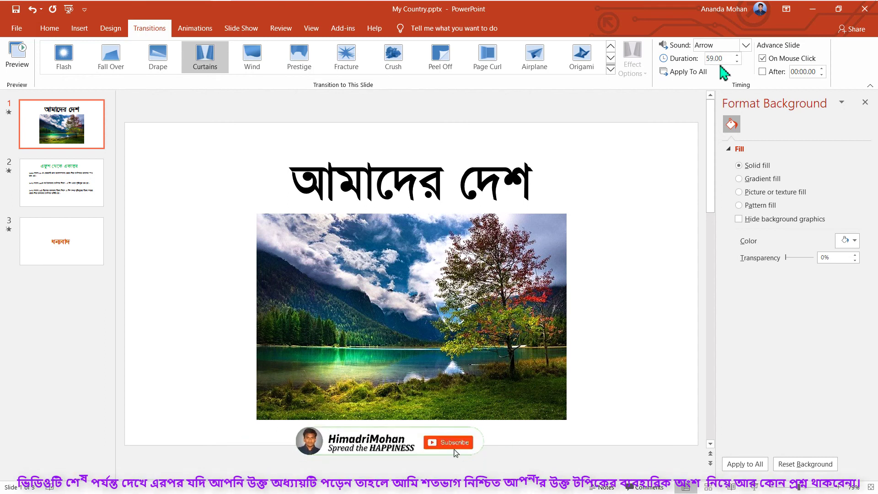
drag(713, 59, 730, 63)
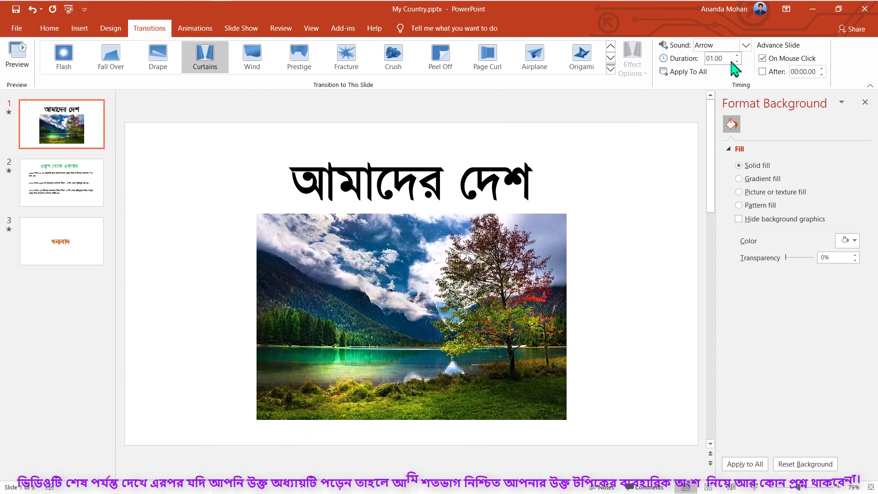
click(20, 57)
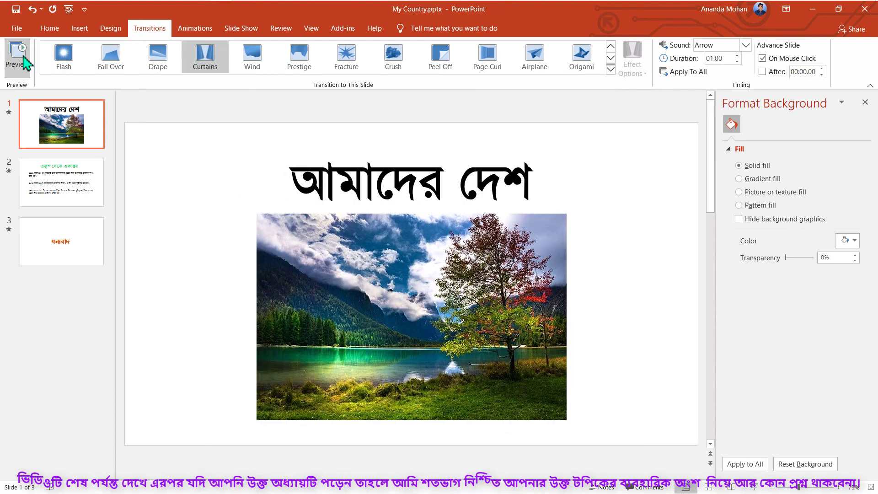
Step: Give the title slide's transition the Cash Register sound and preview it
click(745, 44)
click(718, 136)
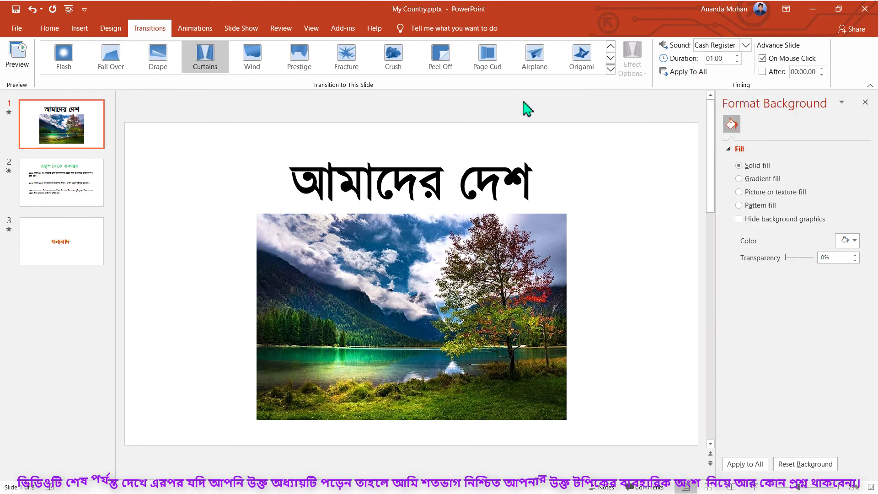
click(18, 57)
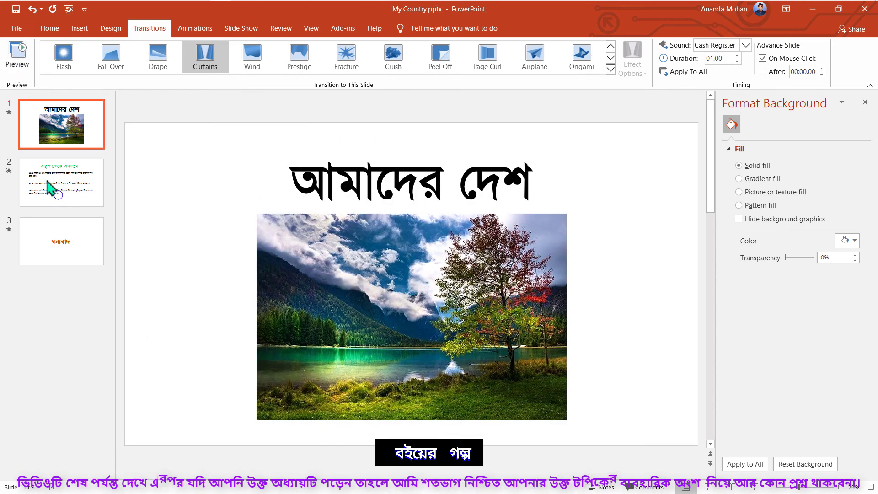
Step: Set slide 2's transition sound to Click
click(64, 202)
click(745, 45)
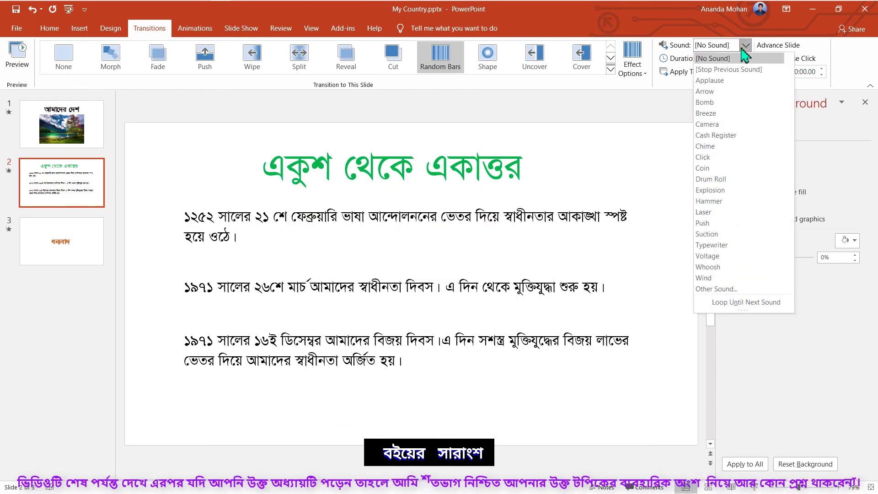
click(728, 155)
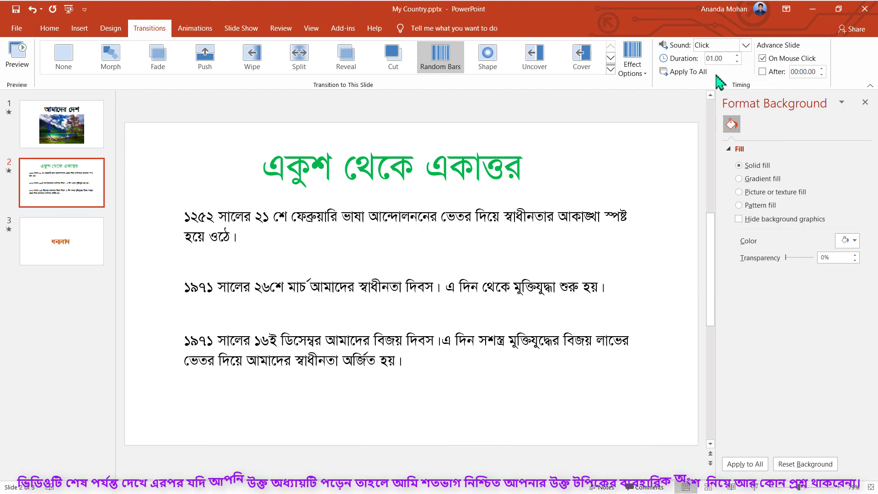
Step: Give slide 3's Origami transition the Explosion sound
click(62, 124)
click(95, 243)
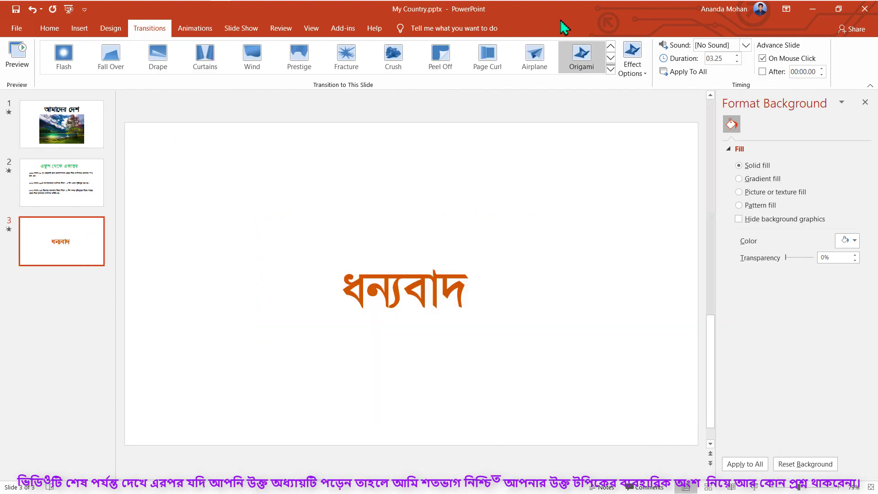
click(745, 45)
click(732, 178)
double_click(724, 58)
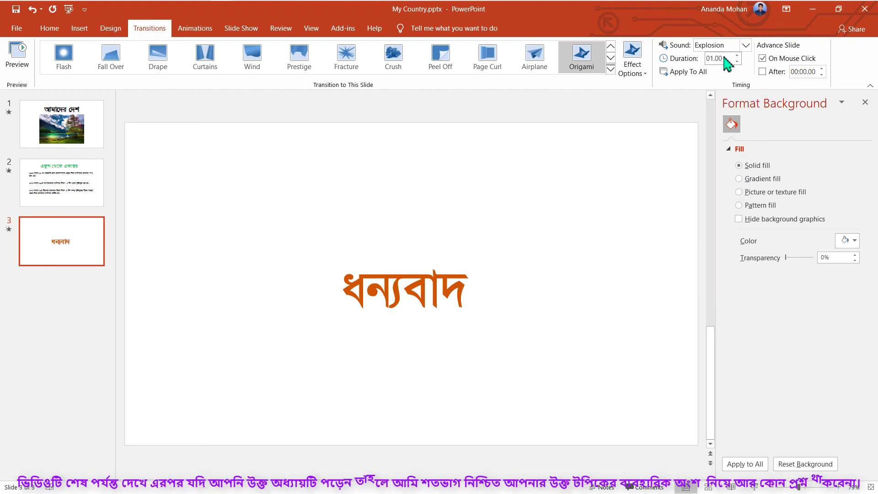
Step: Play the slide show from slide 1 through the final slide, then end it
click(83, 147)
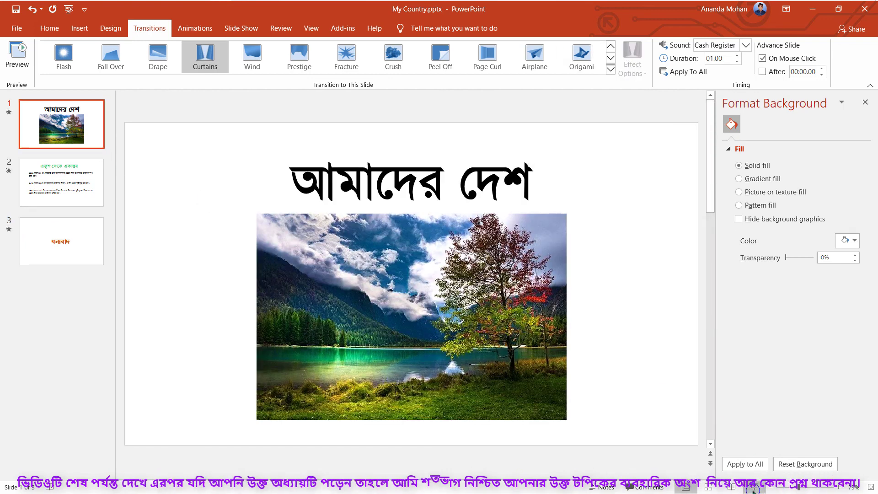
click(754, 490)
click(753, 490)
click(778, 378)
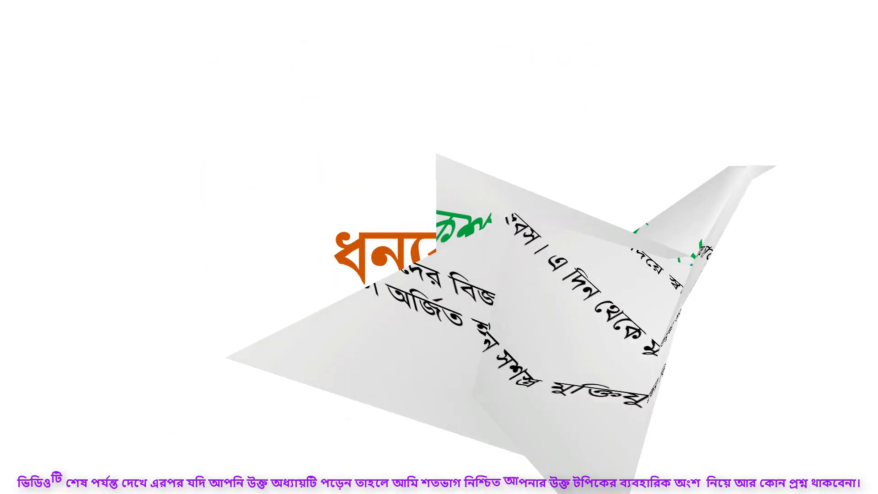
key(Escape)
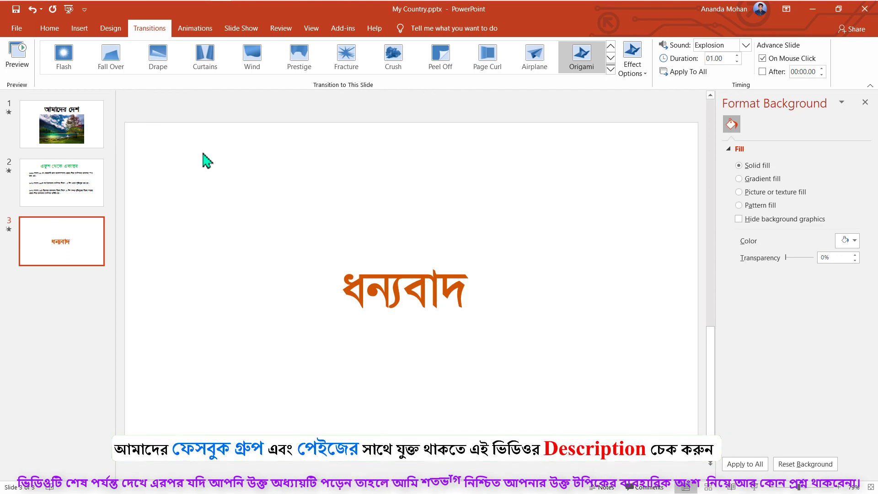
Step: Add a new fourth slide after the ধন্যবাদ slide and delete its title and content placeholders
right_click(88, 241)
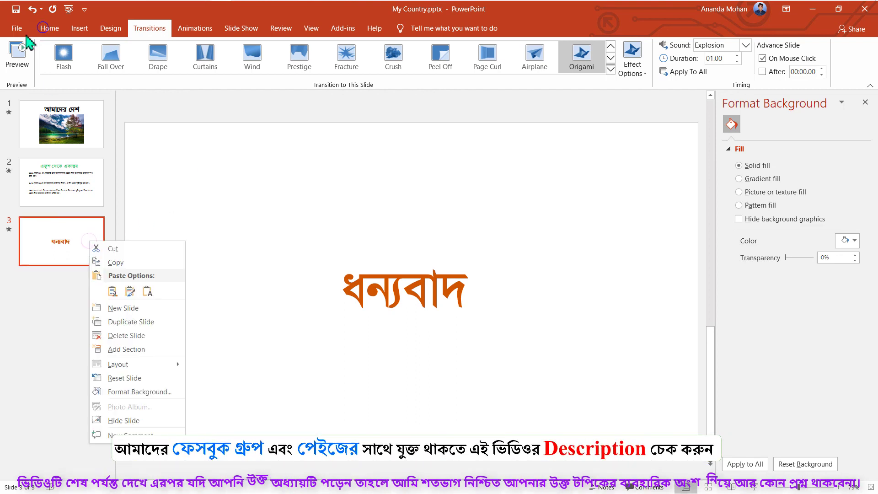
click(44, 28)
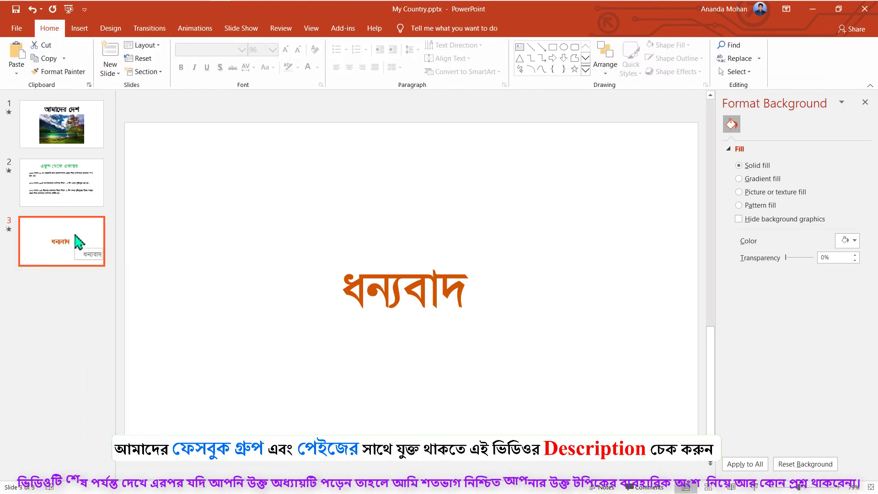
click(109, 55)
click(152, 136)
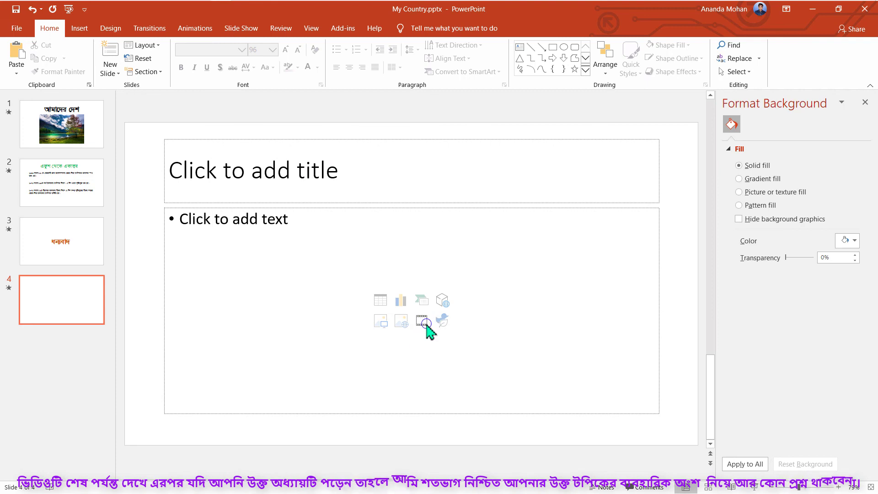
click(421, 321)
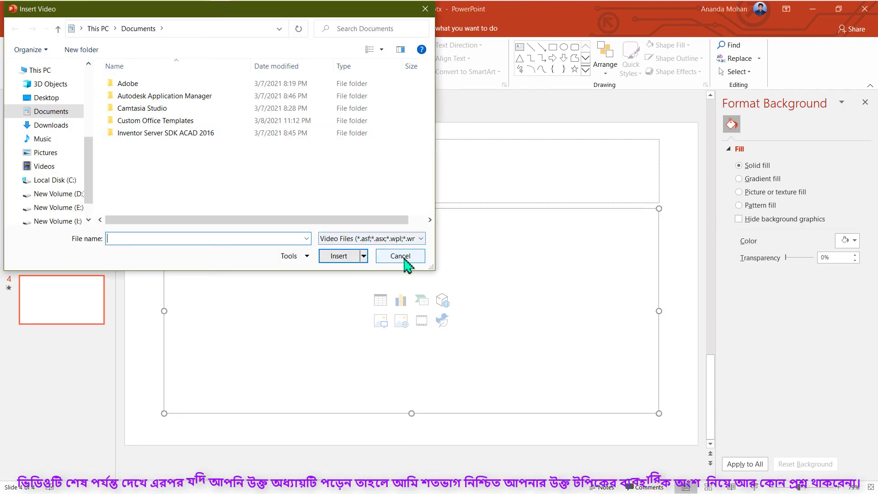
click(400, 256)
drag(131, 114, 669, 428)
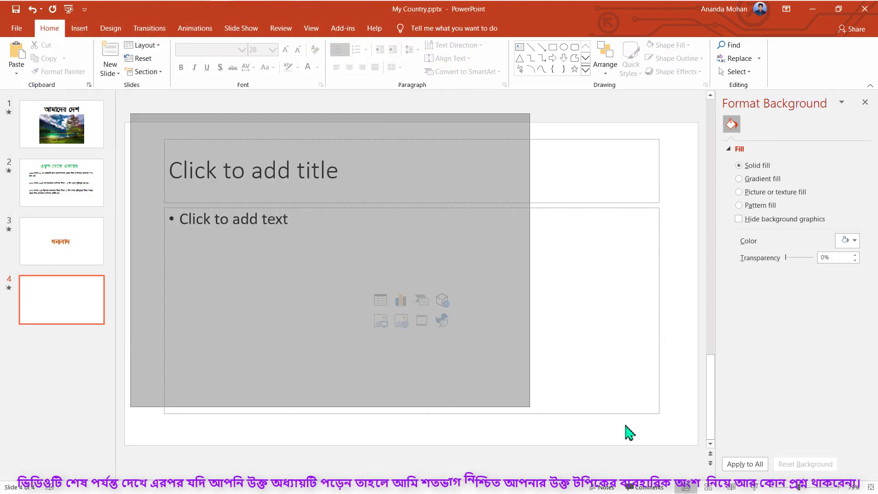
key(Delete)
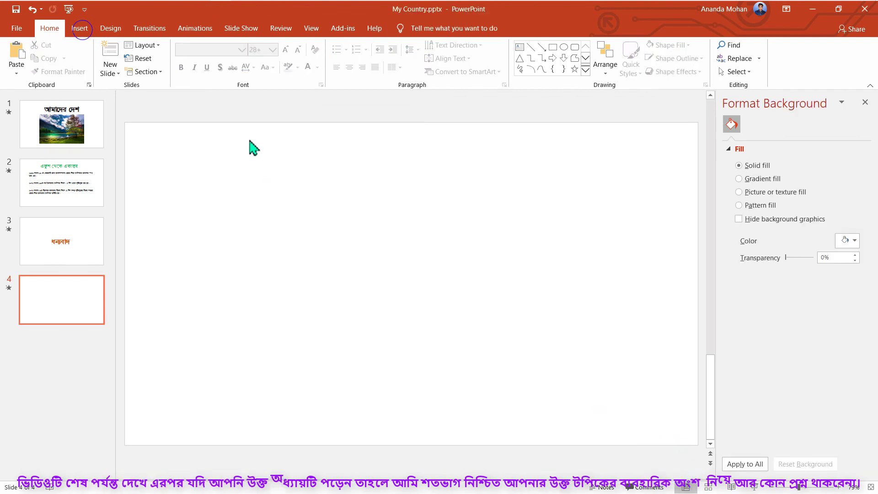
Step: Insert Ramer Sumoti 0.mp4 from D:\Work fileS\Camtasia\Books review\New folder onto slide 4
click(82, 30)
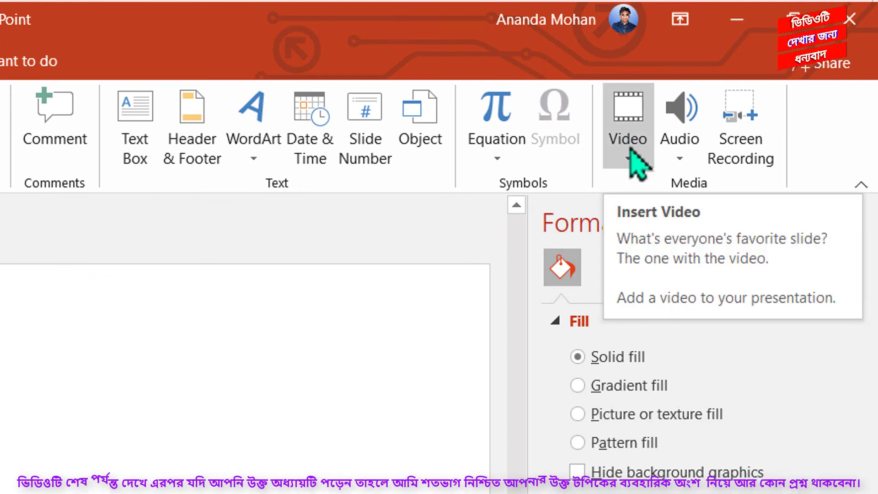
click(630, 155)
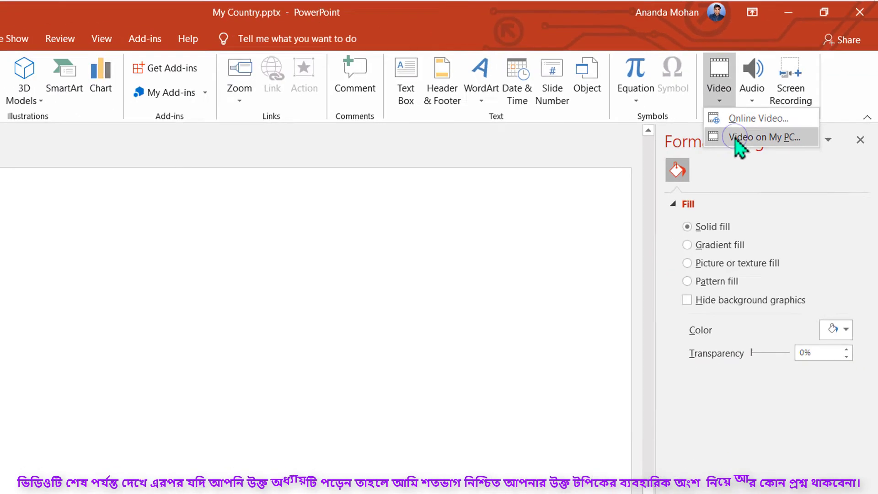
click(651, 214)
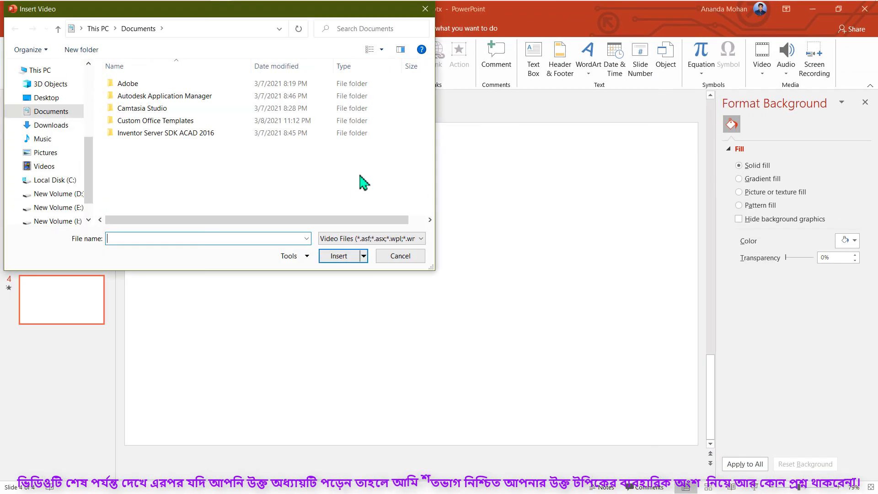
click(51, 194)
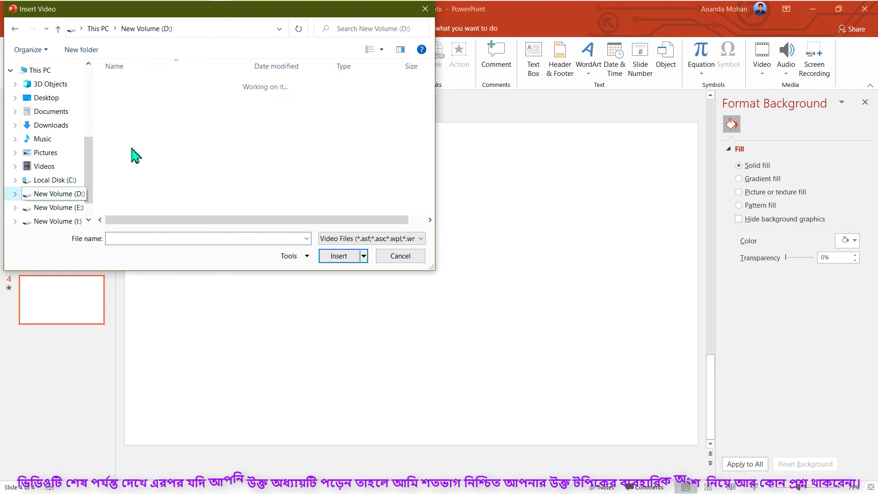
scroll(146, 182, down, 1)
double_click(142, 197)
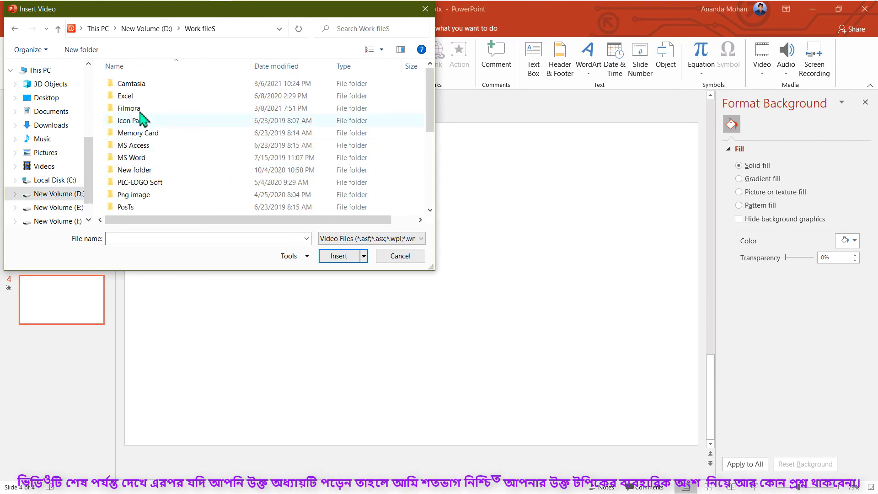
click(151, 85)
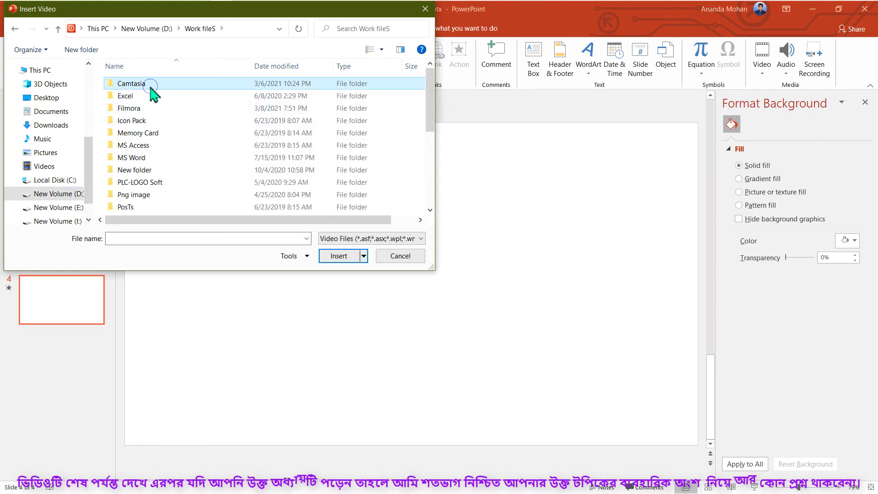
double_click(151, 85)
double_click(147, 133)
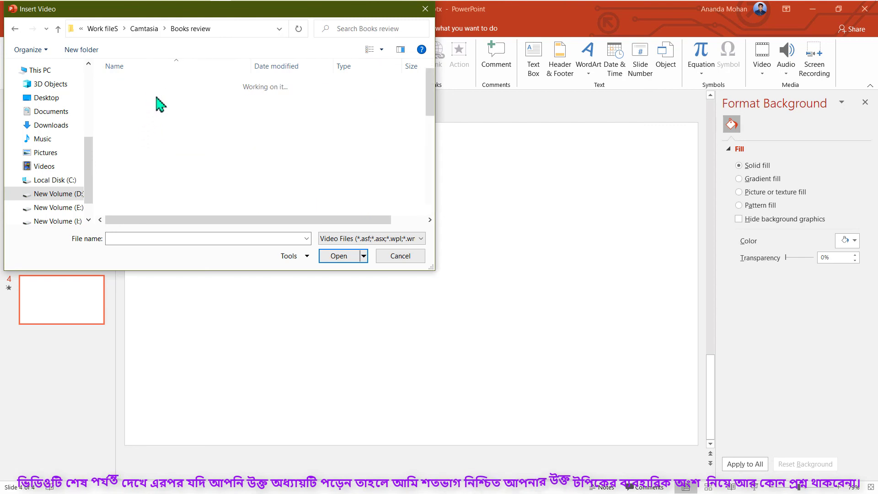
double_click(201, 107)
double_click(328, 121)
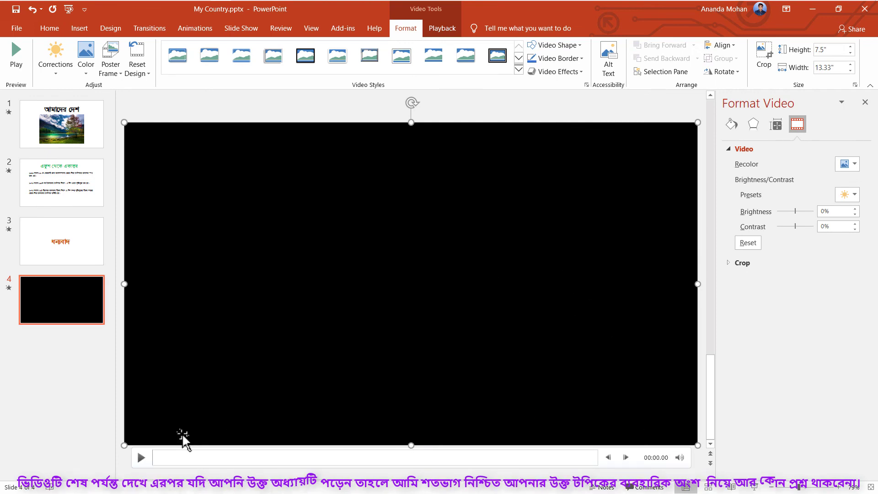
Step: Preview the inserted video, pausing it at 00:03.46
click(144, 457)
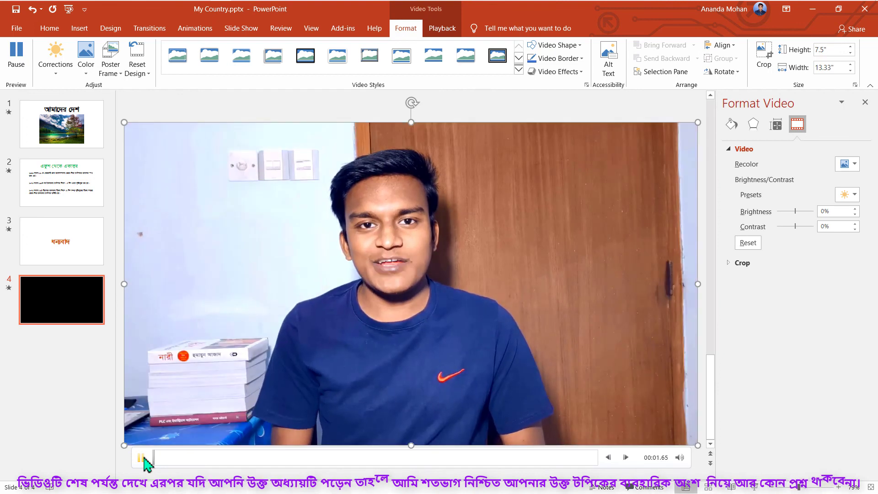
click(144, 457)
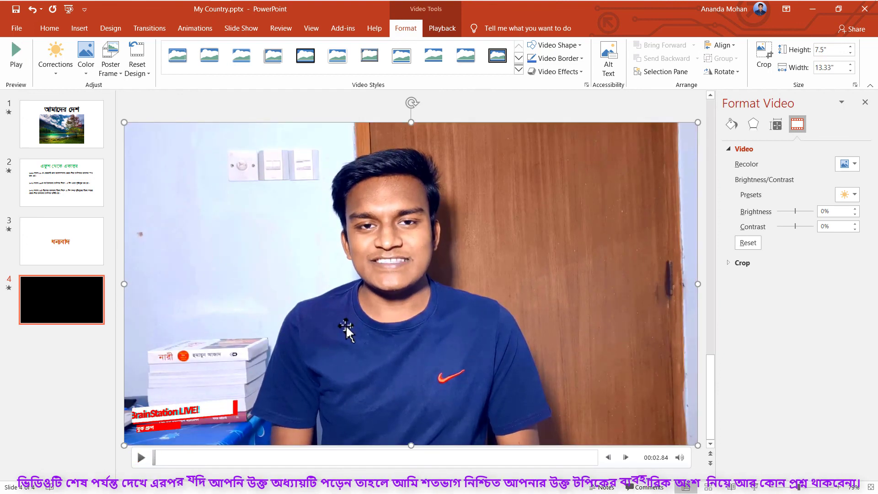
click(143, 457)
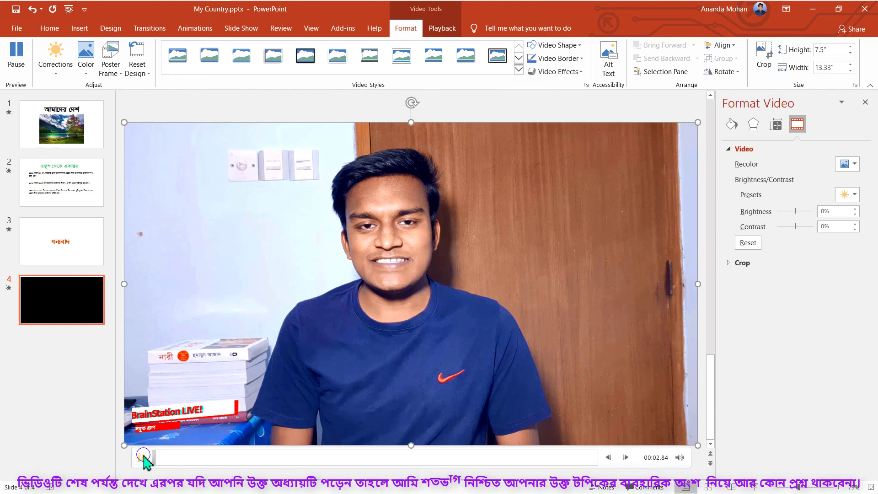
click(142, 458)
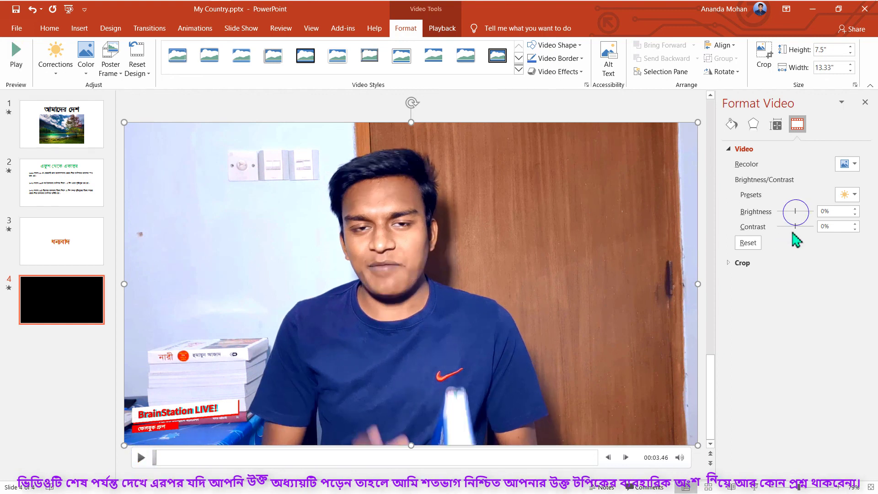
Step: Set the video's brightness and contrast back to 0%, then return to slide 1, আমাদের দেশ
mouse_move(795, 212)
mouse_down()
mouse_move(802, 226)
mouse_move(796, 212)
mouse_move(809, 219)
mouse_up()
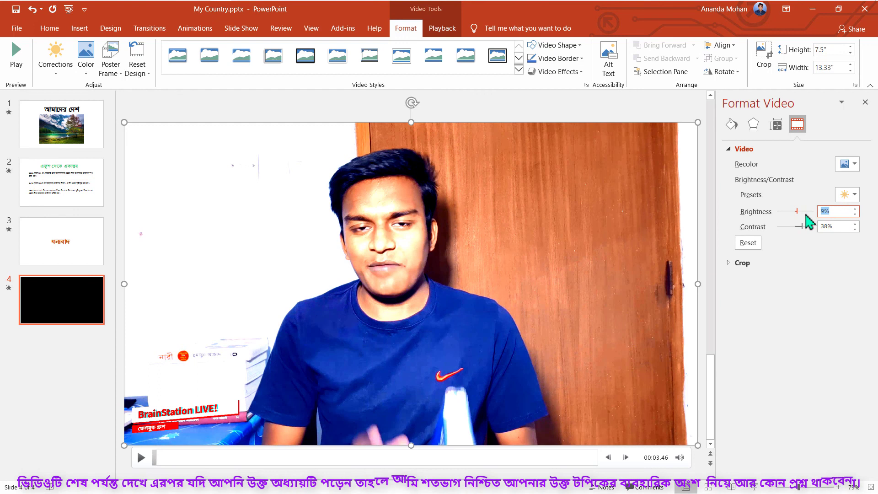
text(0)
key(Return)
double_click(823, 226)
text(0)
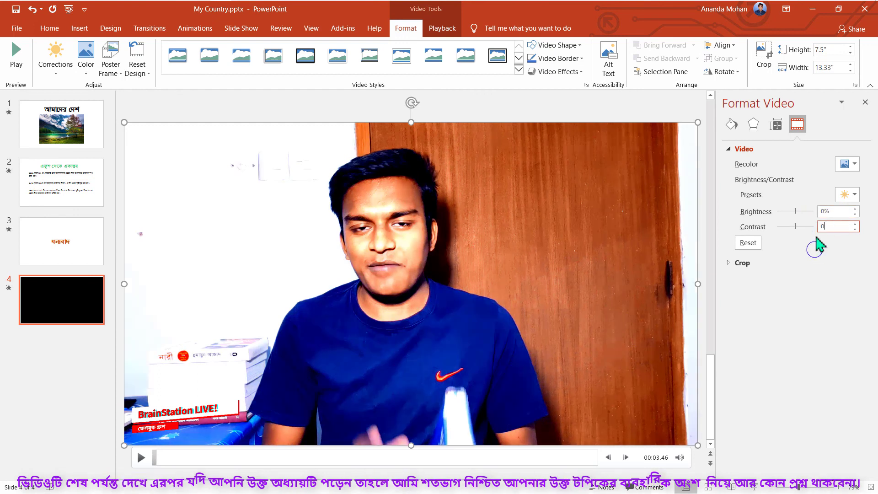
click(814, 246)
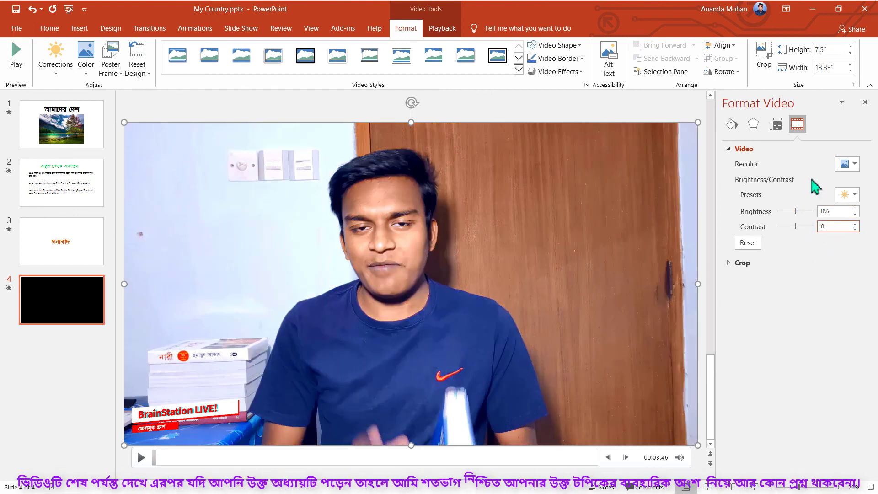
click(652, 114)
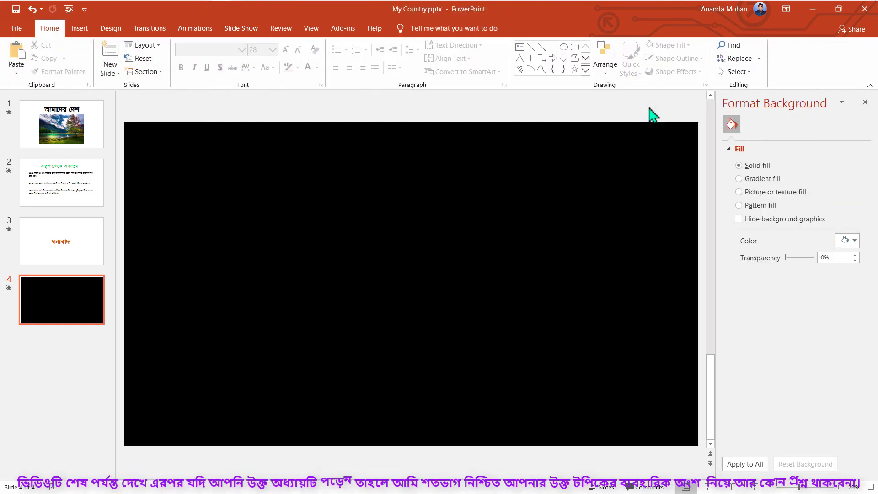
click(84, 142)
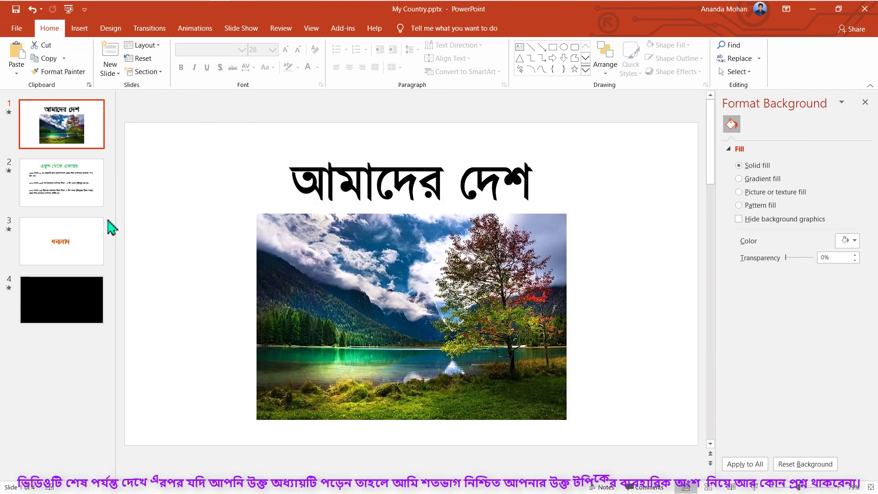